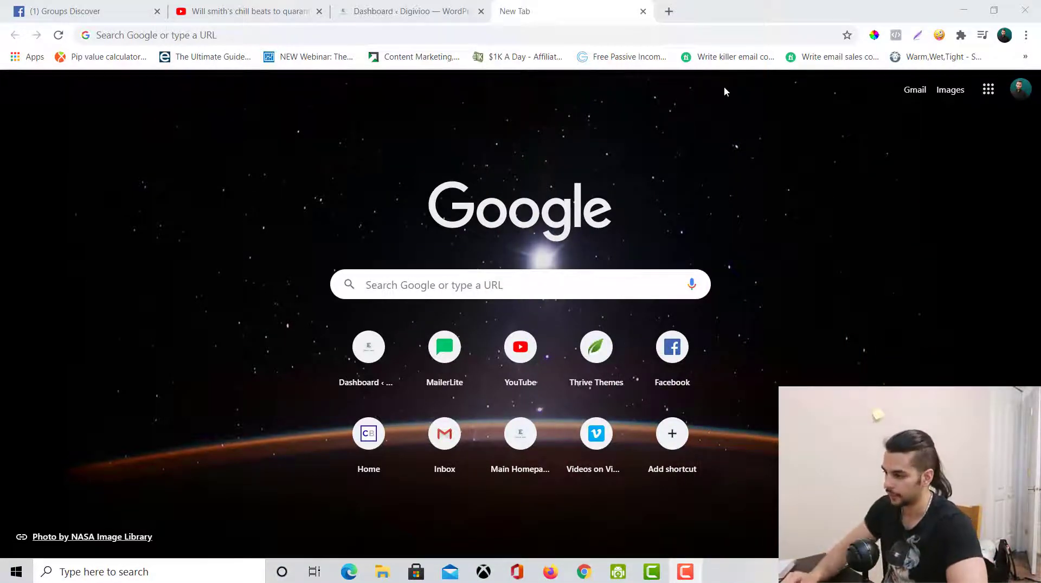
- Open facebook.com and go from the account options to Business Manager
click(521, 32)
text(facebook.com)
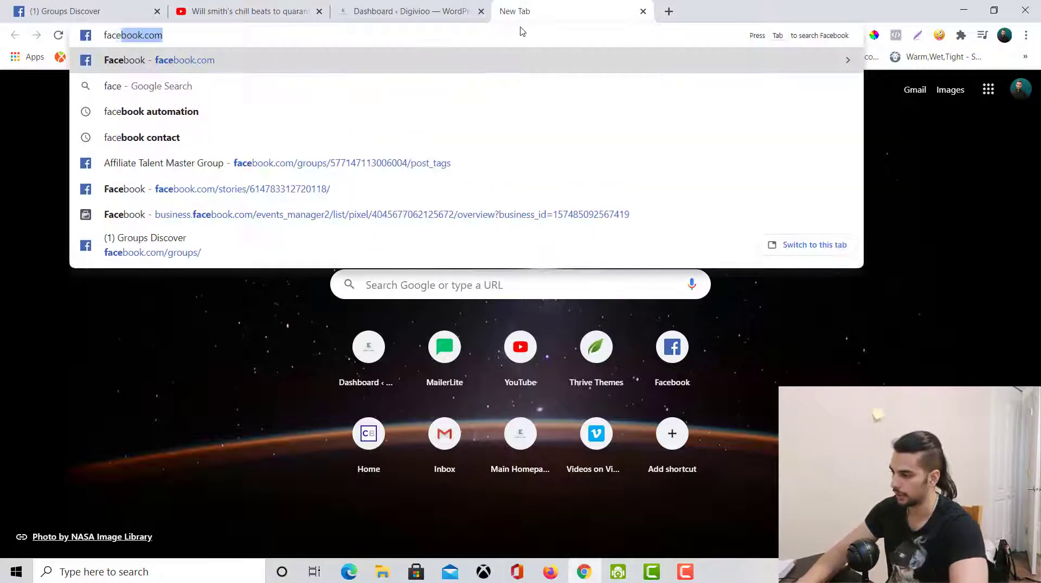
key(Return)
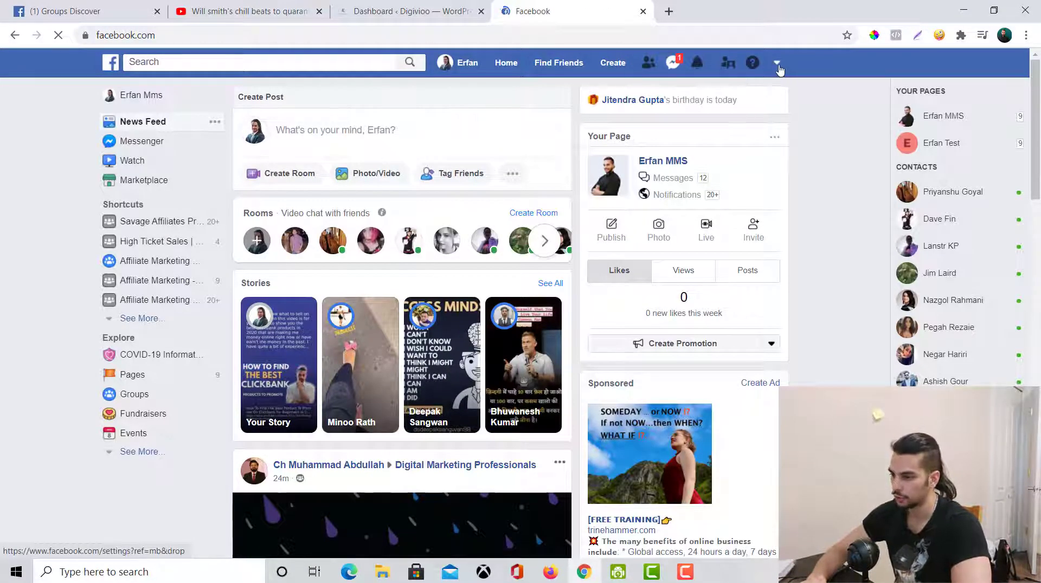
click(777, 65)
click(711, 204)
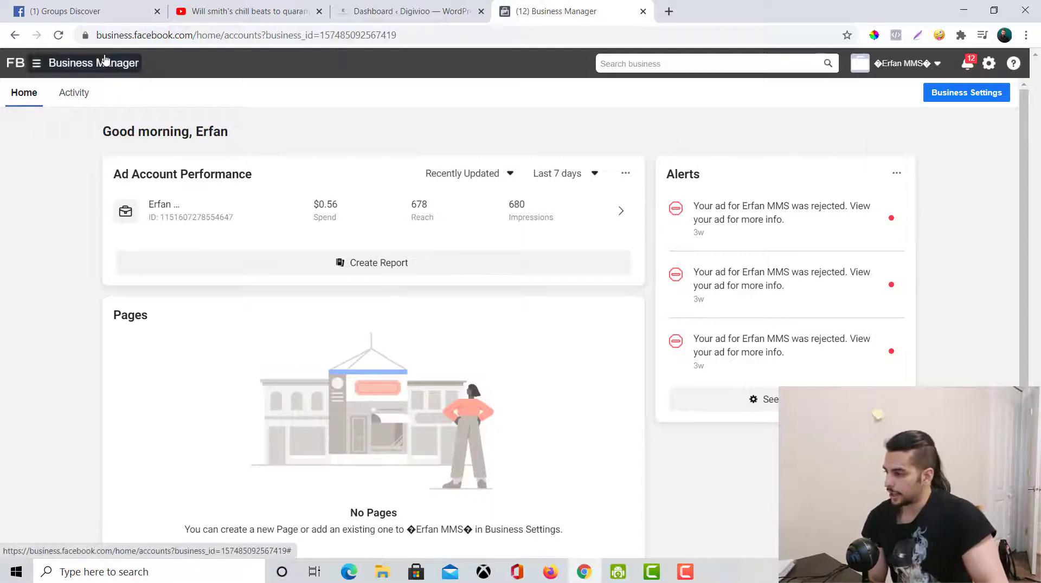
- Open Business Settings and show the Pixels list under Data Sources
click(81, 62)
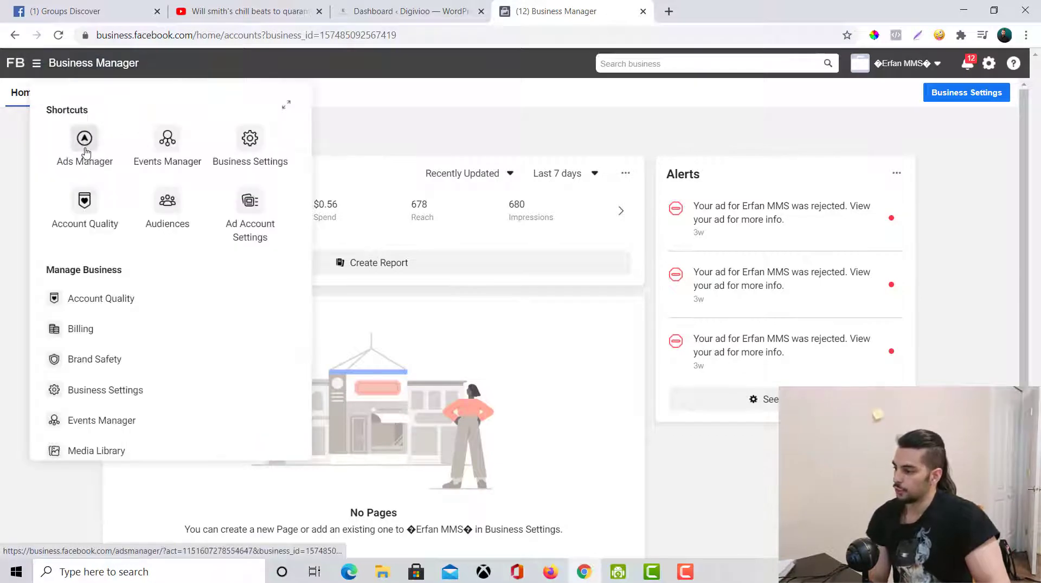
click(251, 136)
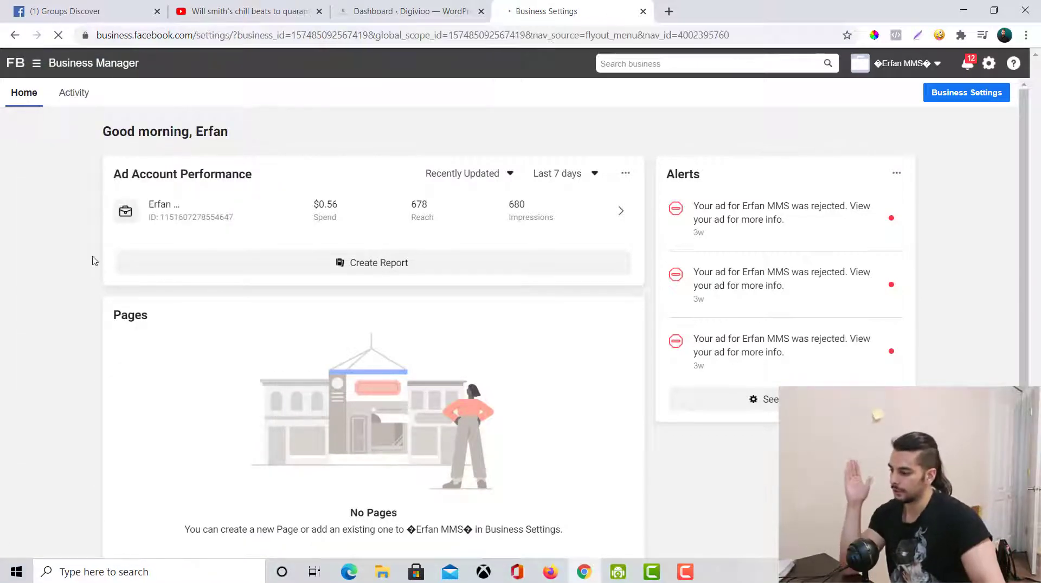
scroll(78, 342, down, 3)
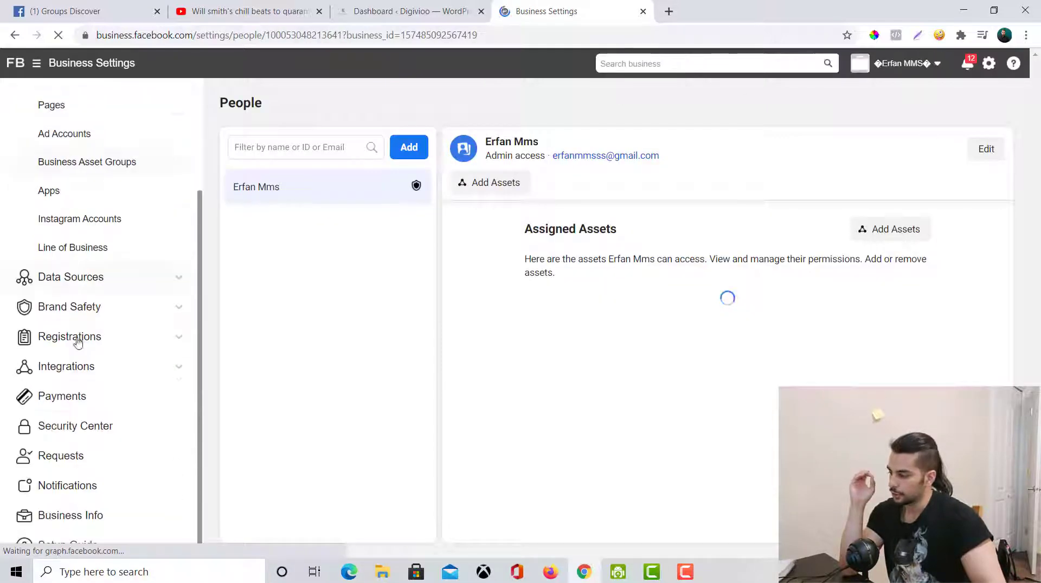
click(98, 277)
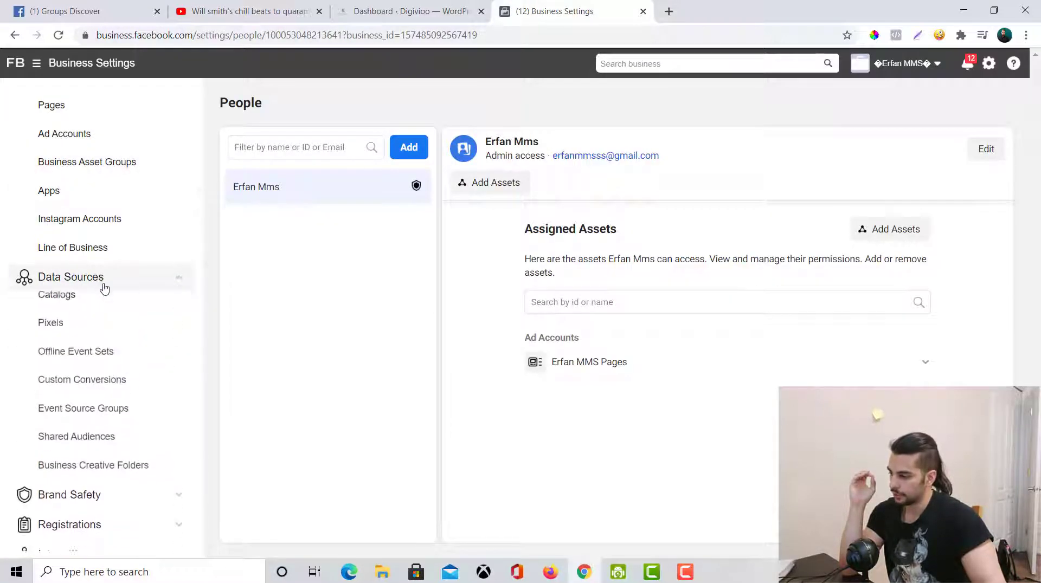
click(51, 333)
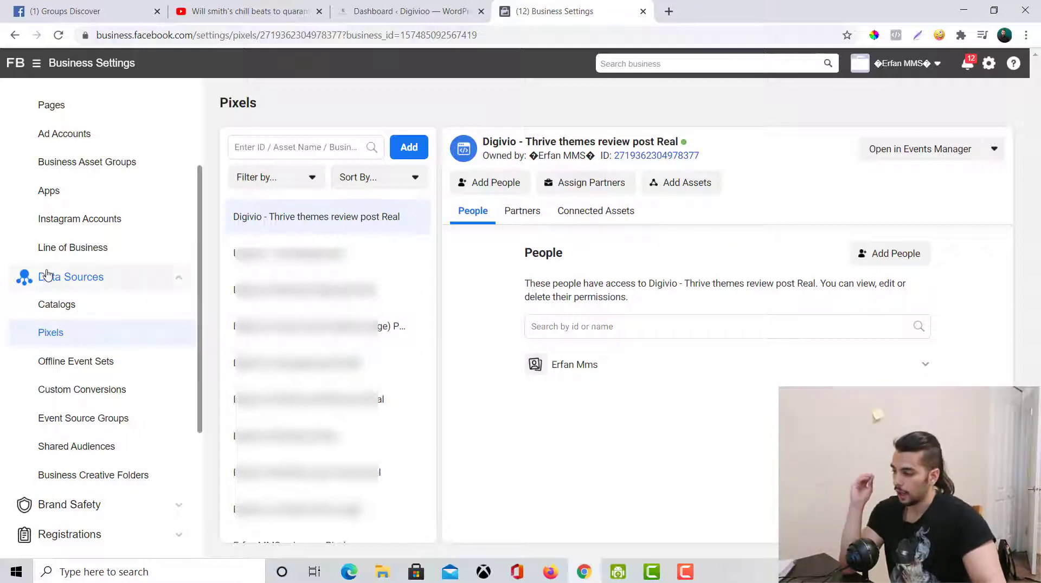
- Add a new pixel named VIDEO TEST and continue without entering a website URL
click(408, 144)
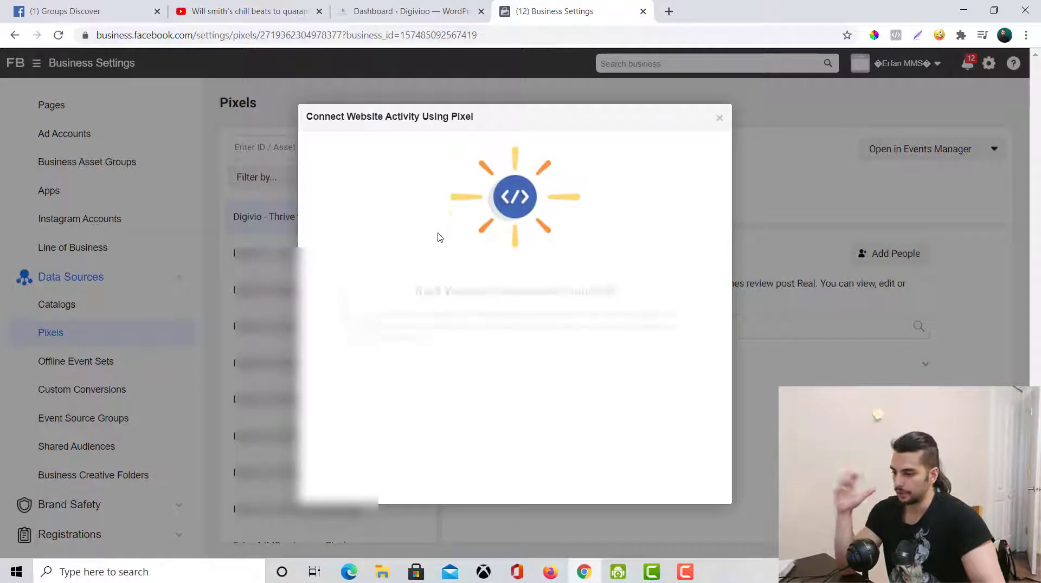
triple_click(518, 369)
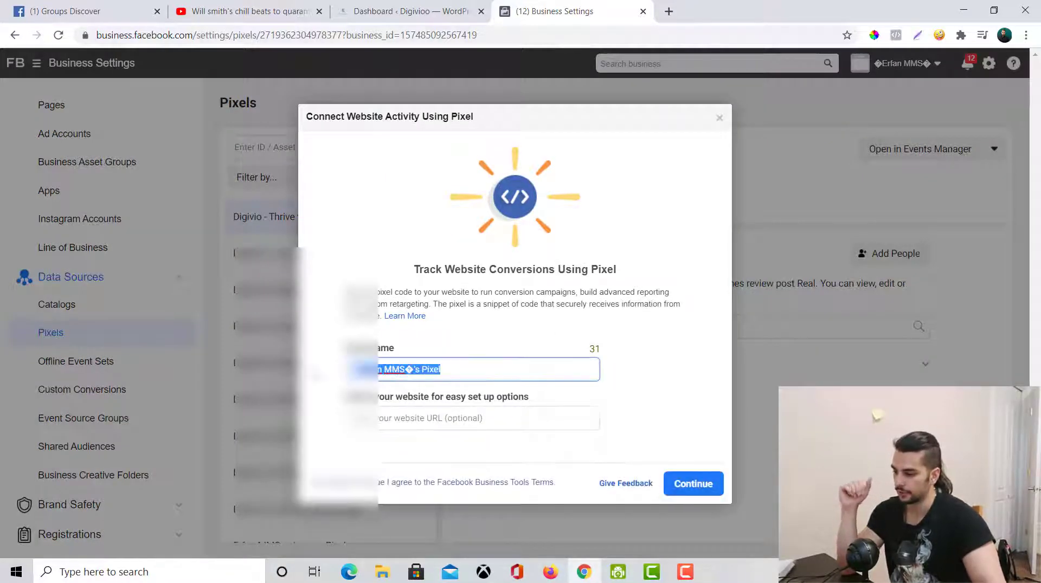
text(Test)
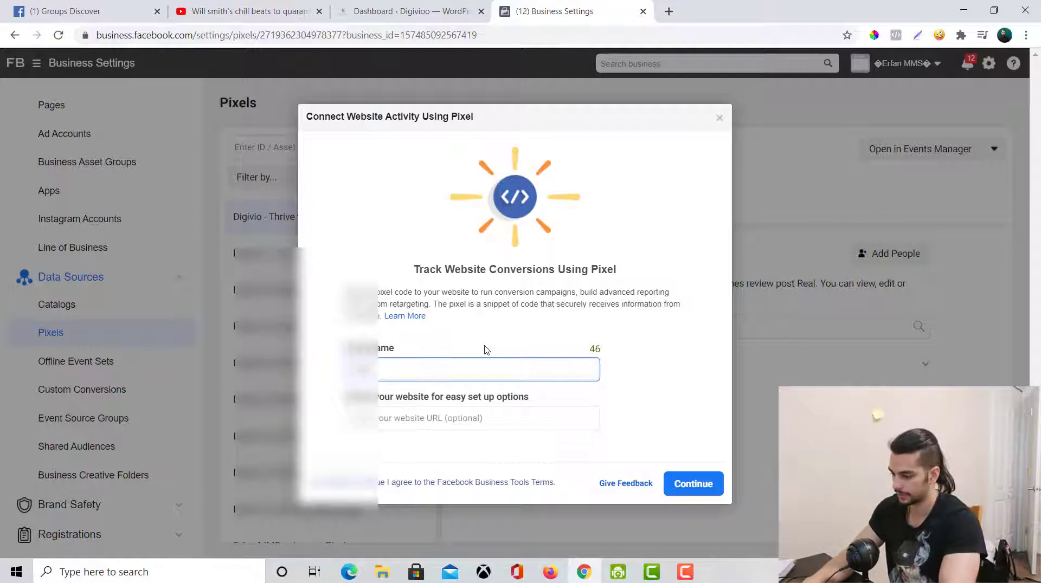
key(BackSpace)
key(BackSpace)
key(BackSpace)
key(BackSpace)
text(Video T)
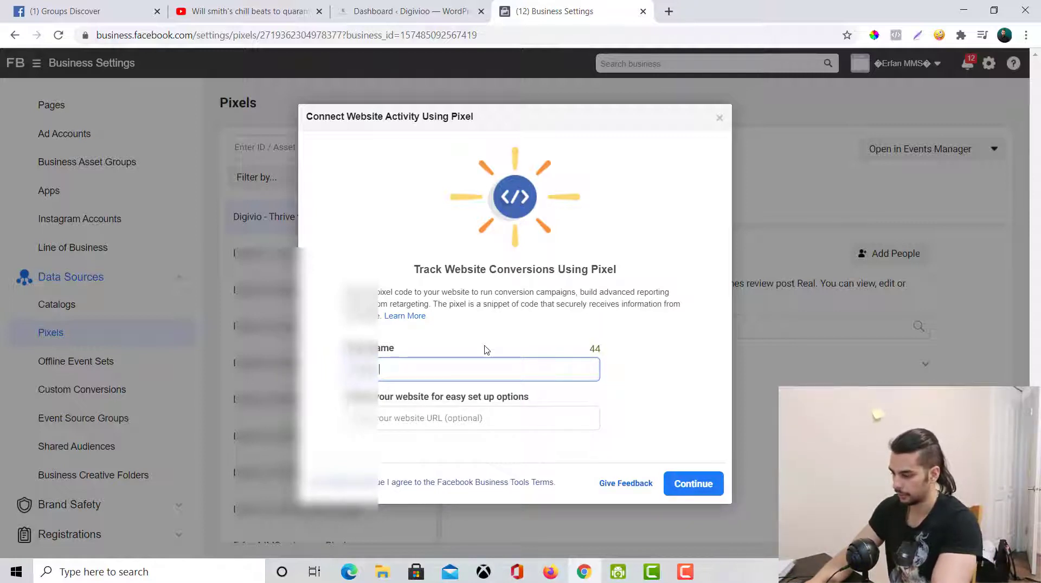
text(ETS)
key(BackSpace)
key(BackSpace)
text(ST)
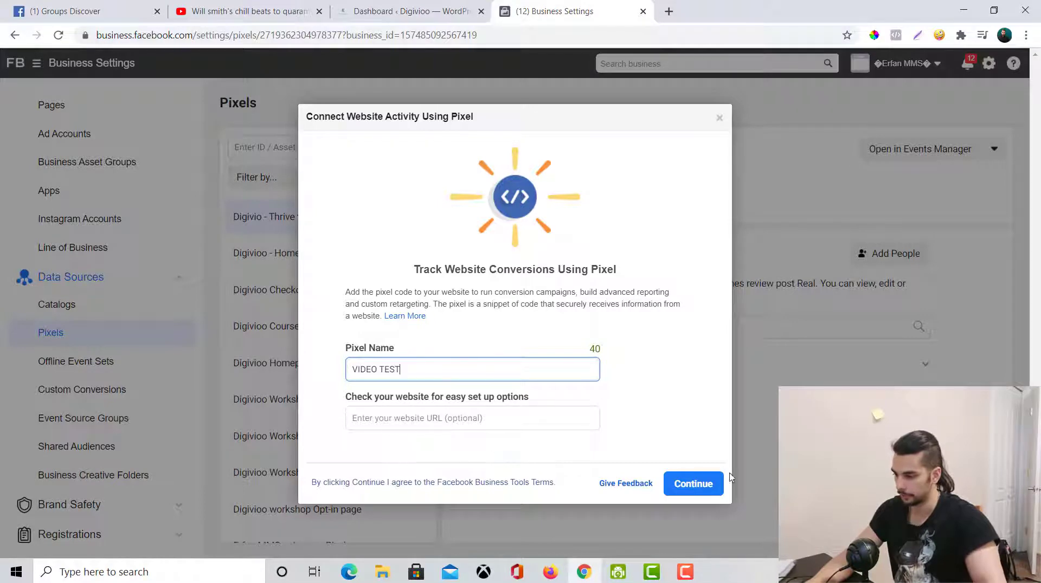
click(423, 484)
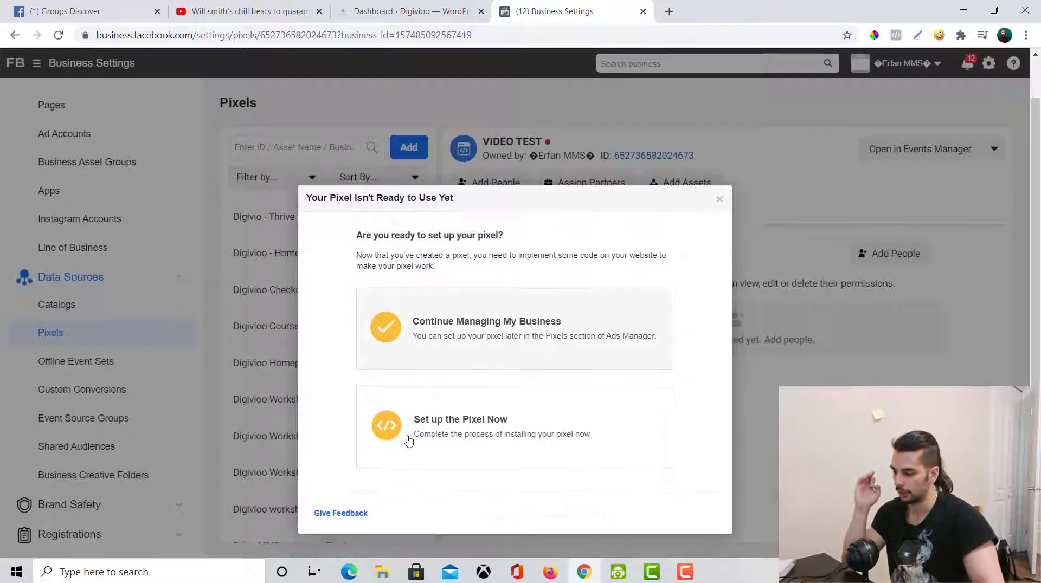
- Set up the pixel now, choosing to manually add the pixel code to the website, and review the installation instructions
click(513, 430)
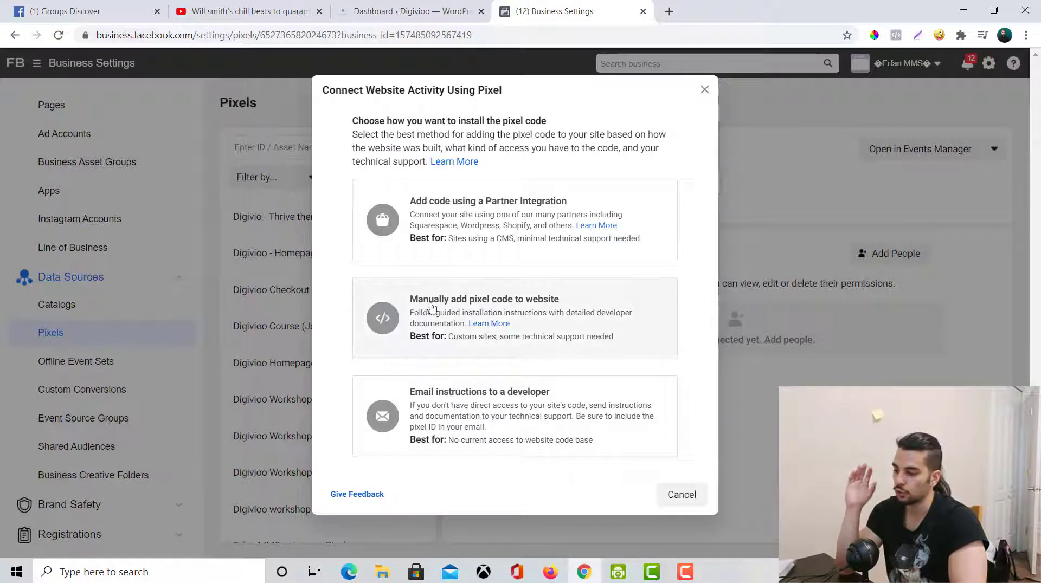
click(554, 312)
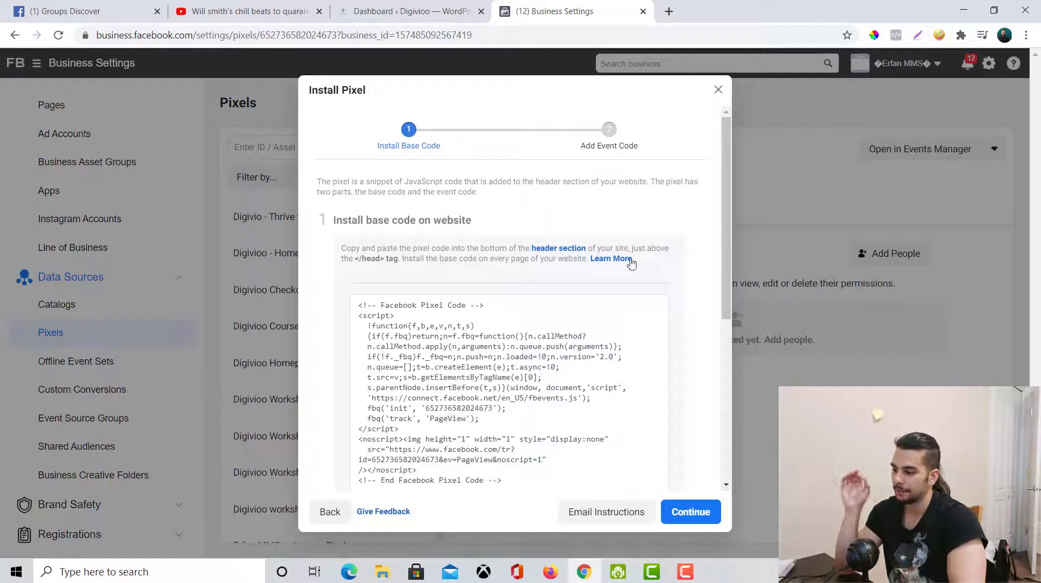
scroll(659, 293, down, 2)
scroll(659, 293, down, 4)
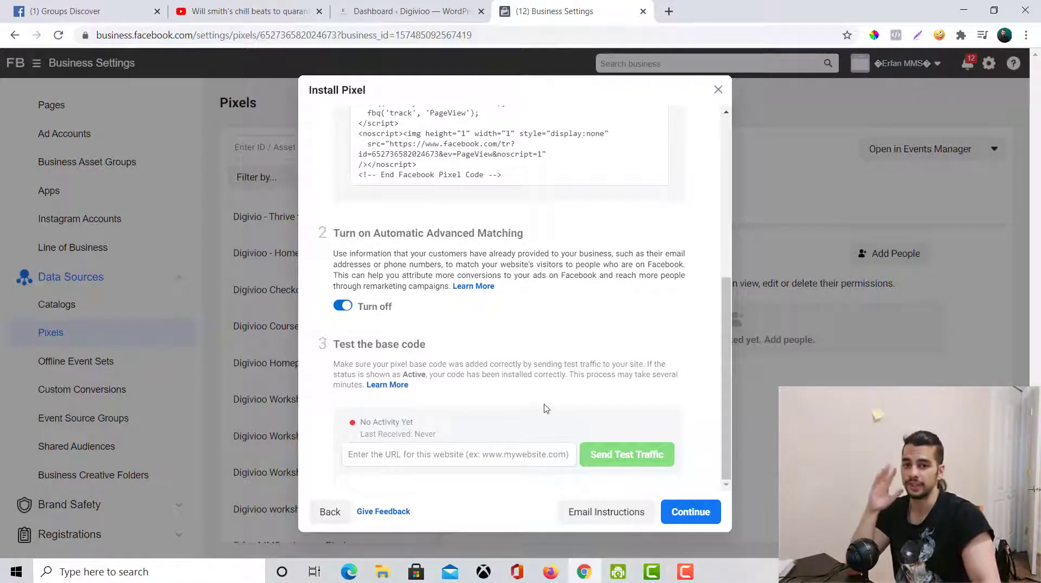
scroll(689, 337, up, 5)
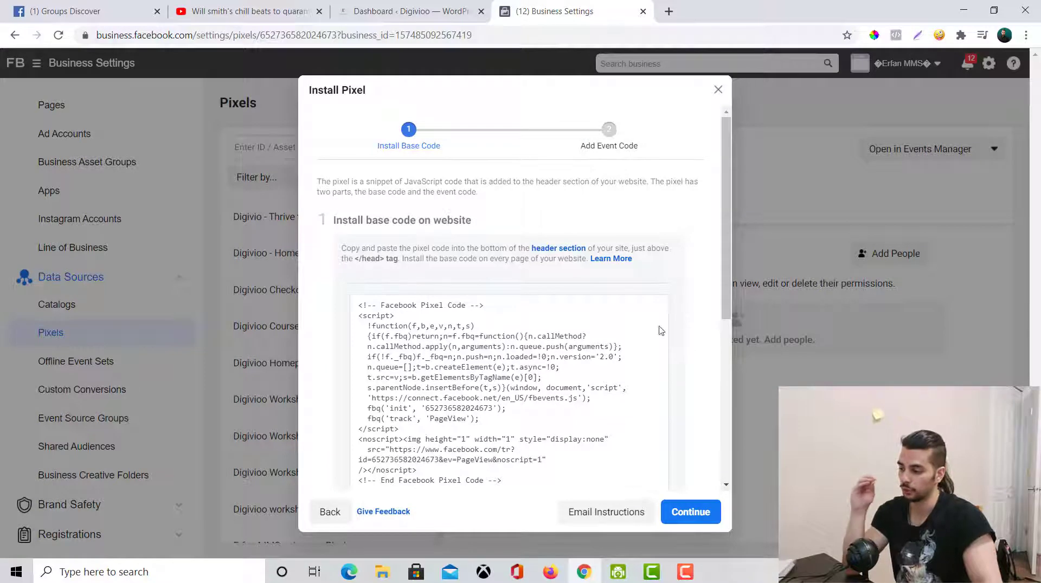
- Copy the Facebook pixel base code to the clipboard
click(658, 327)
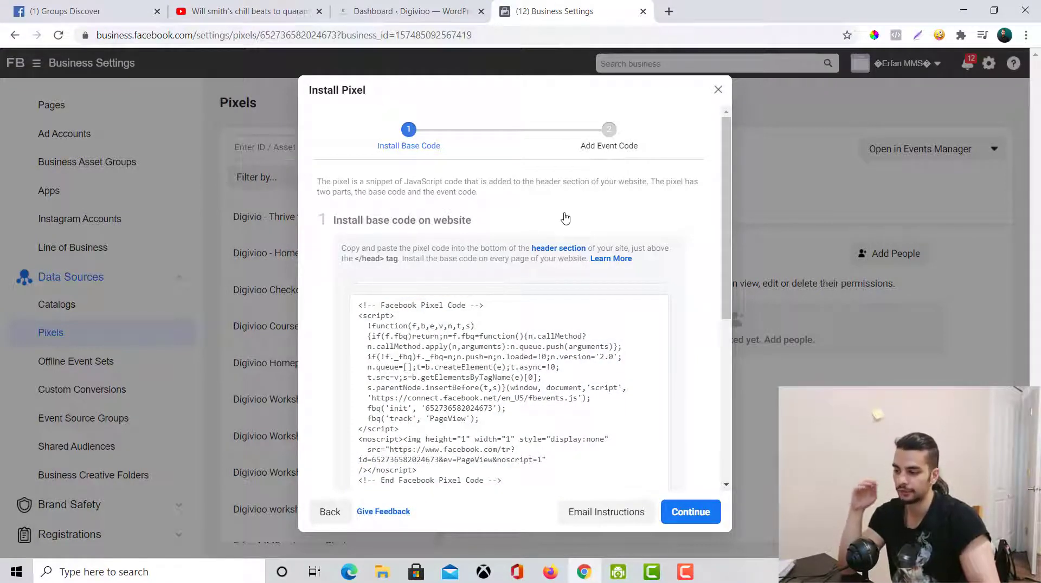
scroll(569, 222, down, 1)
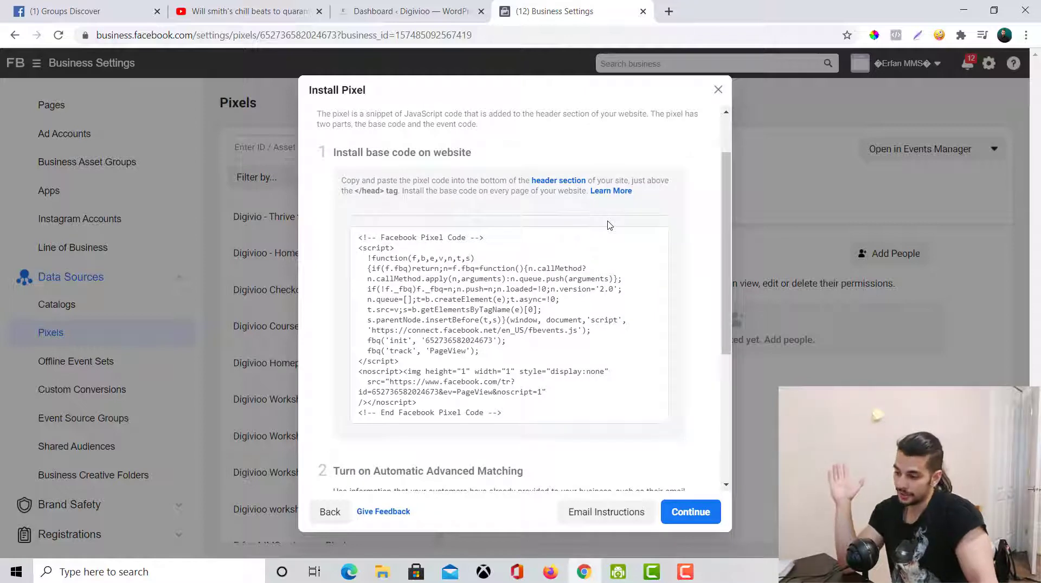
click(515, 332)
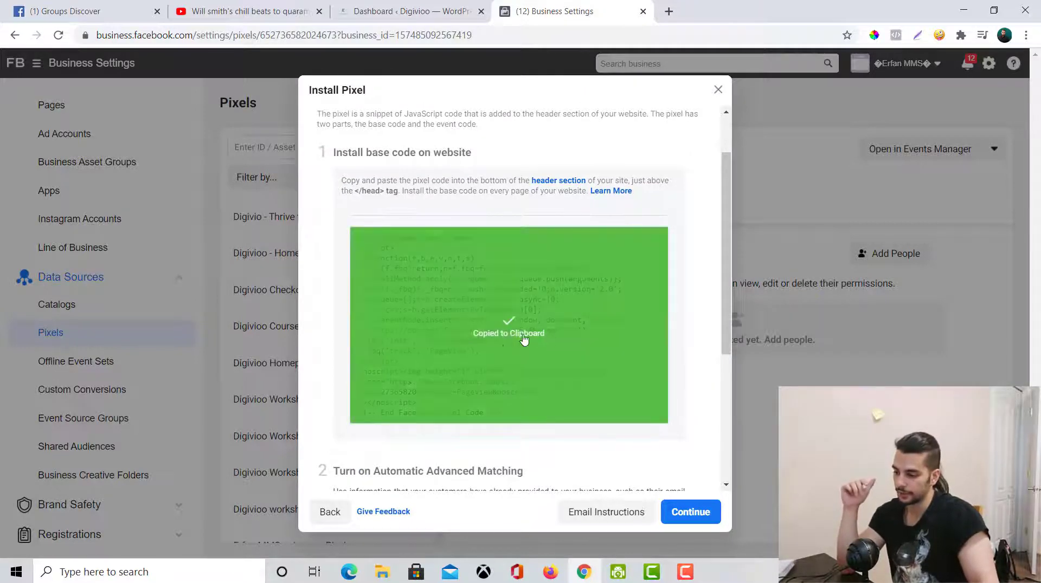
- Switch to the Digivioo WordPress dashboard and open the Theme Editor under Appearance
click(403, 11)
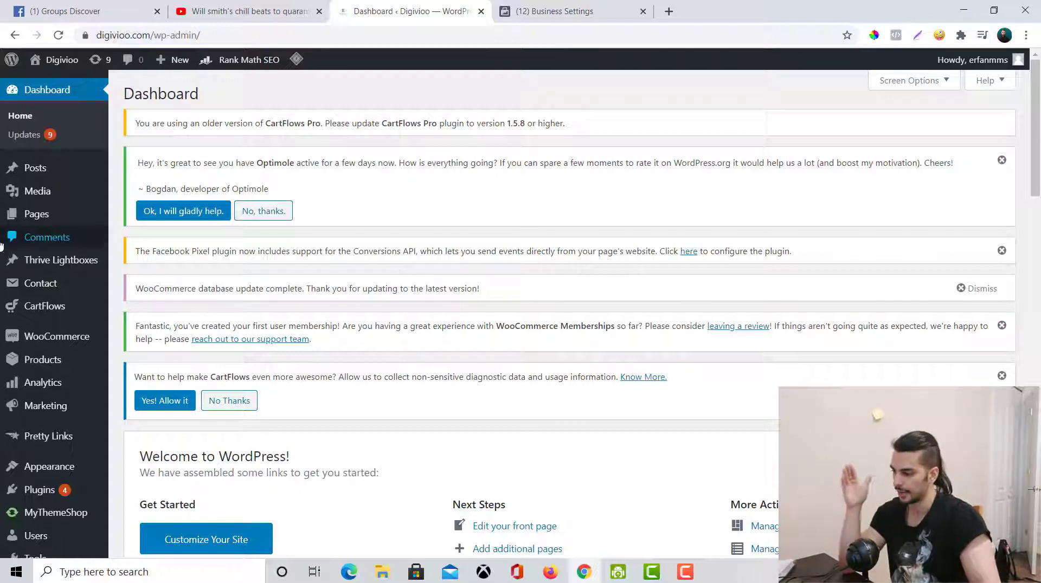
scroll(40, 317, down, 1)
mouse_move(51, 402)
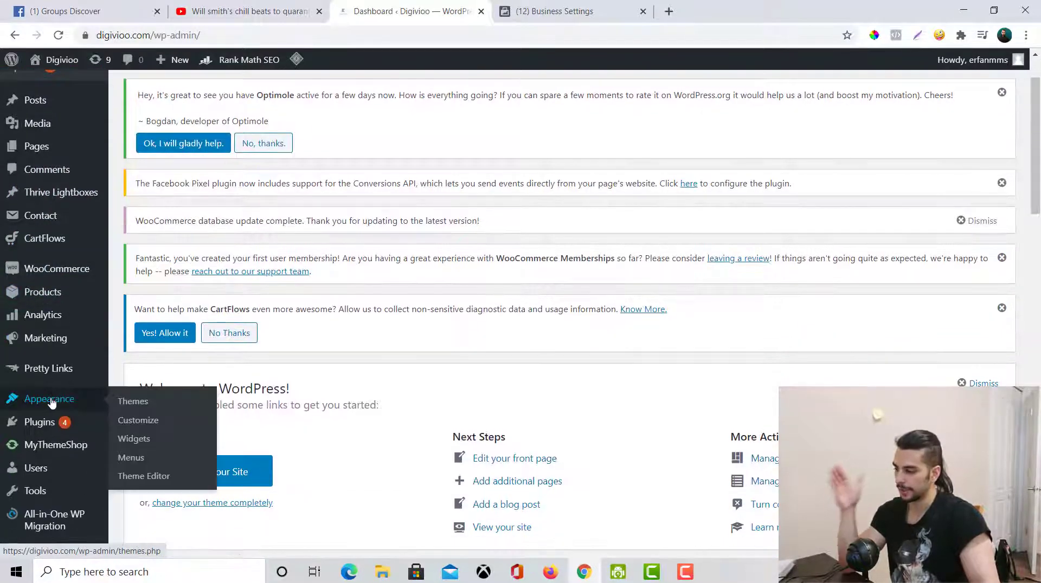
click(152, 483)
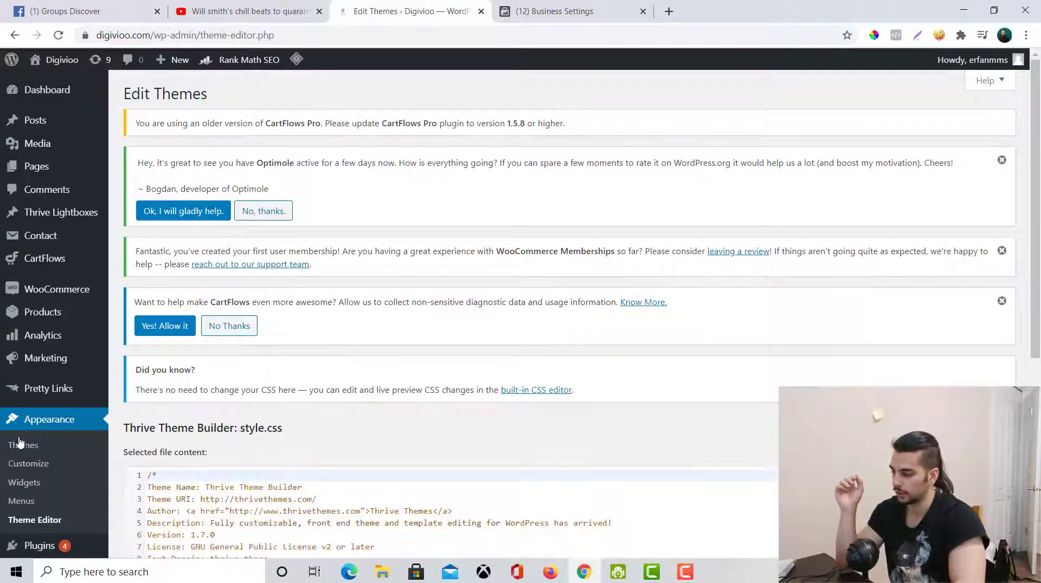
scroll(276, 418, down, 4)
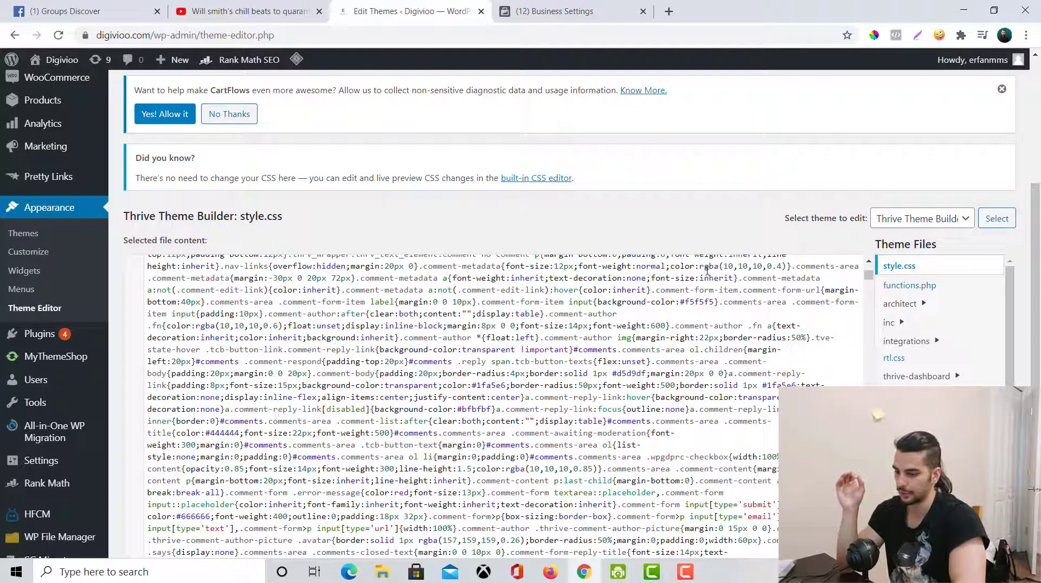
- Return to the pixel installation instructions in Business Settings and check which header tag the base code must be placed above
click(560, 4)
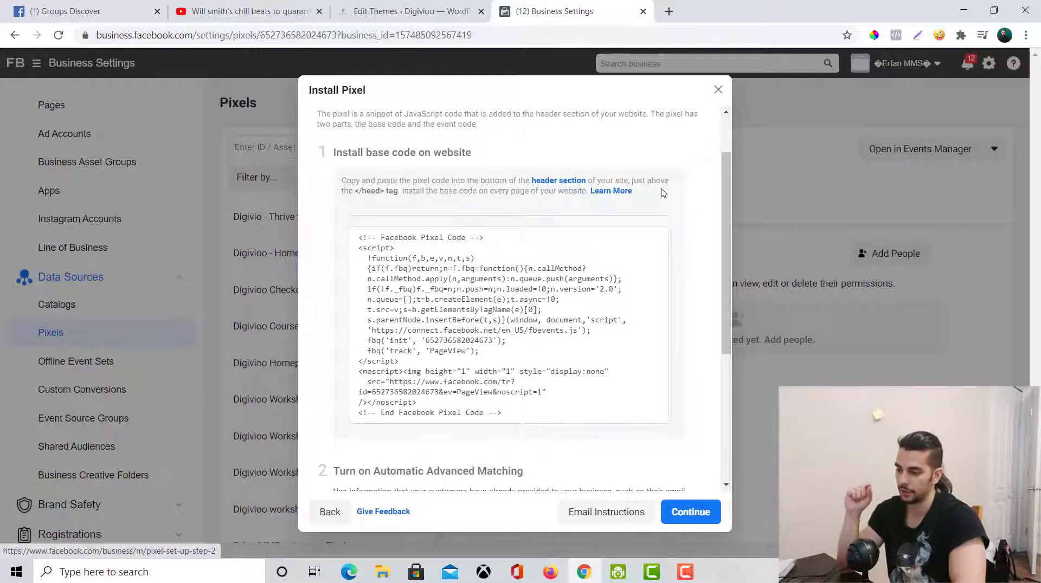
drag(360, 192, 390, 188)
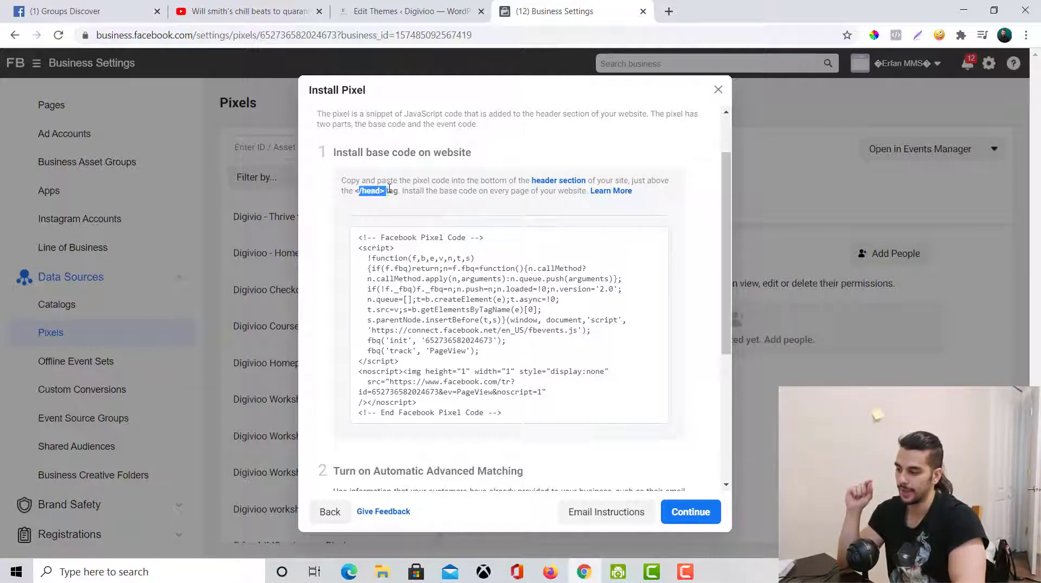
click(358, 202)
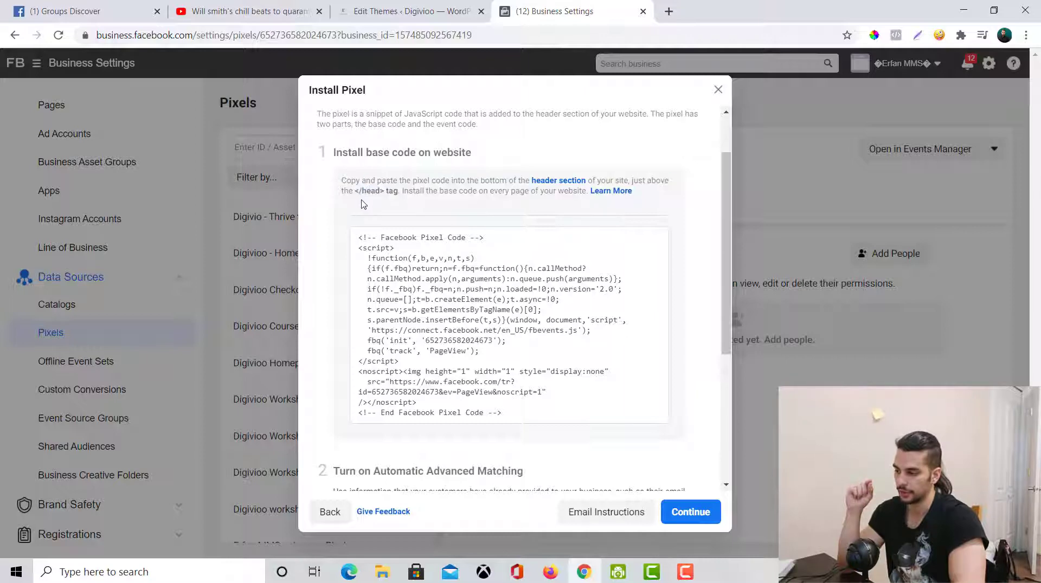
- Back in the WordPress Theme Editor, open the theme's header.php file and look through its code for the closing </head> tag
click(412, 11)
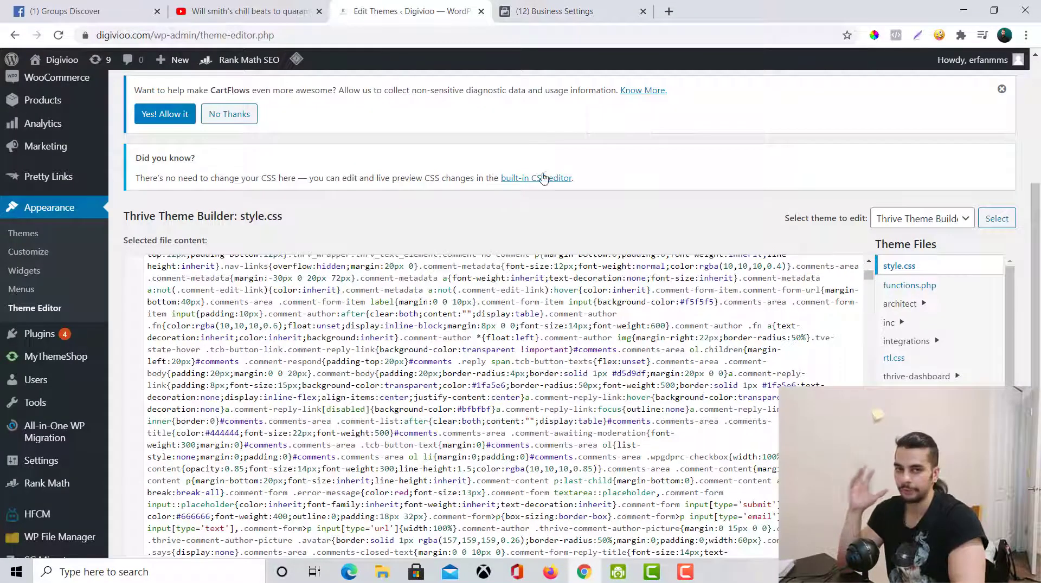
scroll(590, 202, down, 1)
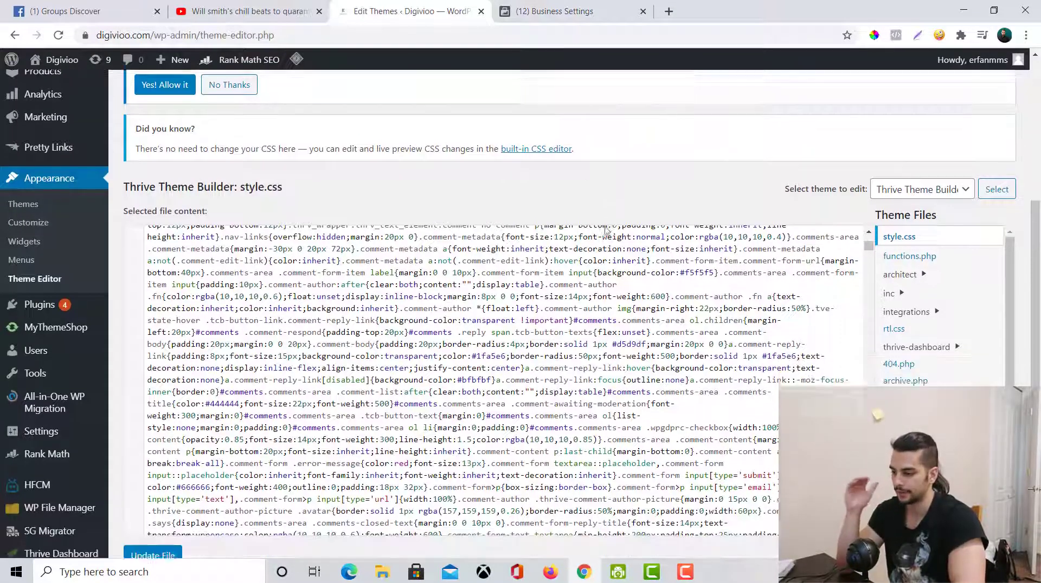
mouse_move(9, 125)
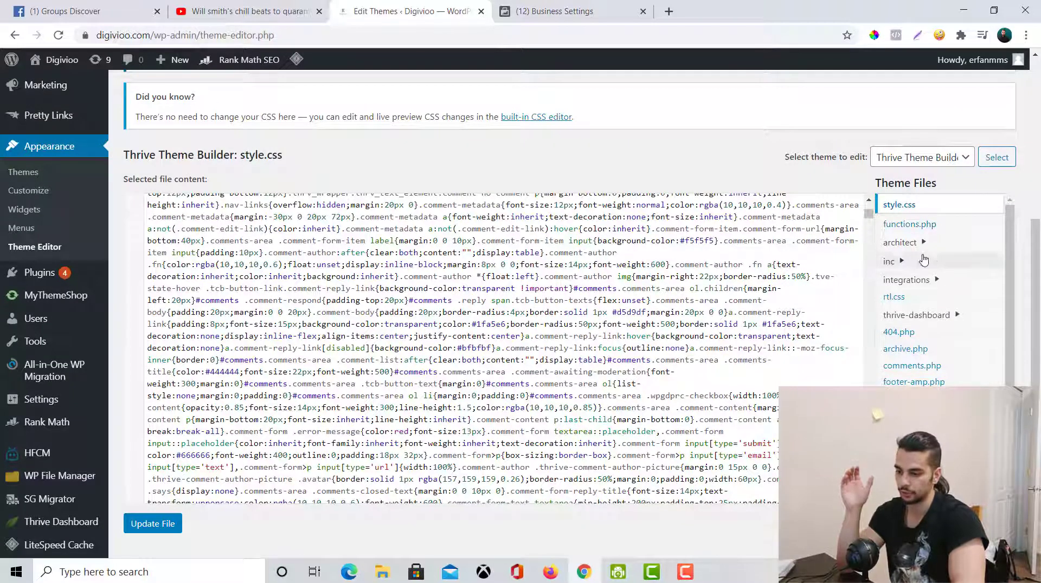
scroll(949, 352, down, 1)
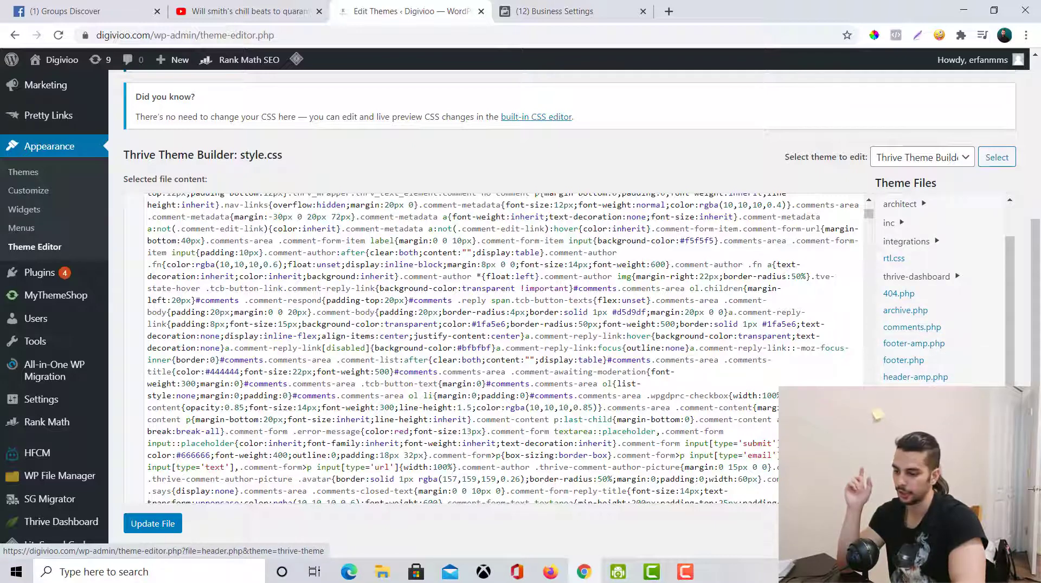
click(900, 394)
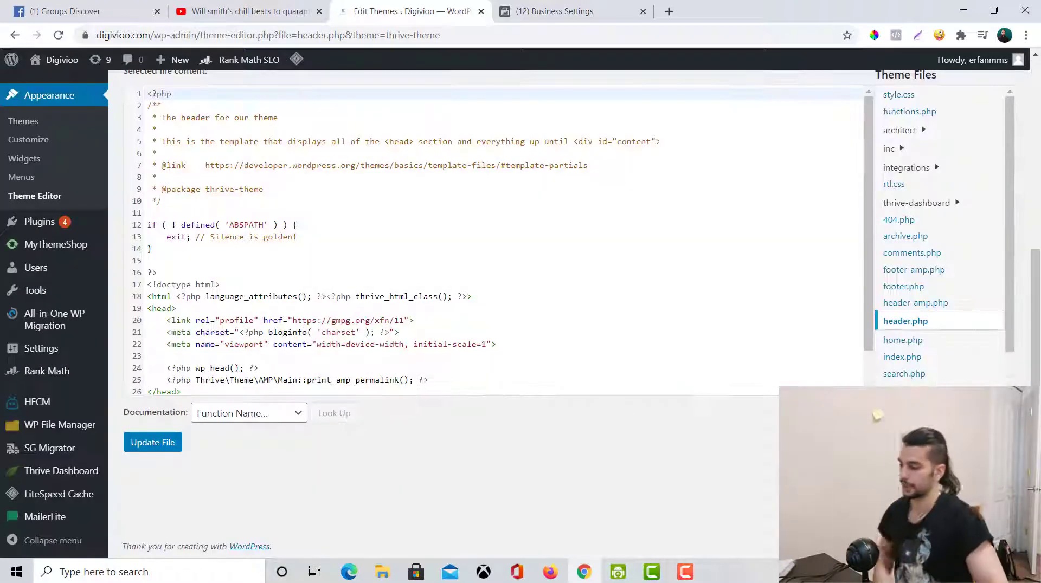
scroll(402, 279, up, 2)
scroll(304, 266, down, 4)
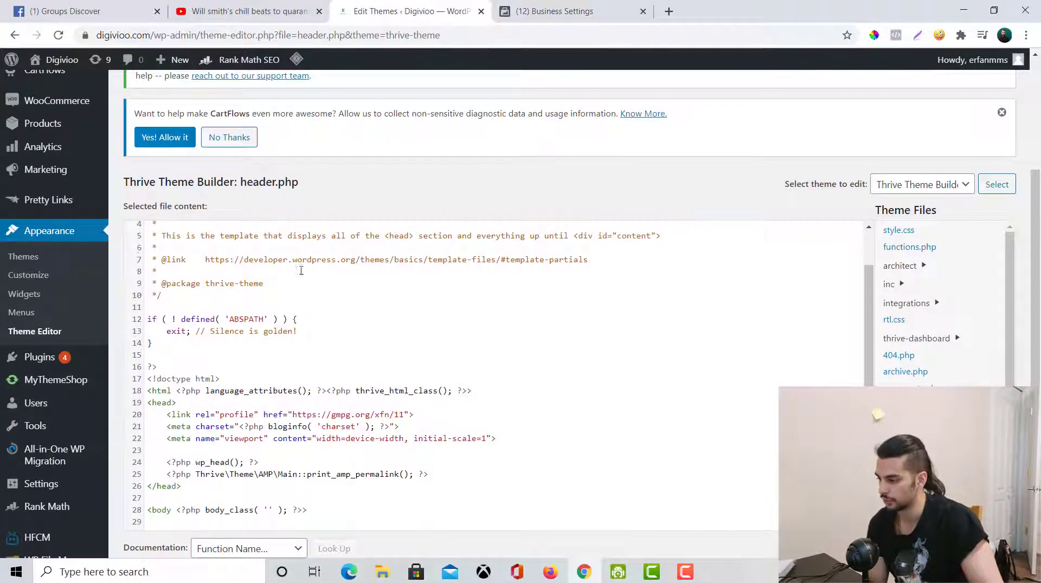
scroll(273, 349, up, 3)
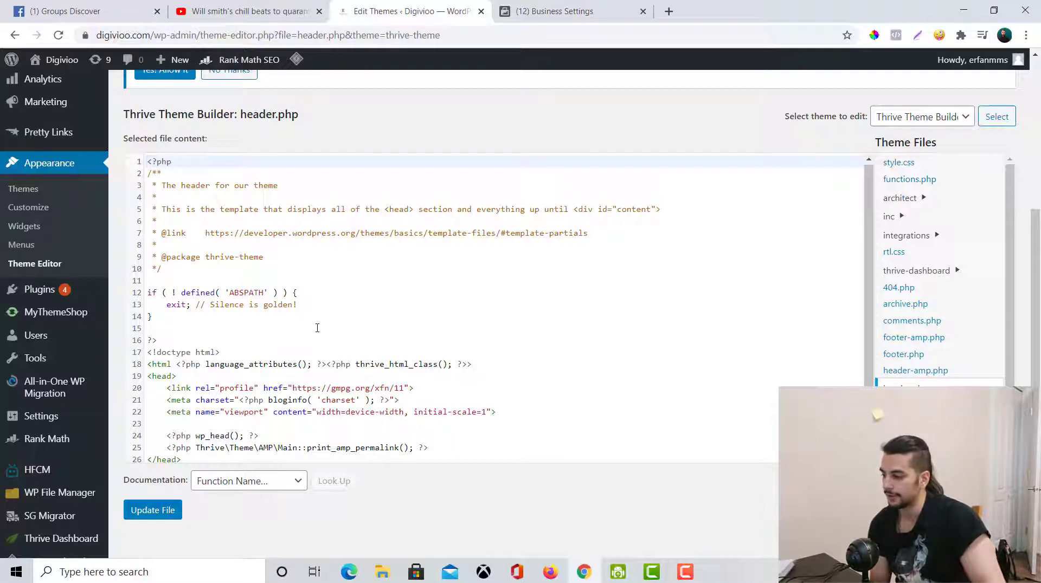
- Locate the opening <head> and closing </head> tags in the header.php code
scroll(318, 330, down, 1)
click(186, 335)
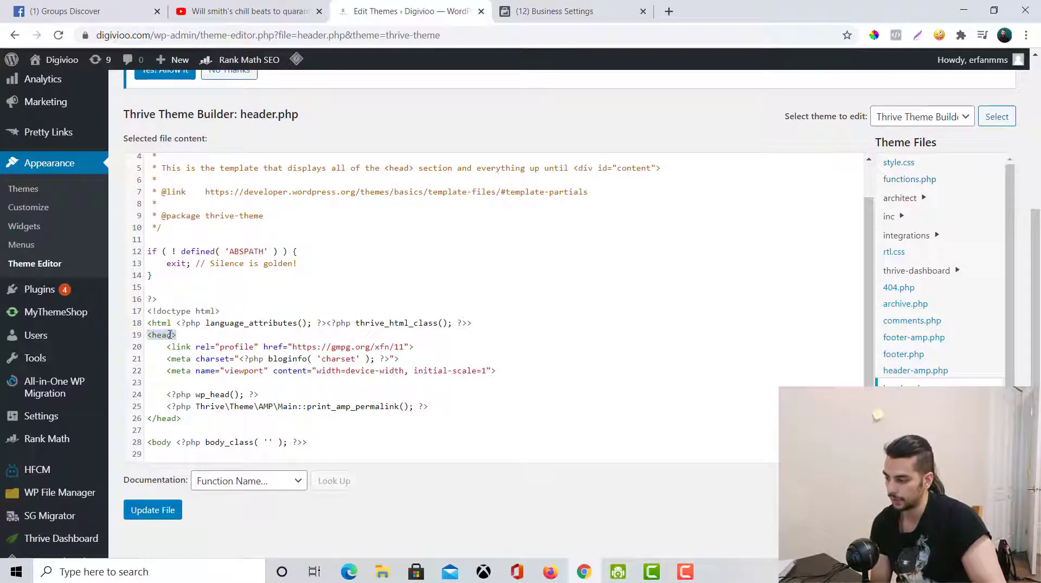
scroll(348, 242, down, 1)
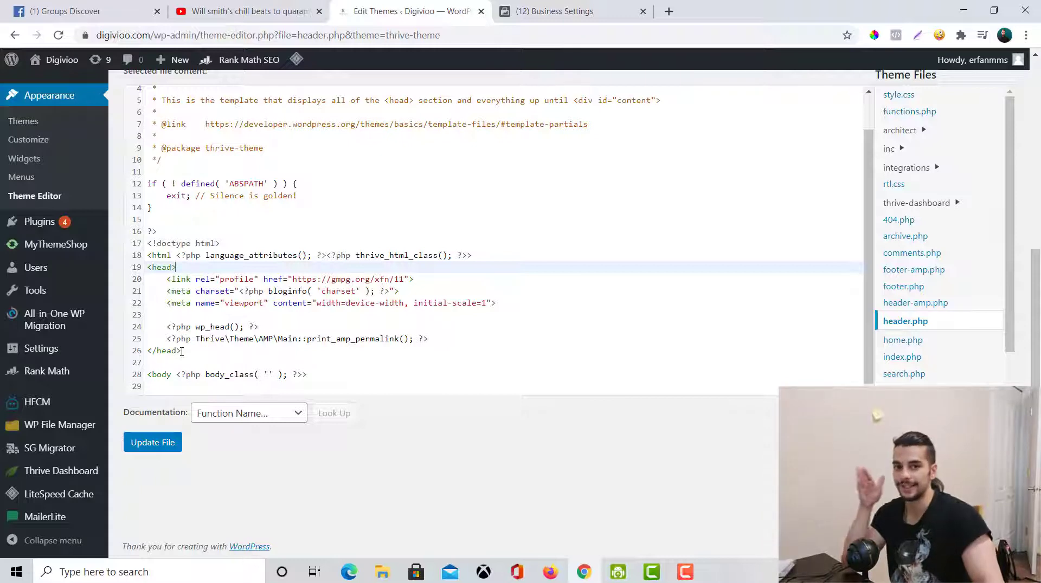
drag(147, 268, 181, 269)
click(182, 267)
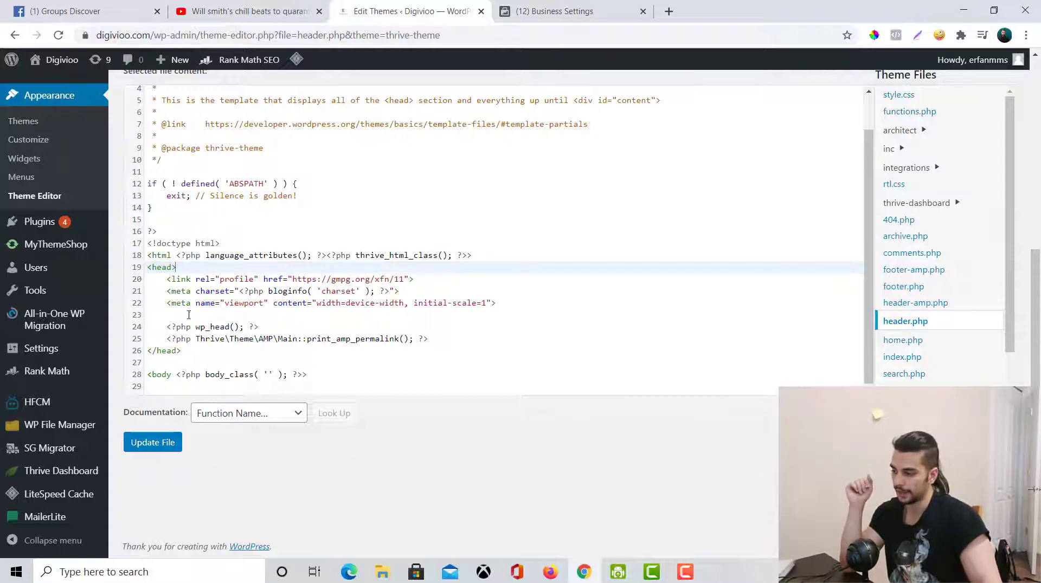
drag(153, 352, 181, 352)
click(183, 351)
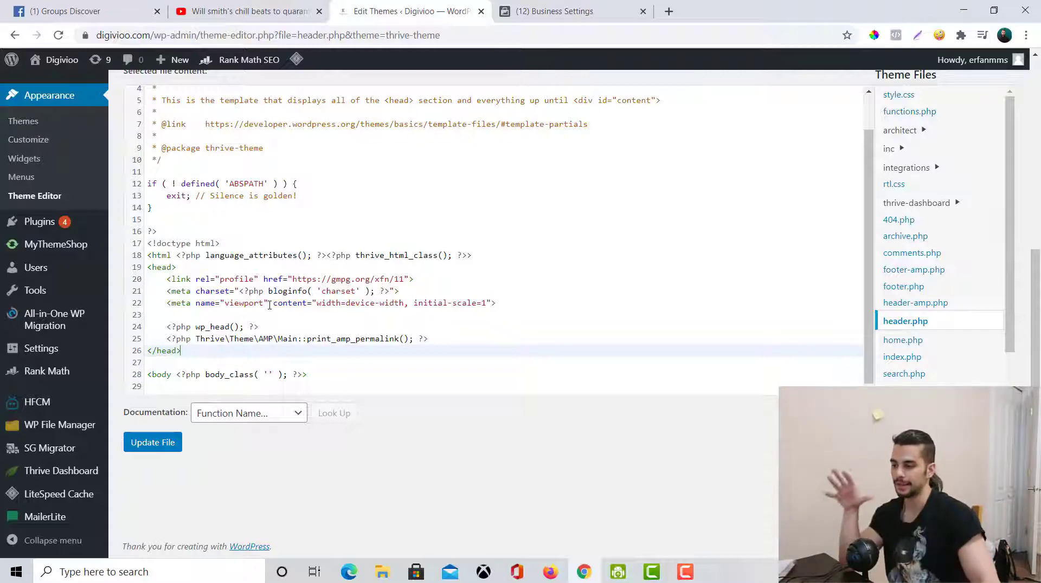
- Paste the copied pixel base code on a new line directly below the opening <head> tag in header.php
click(553, 11)
click(357, 13)
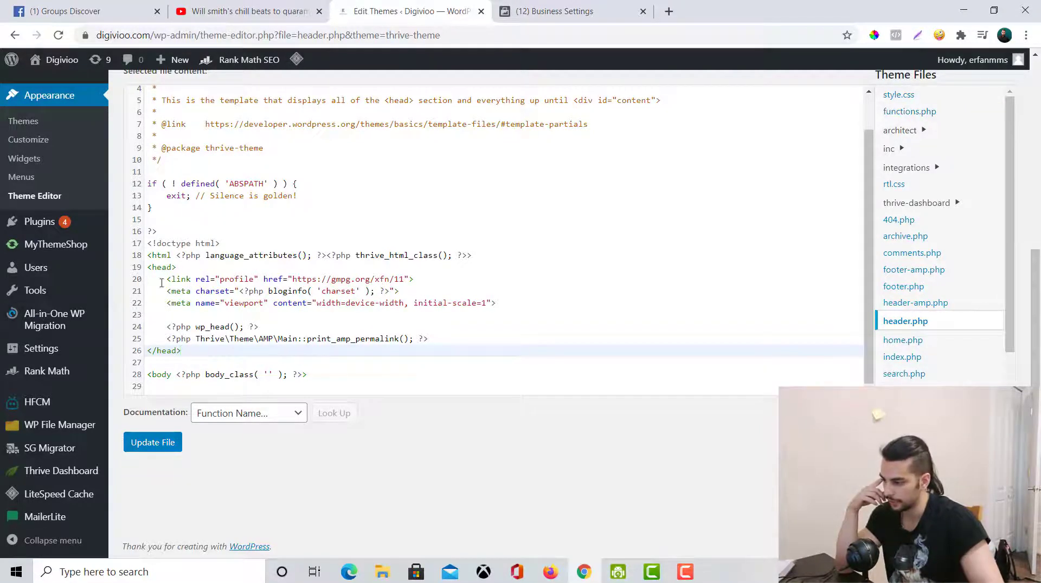
click(196, 262)
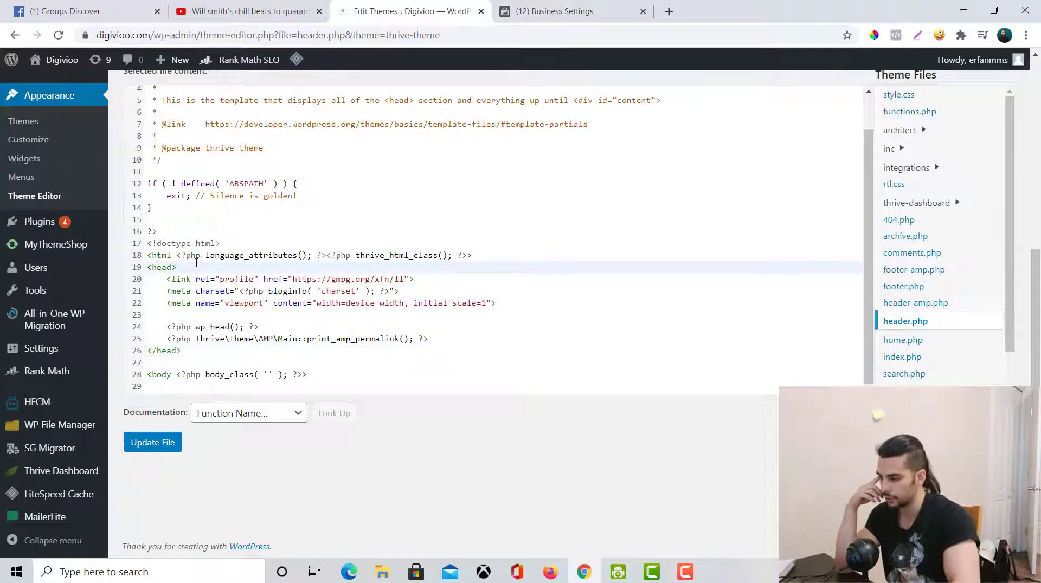
key(Return)
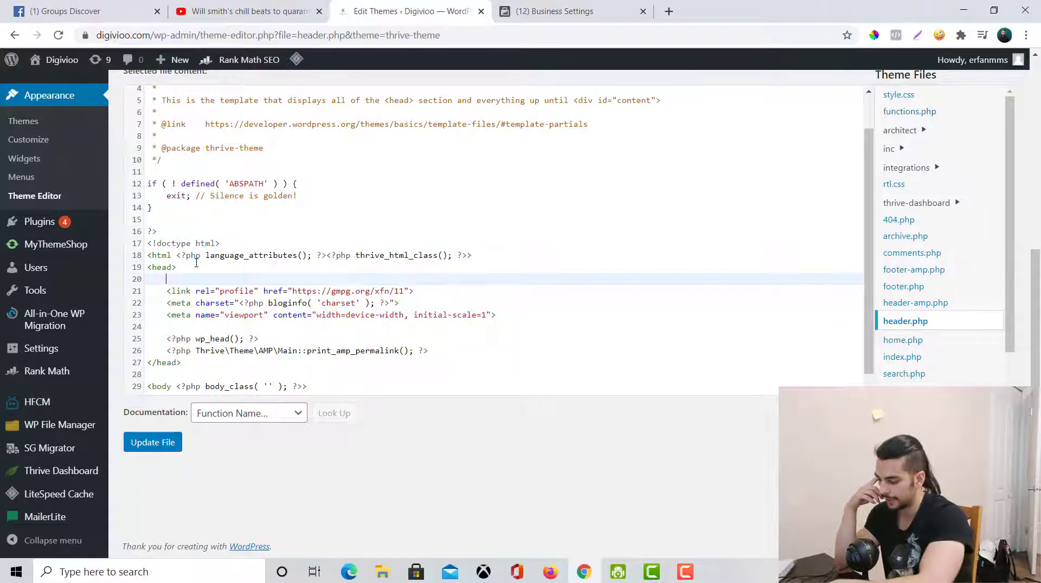
key(ctrl+v)
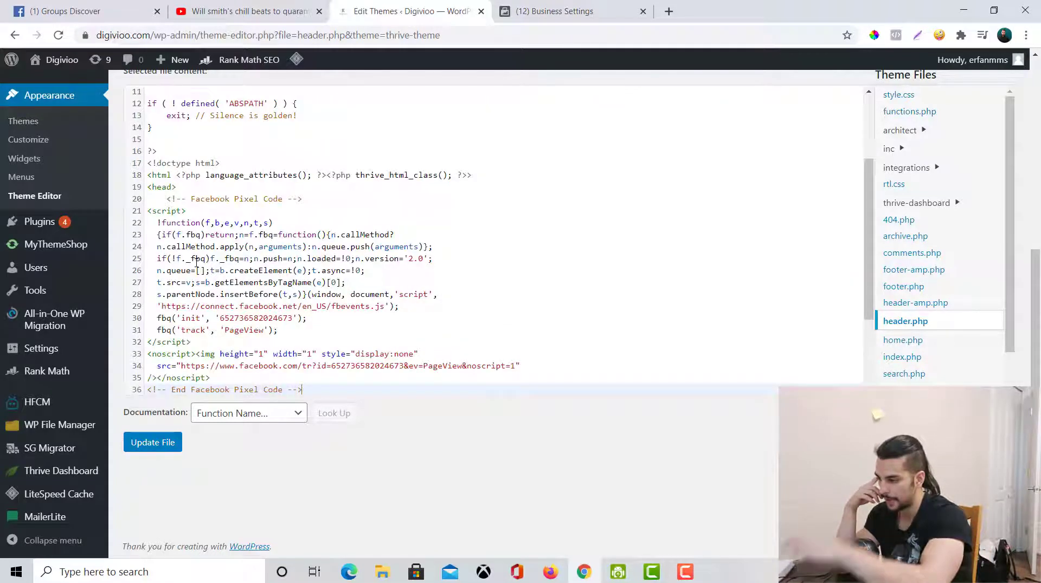
- Check that the pasted code, from its first comment to "End Facebook Pixel Code", sits between the opening and closing head tags
click(181, 188)
scroll(172, 255, down, 2)
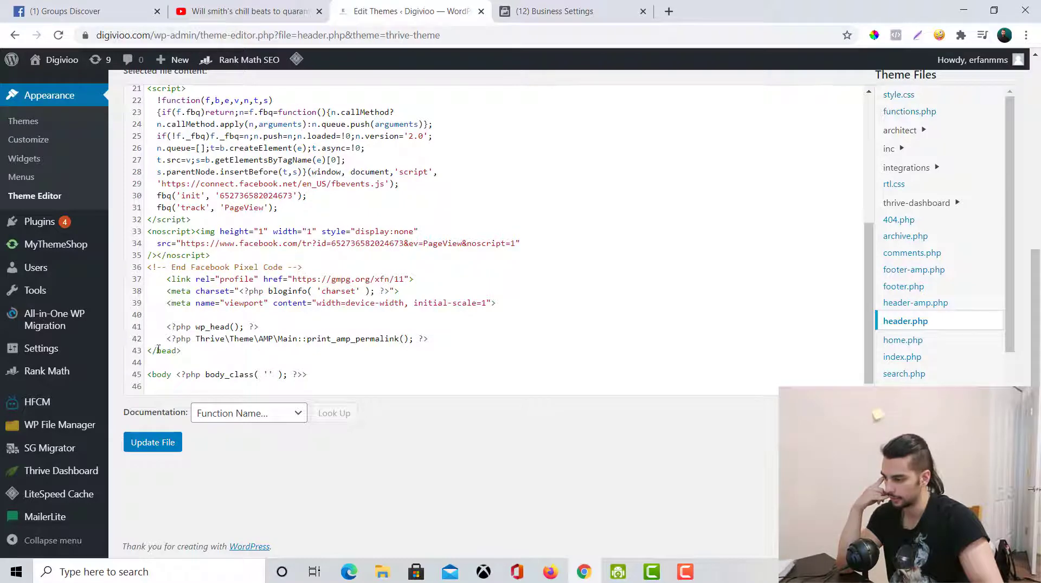
scroll(187, 319, up, 2)
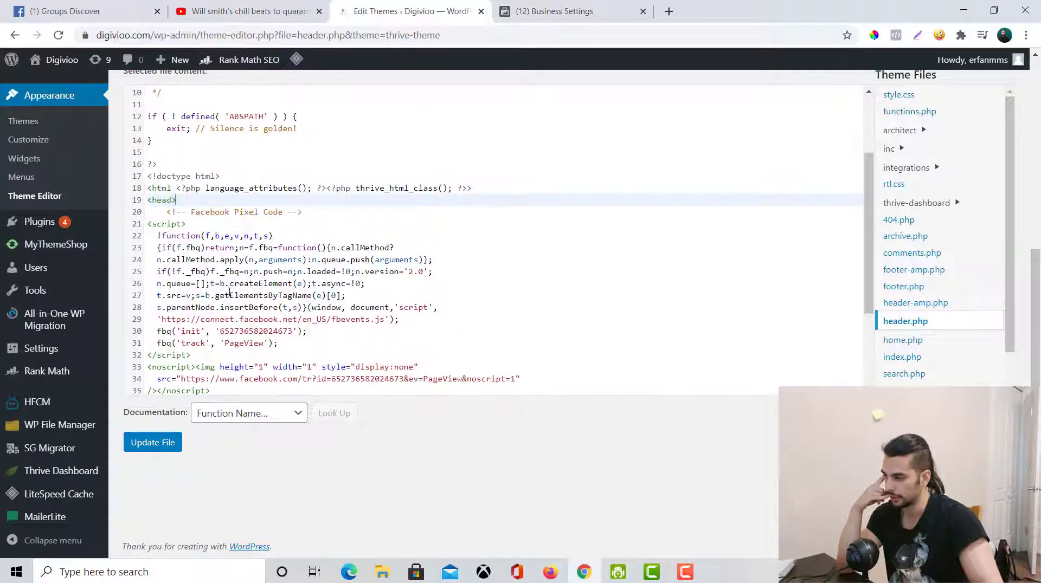
double_click(161, 212)
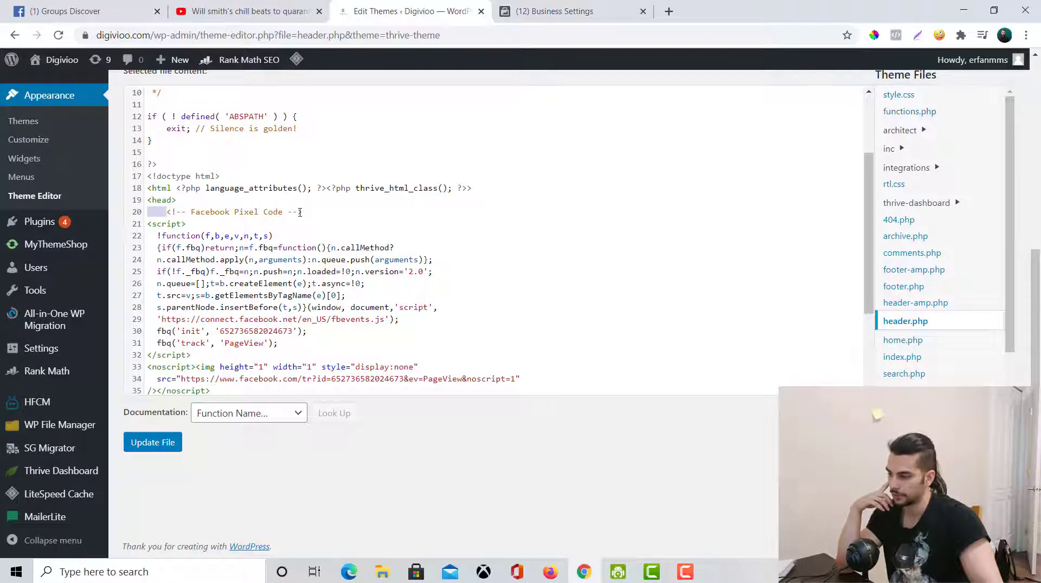
scroll(300, 212, down, 2)
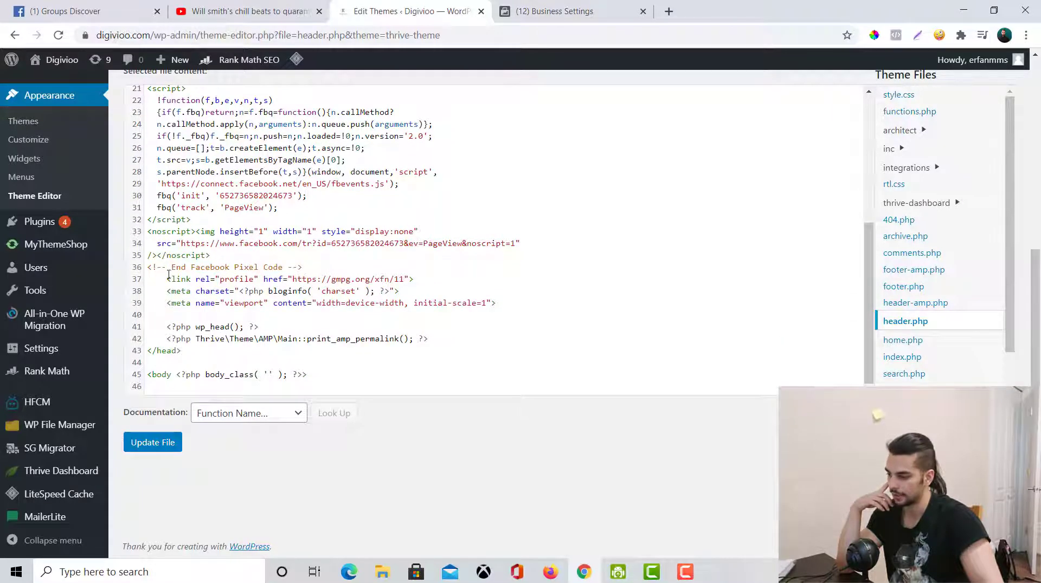
drag(171, 268, 287, 264)
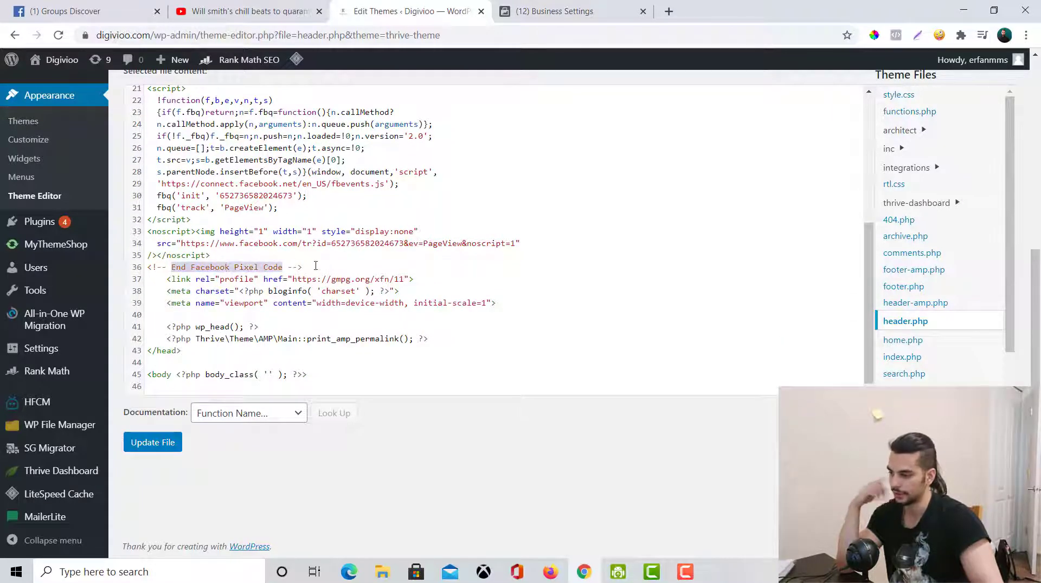
click(316, 267)
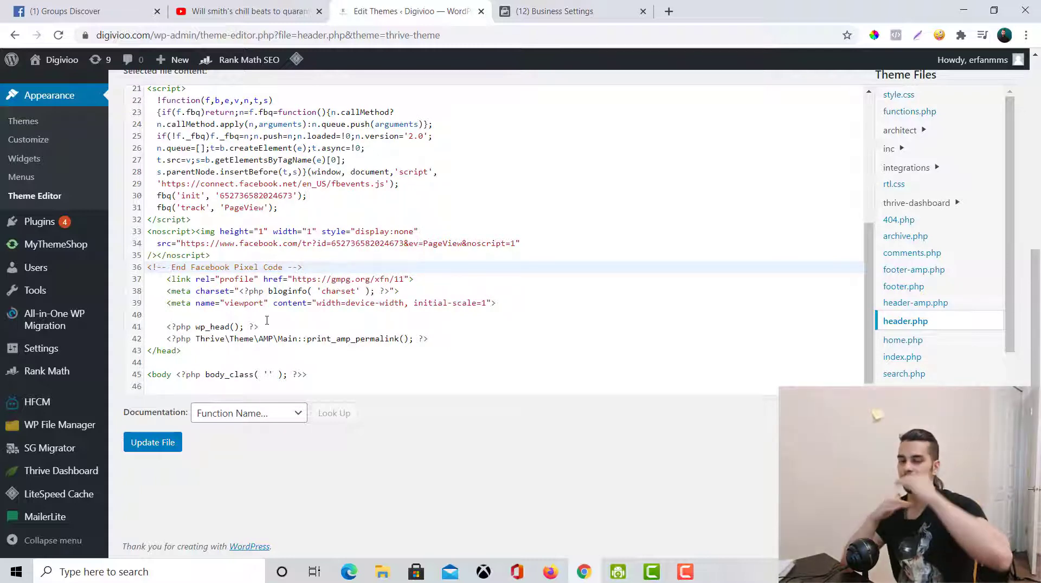
- Reread the base code placement instructions in Business Settings and compare them with the code's position in header.php
click(537, 11)
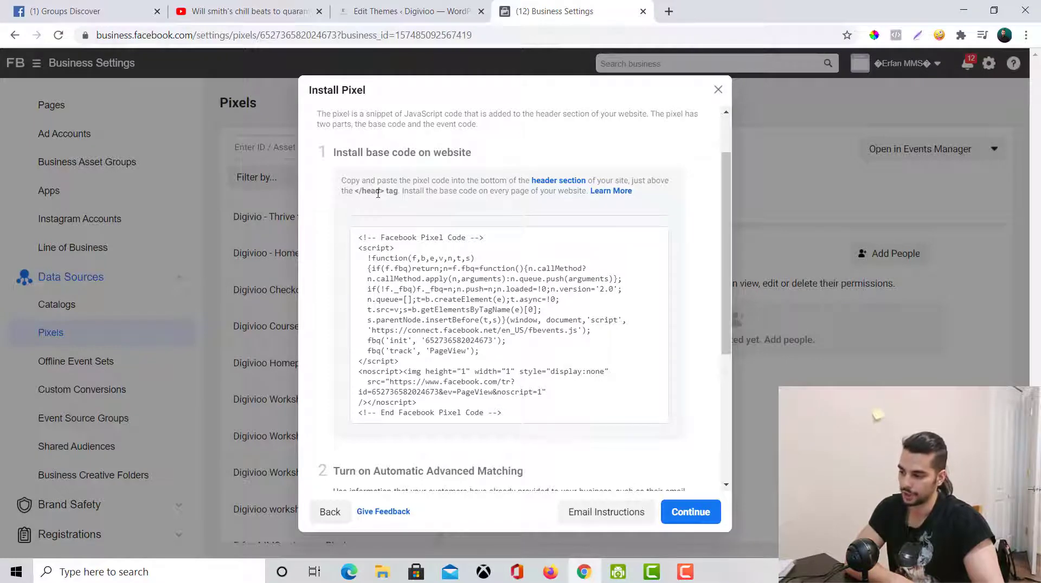
key(ctrl+shift+Tab)
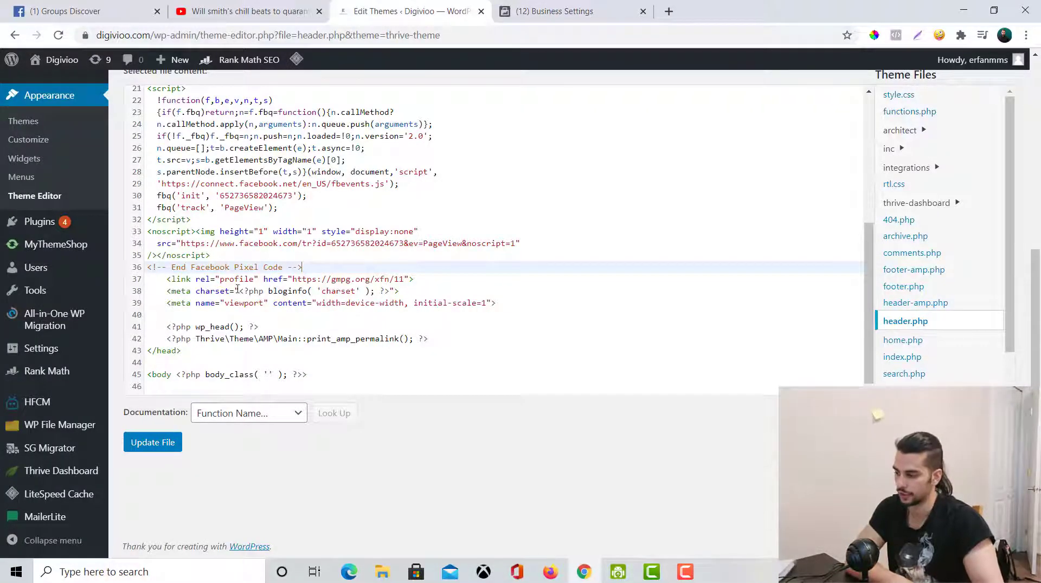
scroll(236, 289, up, 1)
scroll(242, 302, down, 1)
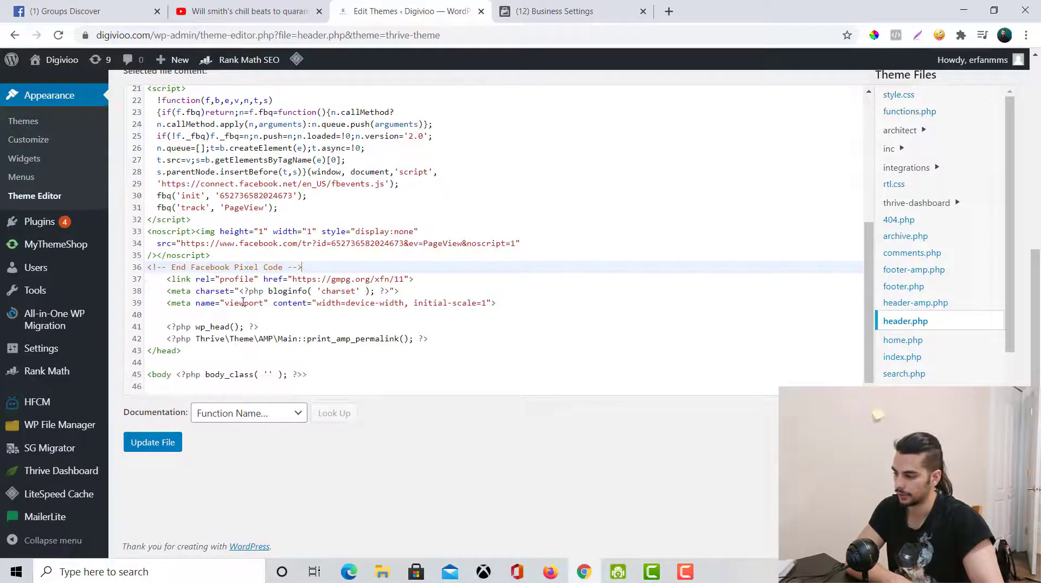
scroll(243, 302, up, 3)
scroll(242, 302, down, 1)
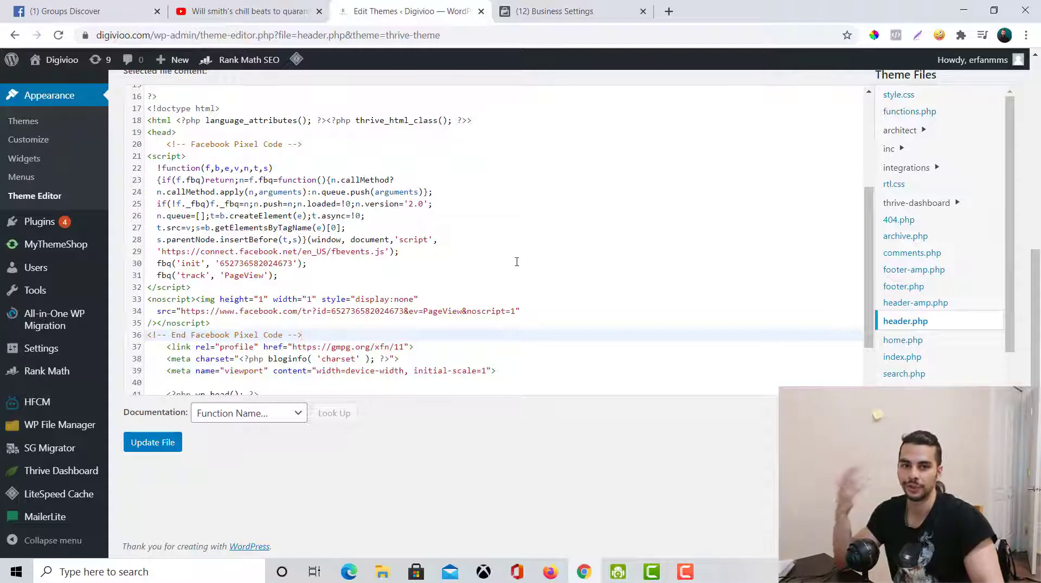
- Return to the Install Pixel dialog in Business Settings and go to the website URL field under Test the base code
click(515, 4)
scroll(348, 355, down, 5)
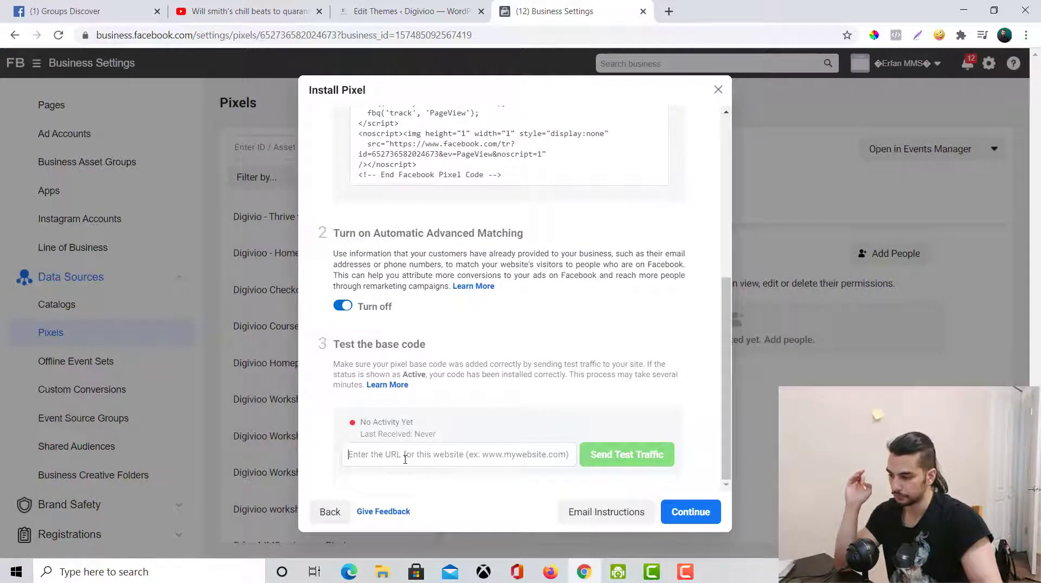
click(380, 458)
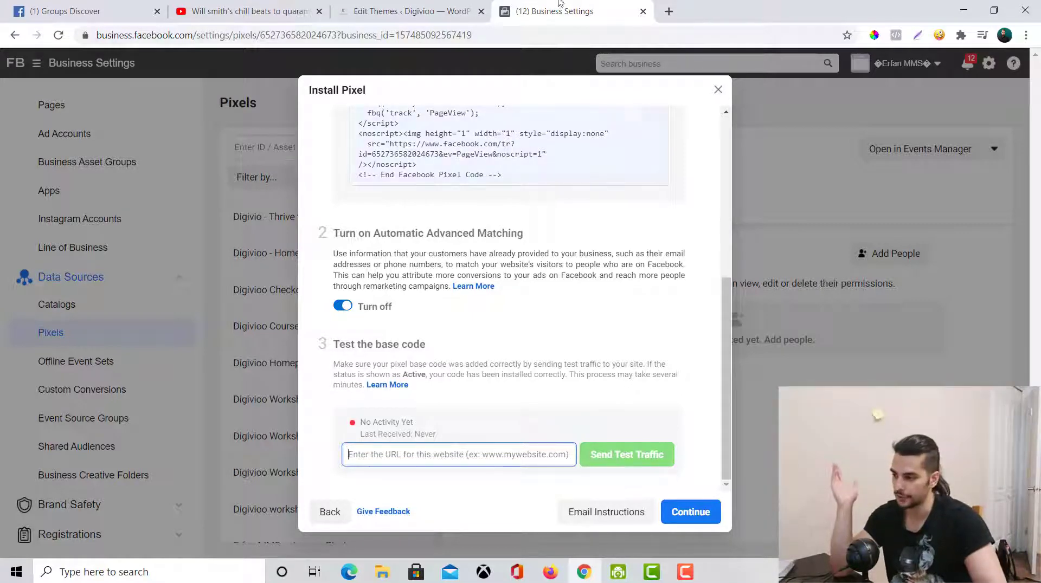
- Compare the pixel code in the WordPress header.php file with the base code in the Business Settings installation dialog
click(369, 10)
scroll(380, 271, up, 4)
scroll(292, 228, down, 4)
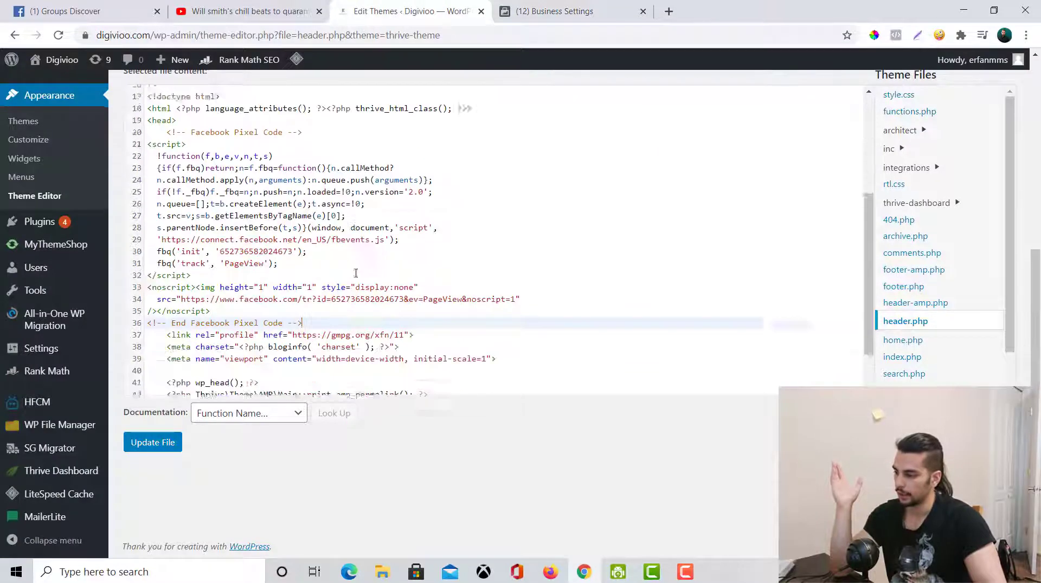
click(553, 11)
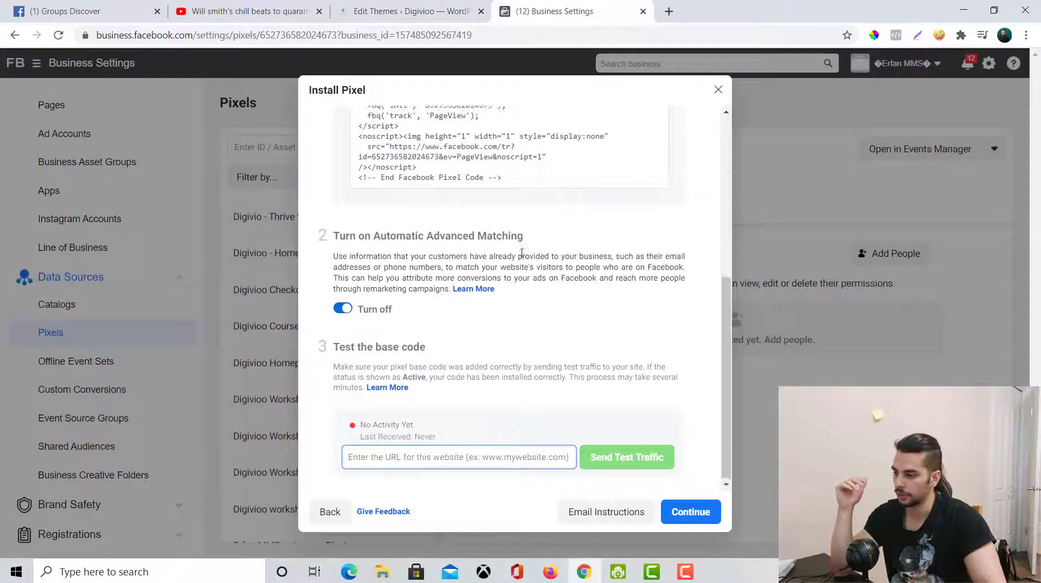
scroll(509, 255, up, 5)
click(412, 11)
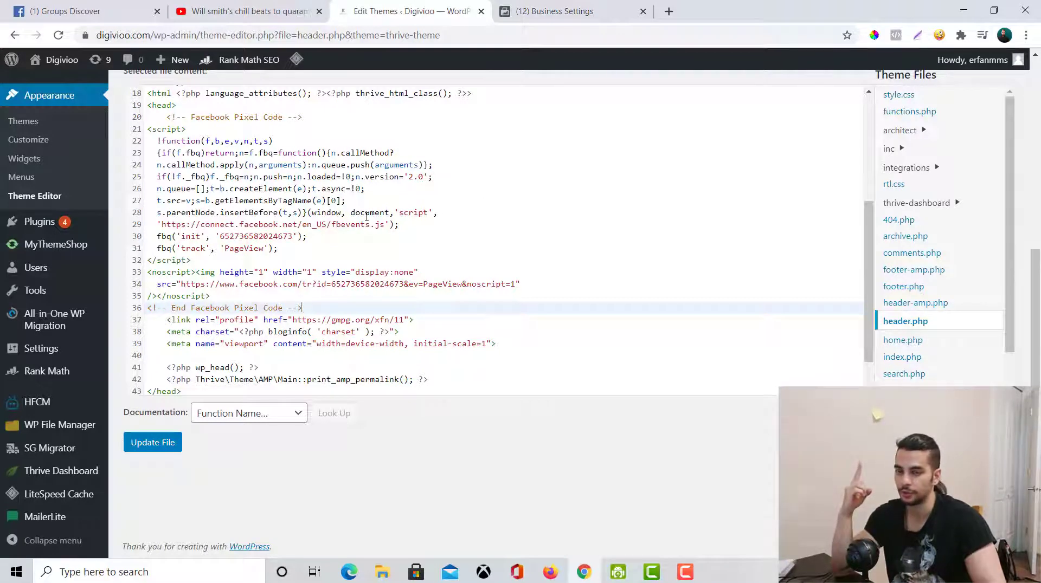
click(553, 11)
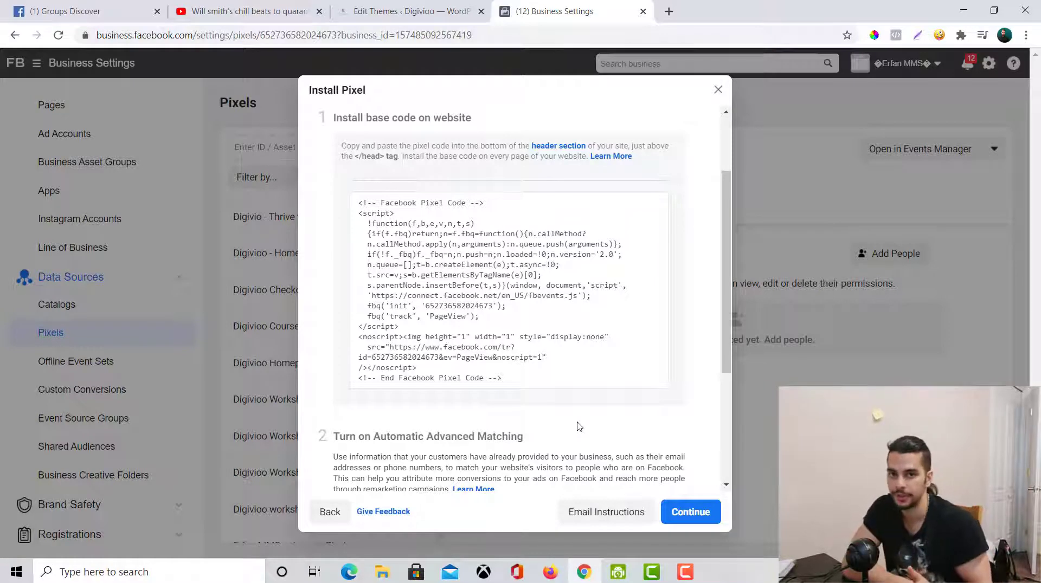
mouse_move(432, 315)
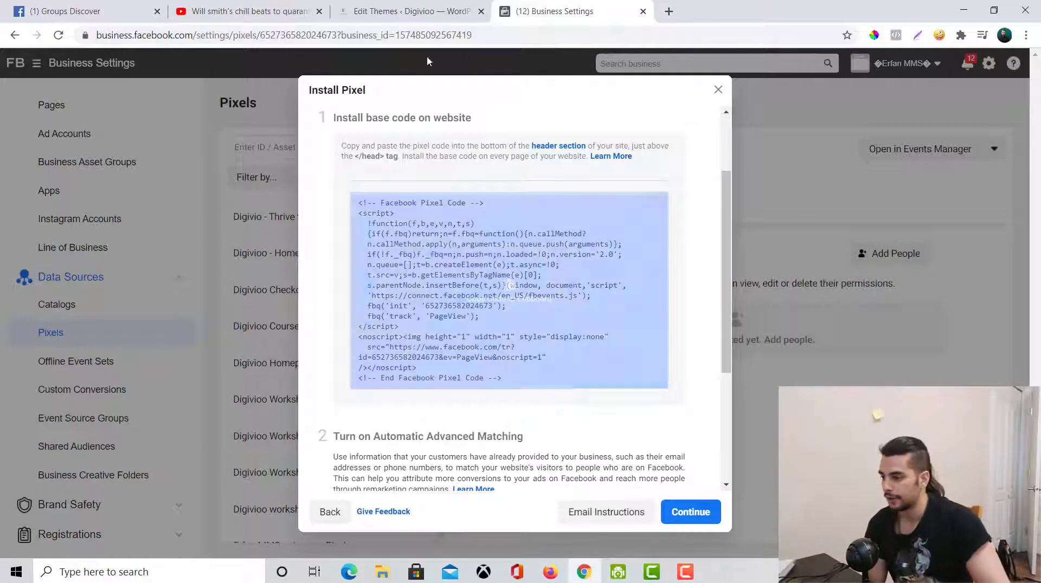
click(426, 18)
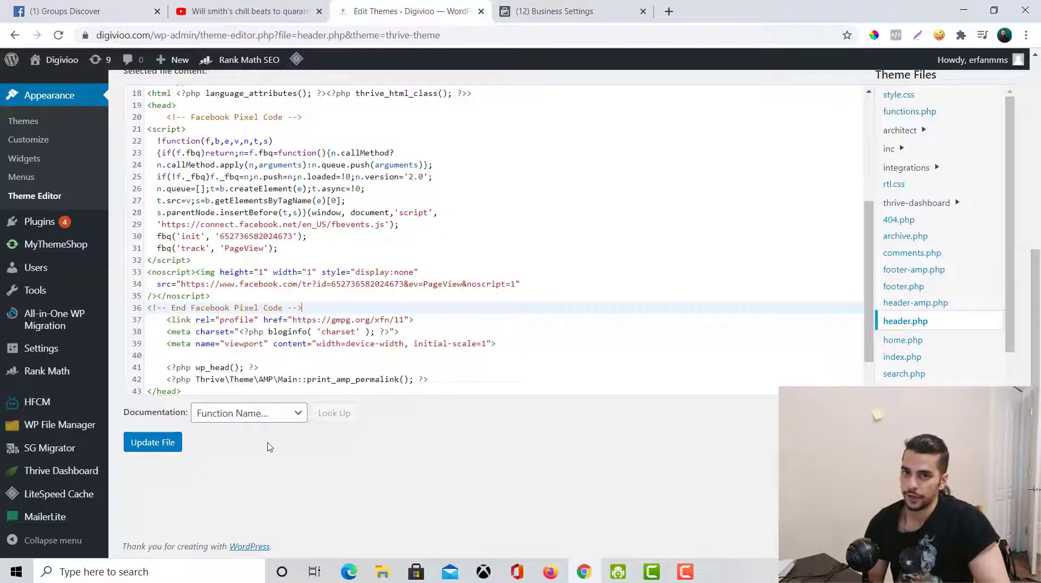
scroll(269, 447, up, 2)
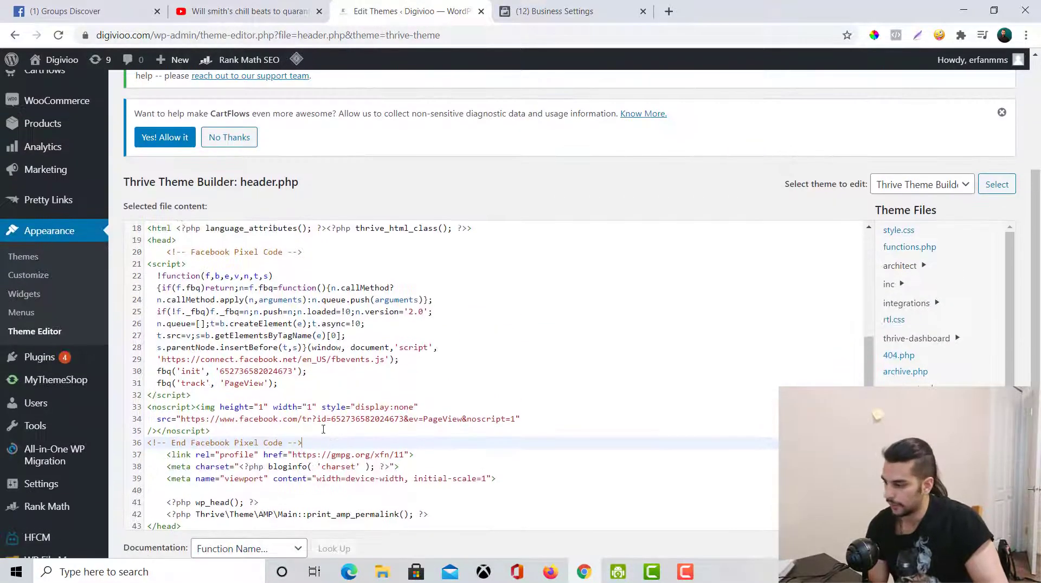
scroll(255, 507, down, 1)
scroll(255, 507, down, 2)
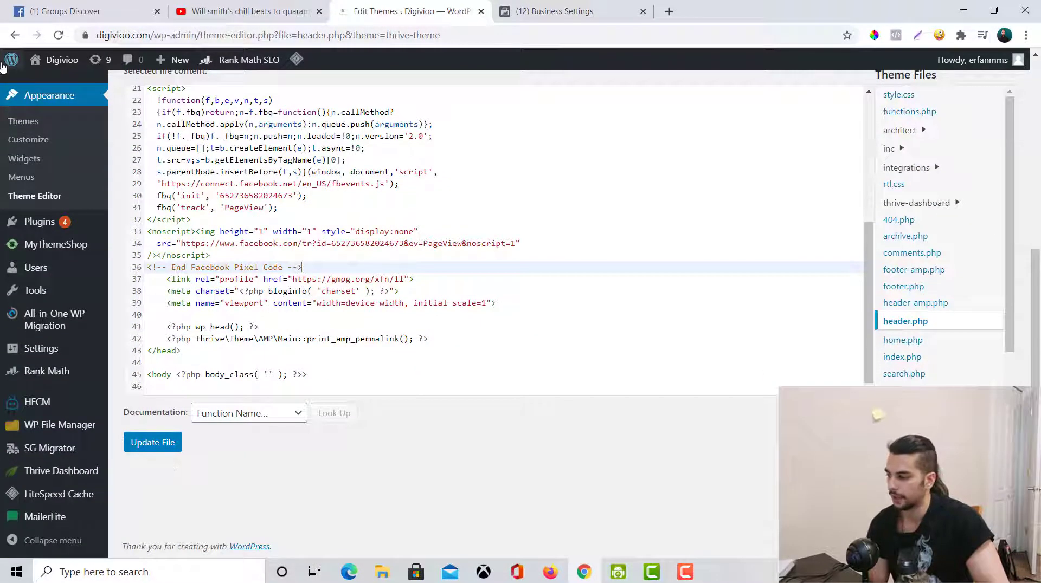
- In Business Settings, review the Install Pixel sections for the base code, Automatic Advanced Matching and base code testing, including the activity status
click(563, 11)
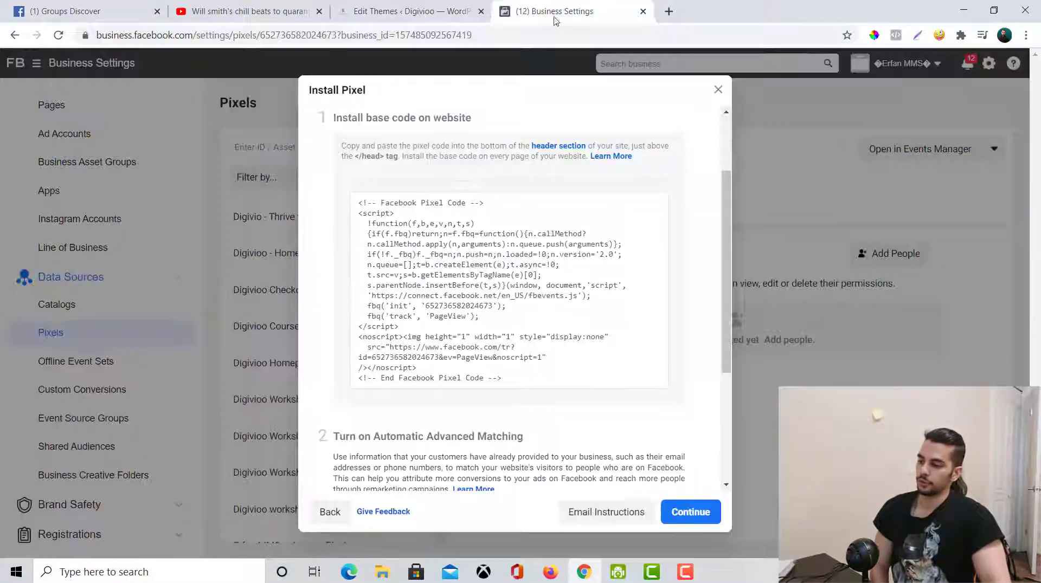
scroll(499, 345, down, 5)
scroll(495, 352, up, 3)
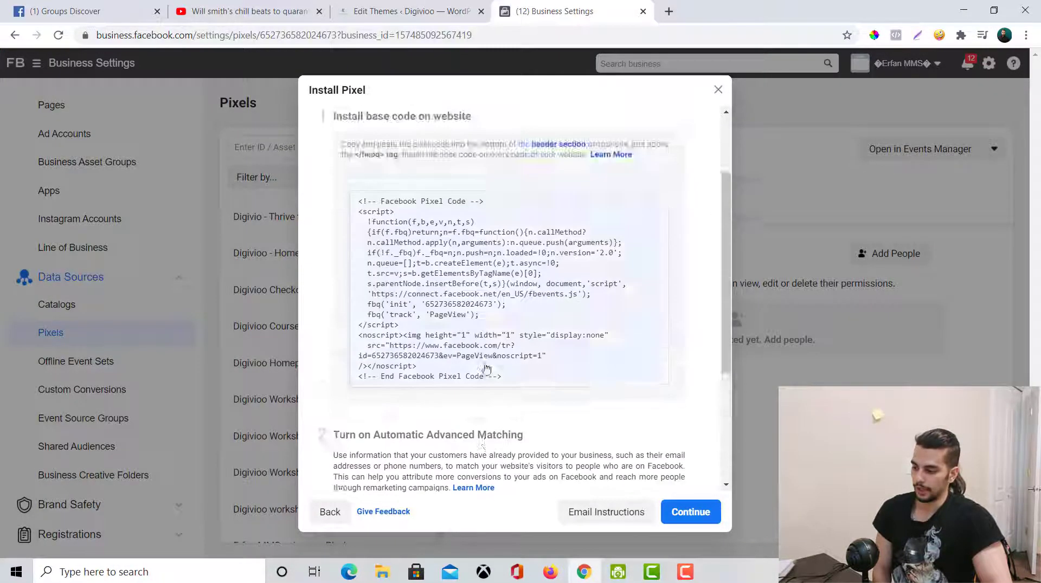
scroll(487, 364, down, 3)
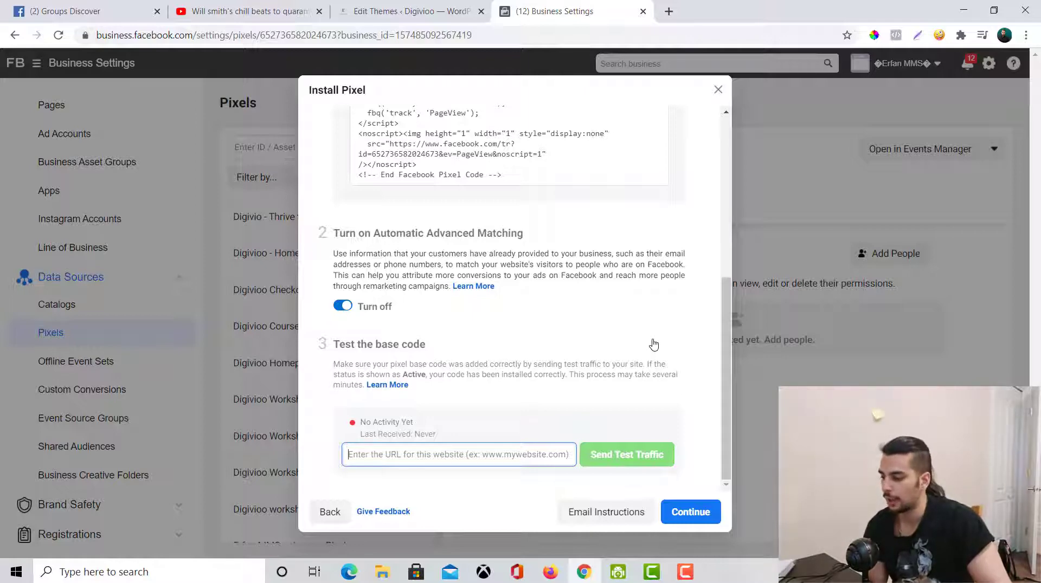
drag(358, 428, 413, 421)
click(421, 407)
scroll(368, 153, up, 3)
scroll(368, 154, up, 1)
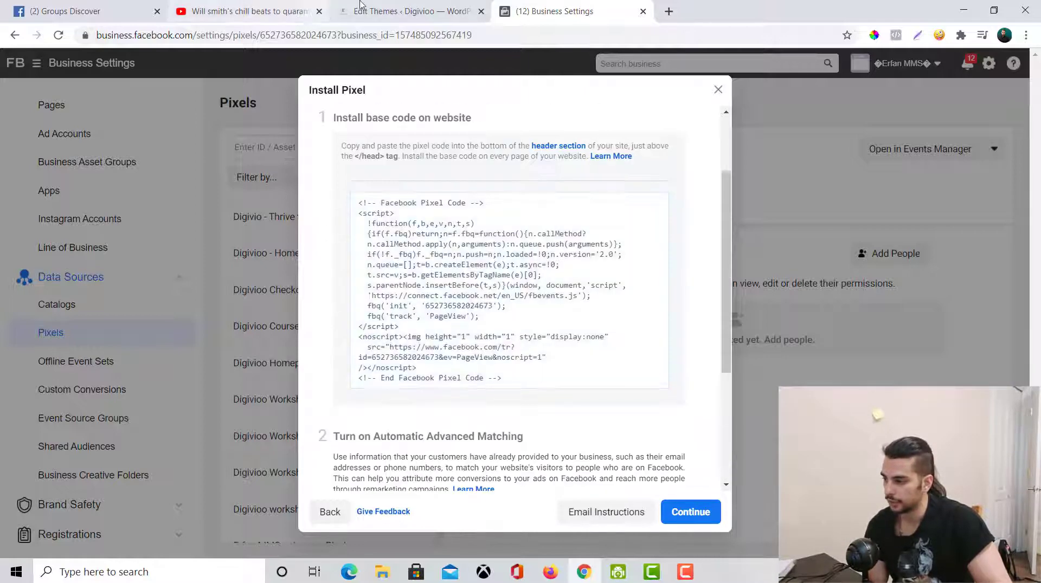
- Copy the base code again from the Install Pixel dialog and return to header.php in the WordPress Theme Editor
click(360, 8)
click(524, 6)
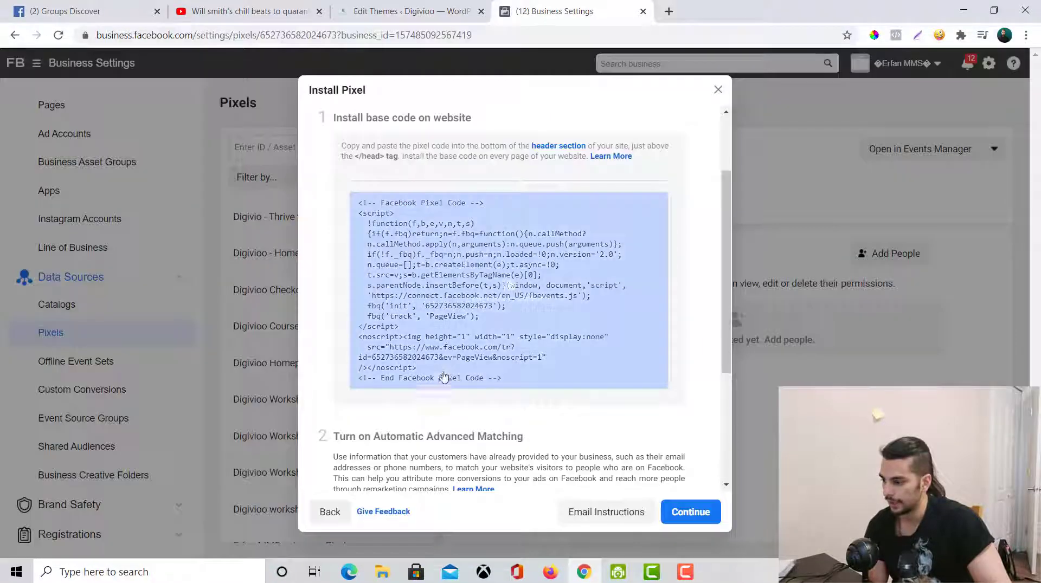
scroll(360, 413, down, 5)
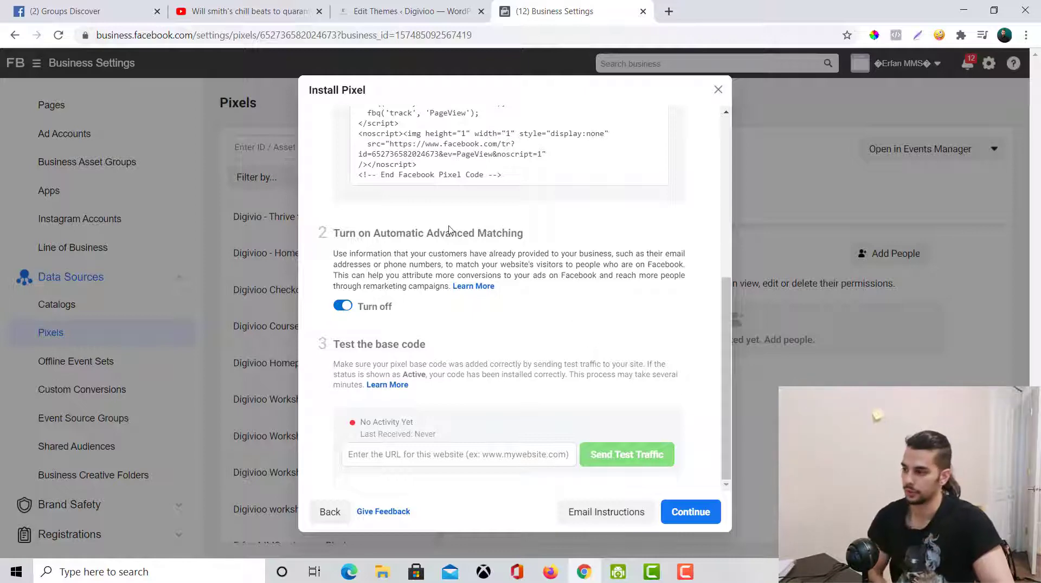
click(439, 174)
click(447, 13)
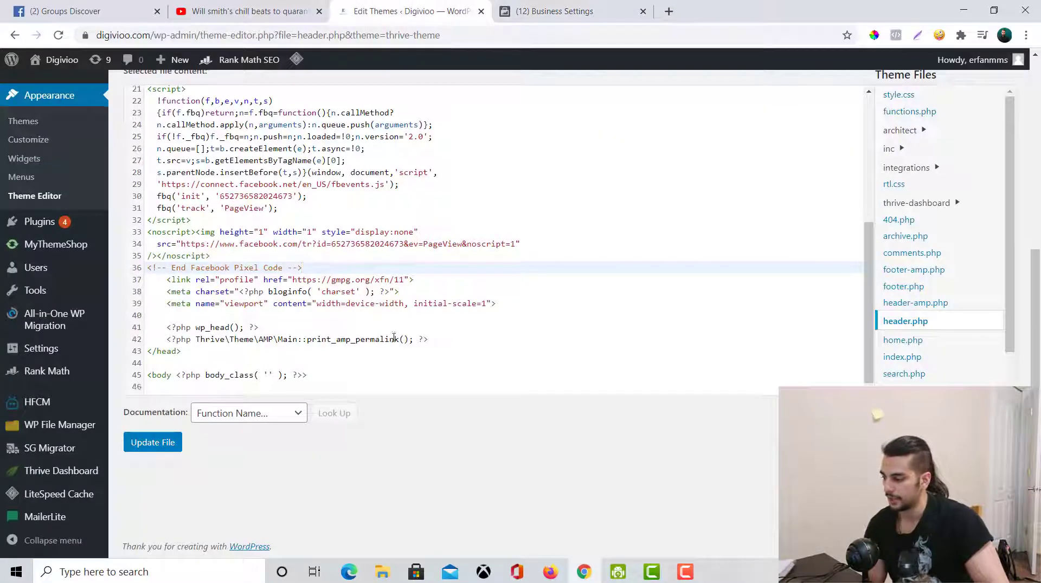
- Delete the Facebook Pixel code block from the head section of header.php
scroll(337, 370, up, 3)
scroll(326, 344, down, 2)
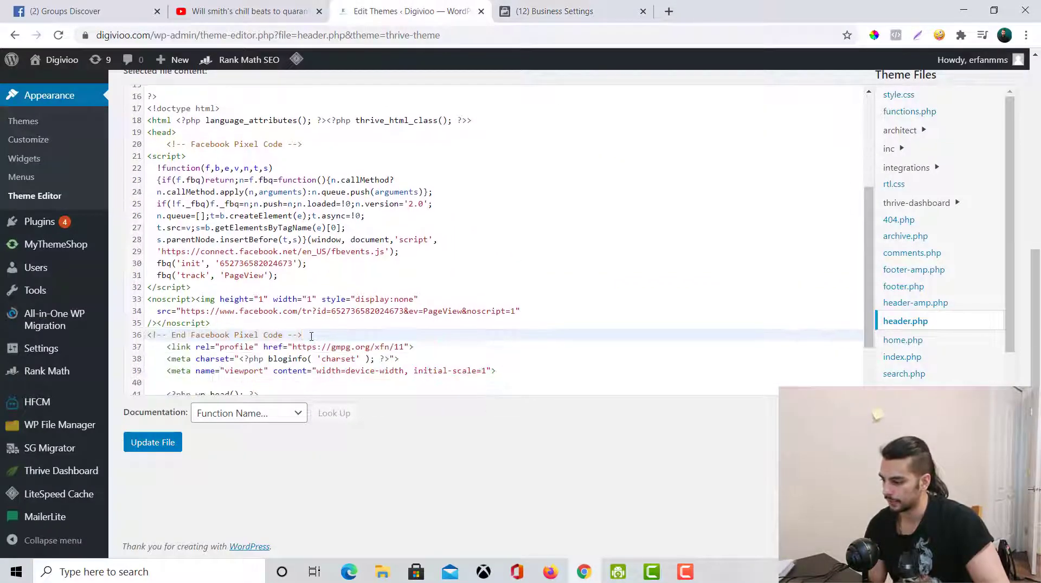
drag(306, 335, 151, 150)
key(BackSpace)
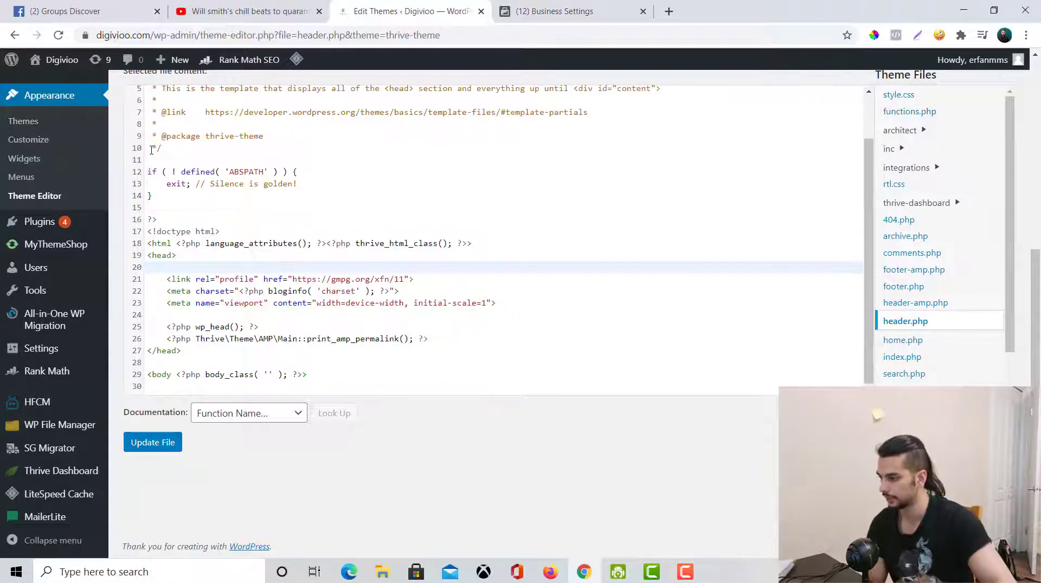
- Leave header.php without saving the changes and go to the page for adding new plugins
scroll(34, 163, up, 3)
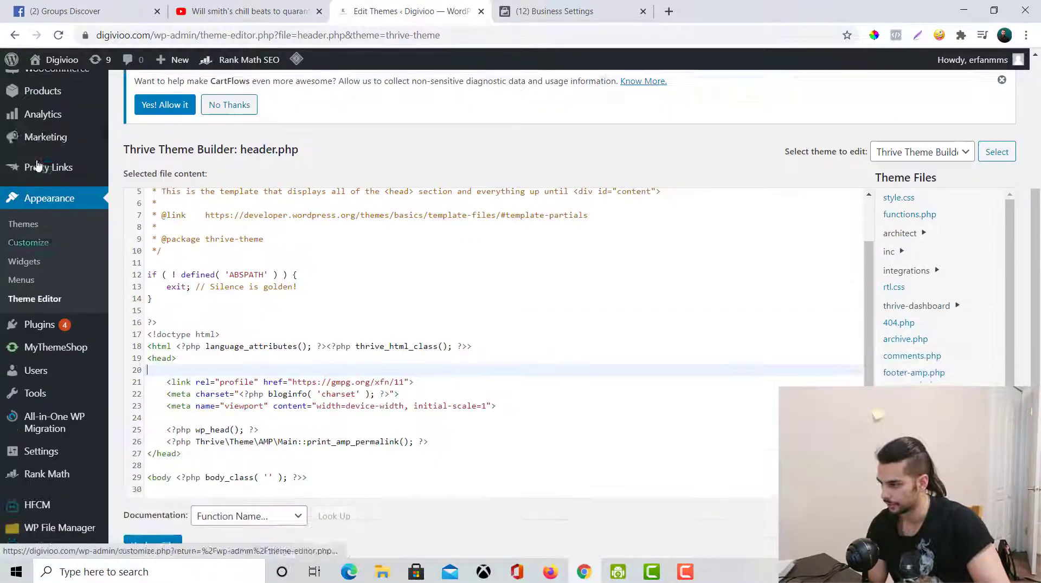
scroll(38, 279, down, 4)
scroll(28, 285, up, 5)
scroll(37, 434, down, 2)
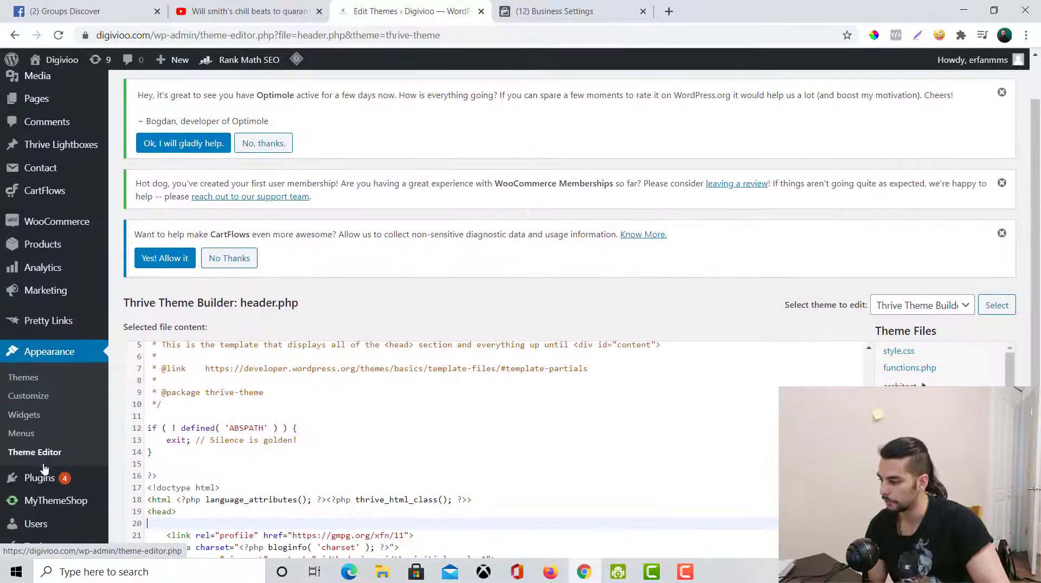
mouse_move(44, 479)
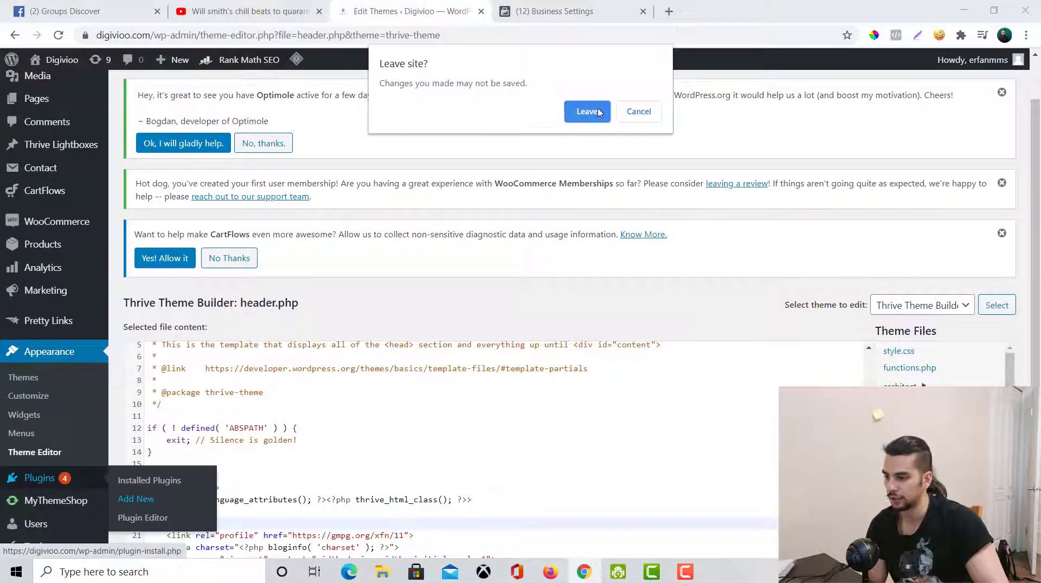
click(592, 108)
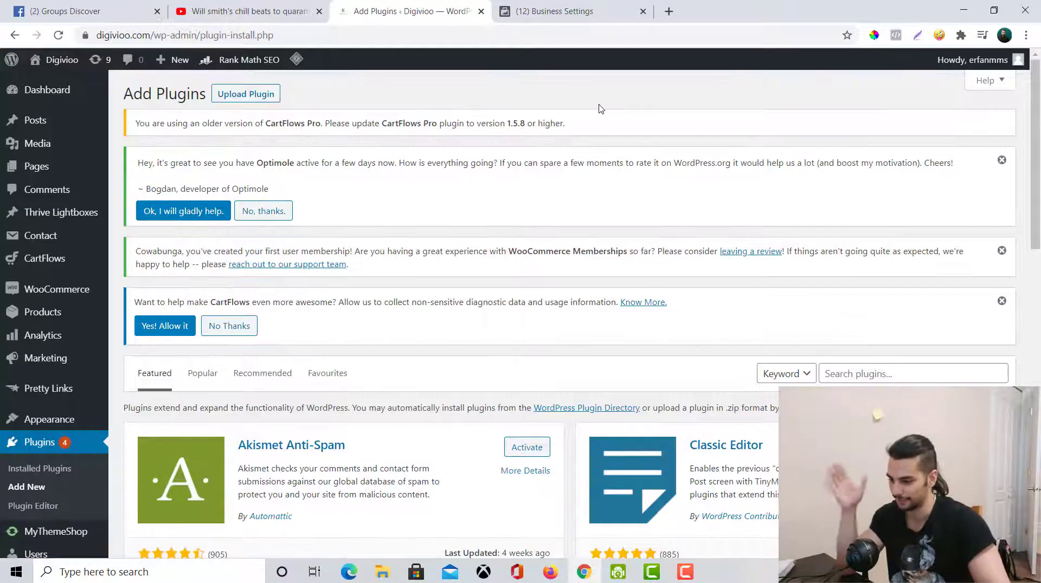
- Search the plugin directory for "hfcm"
scroll(878, 260, down, 1)
click(887, 305)
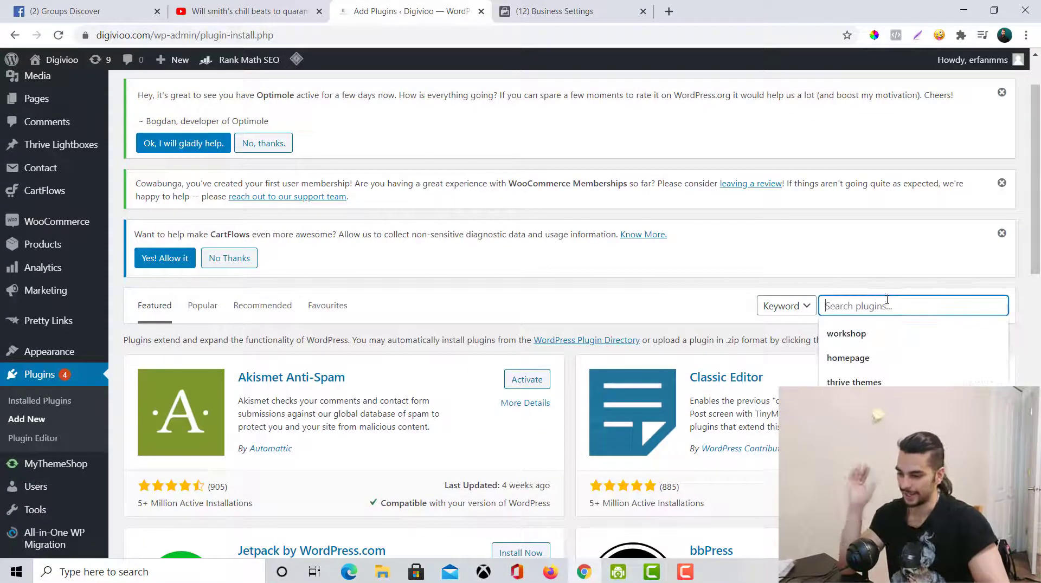
text(hfcm)
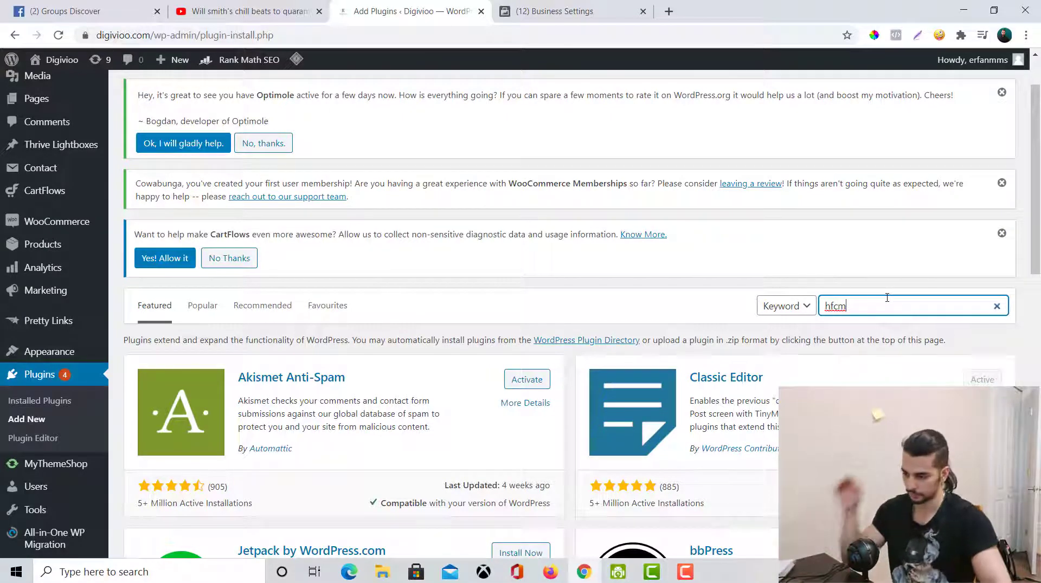
scroll(738, 315, down, 1)
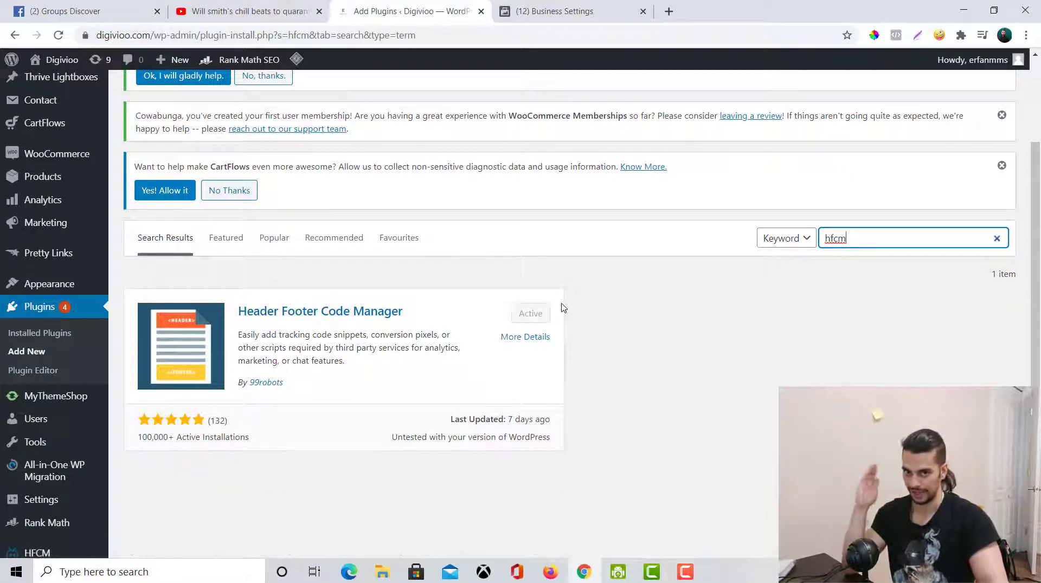
- Open the HFCM snippet list and review the existing snippets with their display scope and location
scroll(31, 248, down, 2)
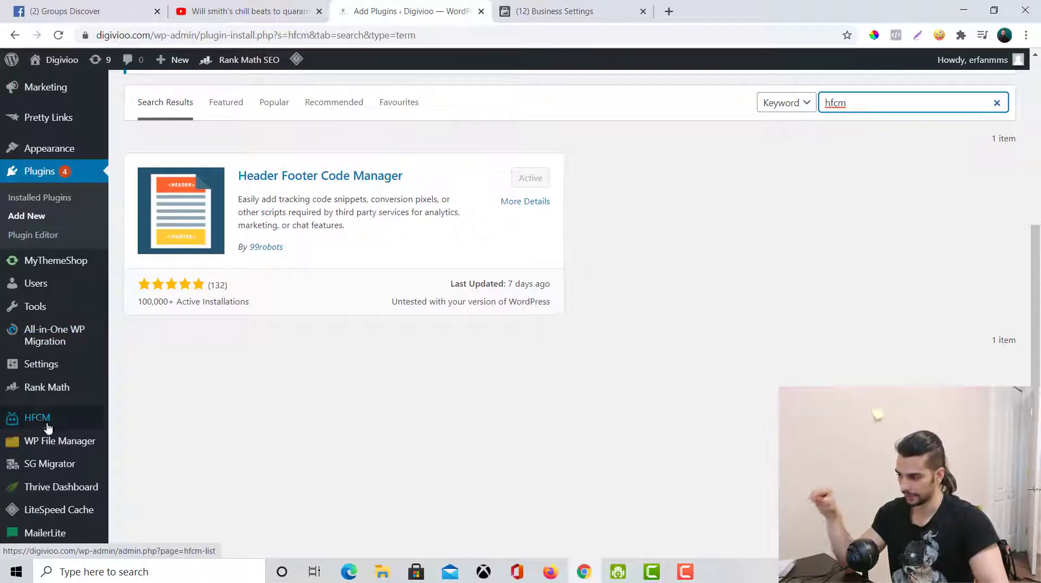
mouse_move(14, 419)
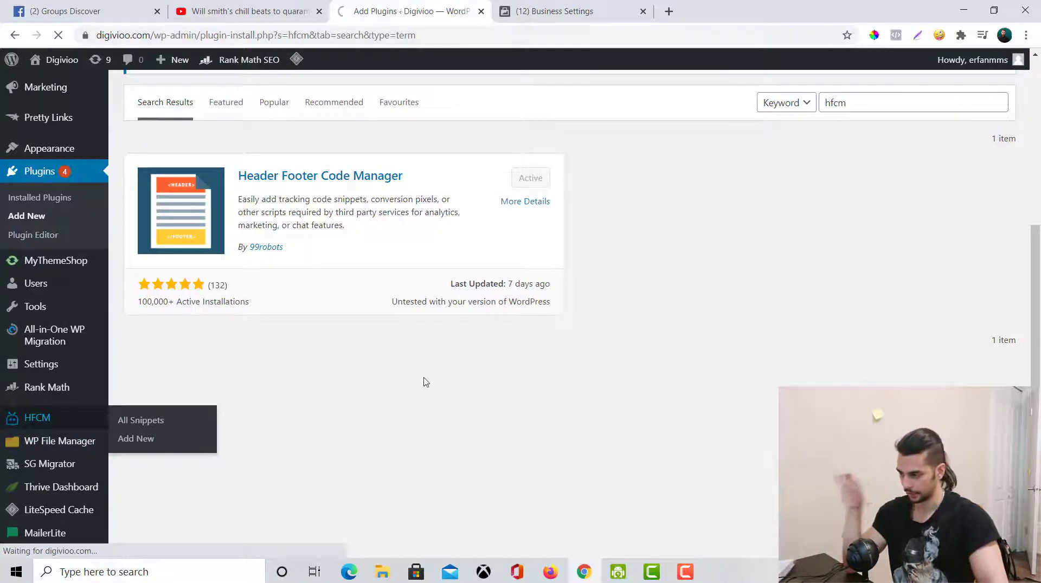
scroll(470, 334, down, 2)
scroll(470, 334, down, 8)
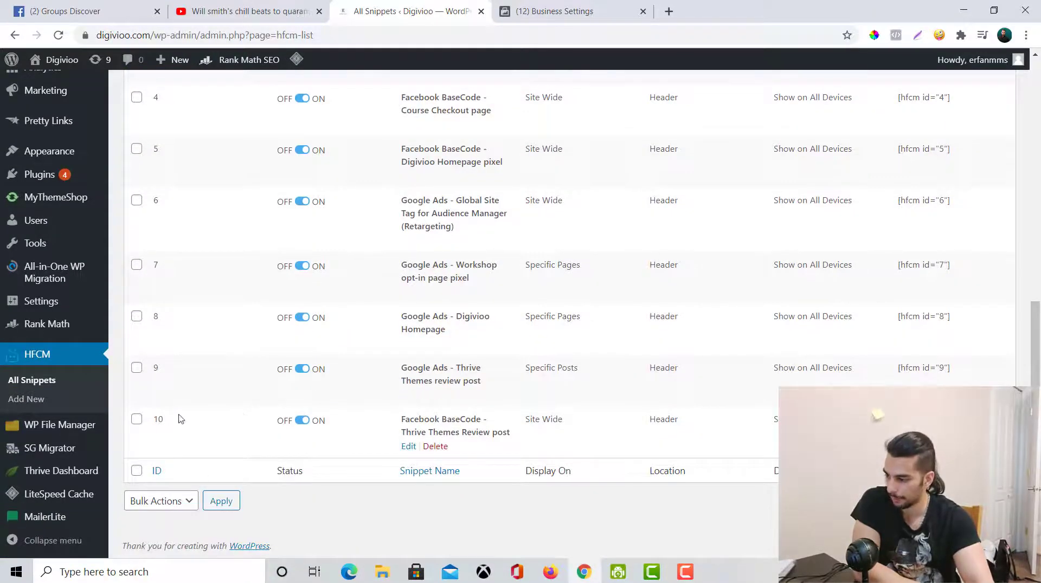
scroll(185, 418, up, 3)
scroll(234, 414, down, 3)
scroll(319, 471, up, 5)
scroll(320, 445, up, 4)
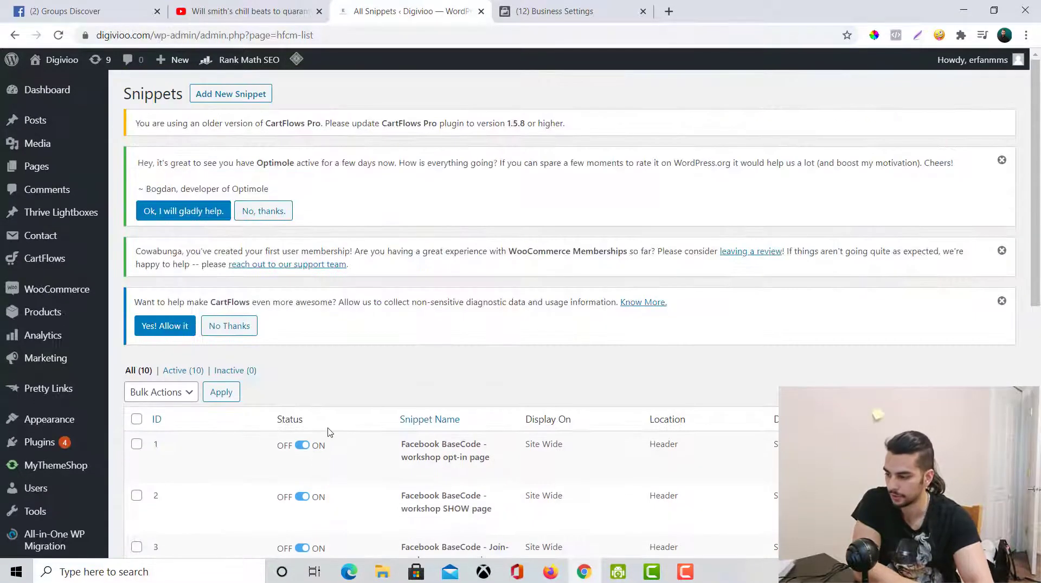
scroll(343, 376, down, 3)
scroll(351, 367, up, 3)
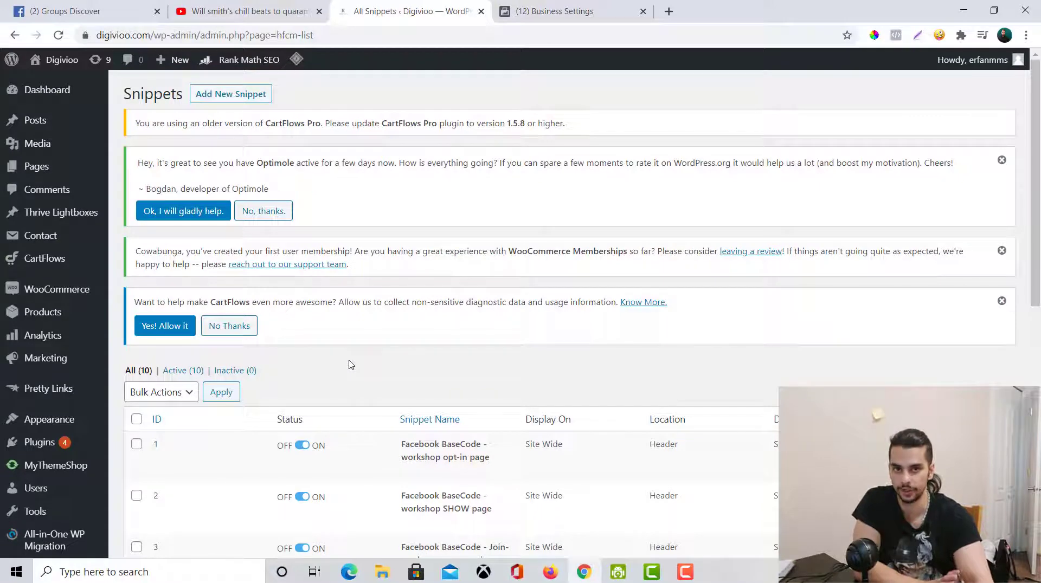
- Add a new HFCM snippet and name it "Facebook VIDE TEST"
scroll(28, 303, down, 3)
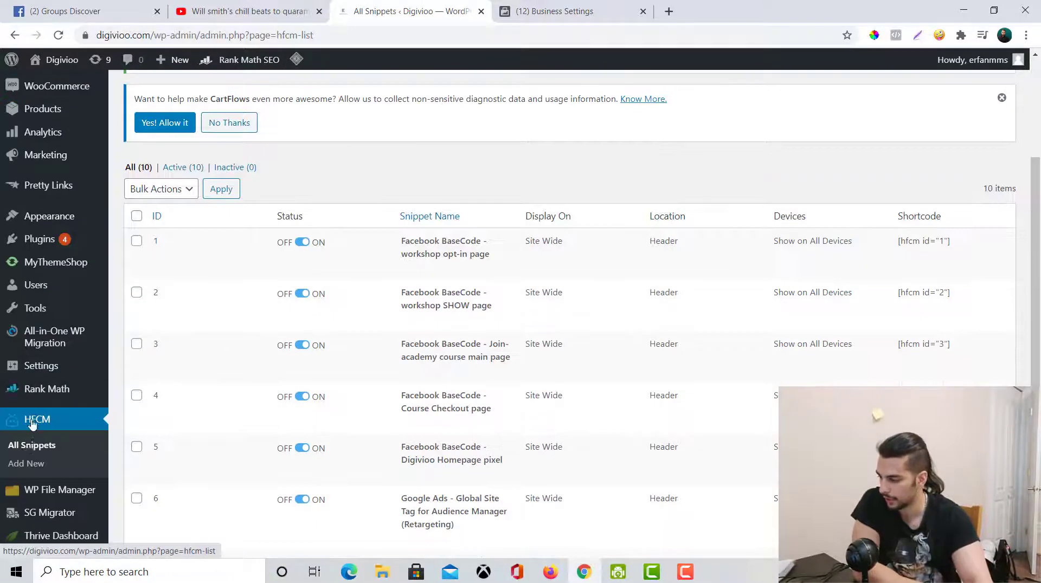
click(25, 464)
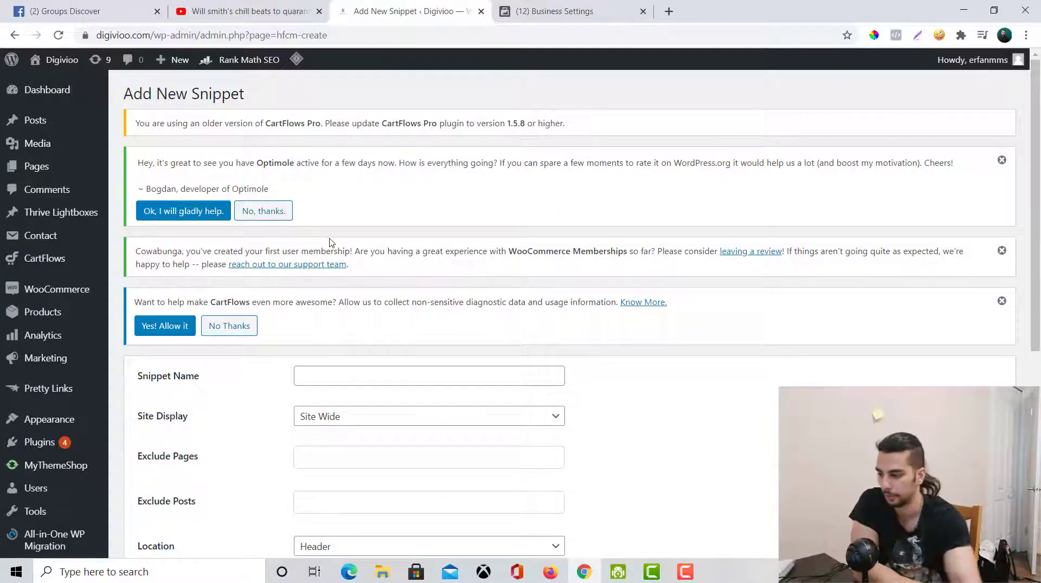
scroll(618, 362, down, 1)
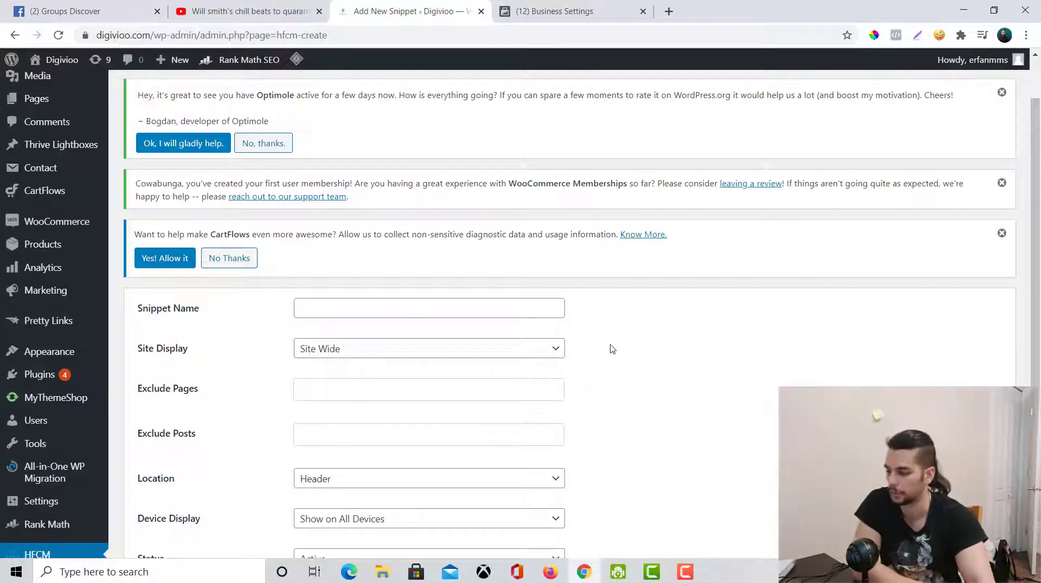
scroll(611, 351, down, 1)
click(445, 242)
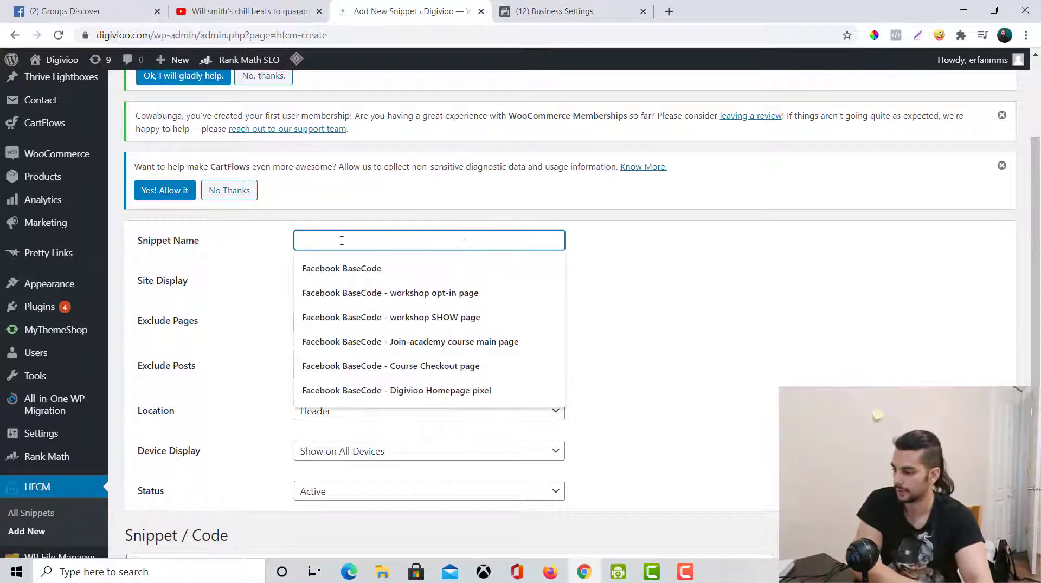
text(Face)
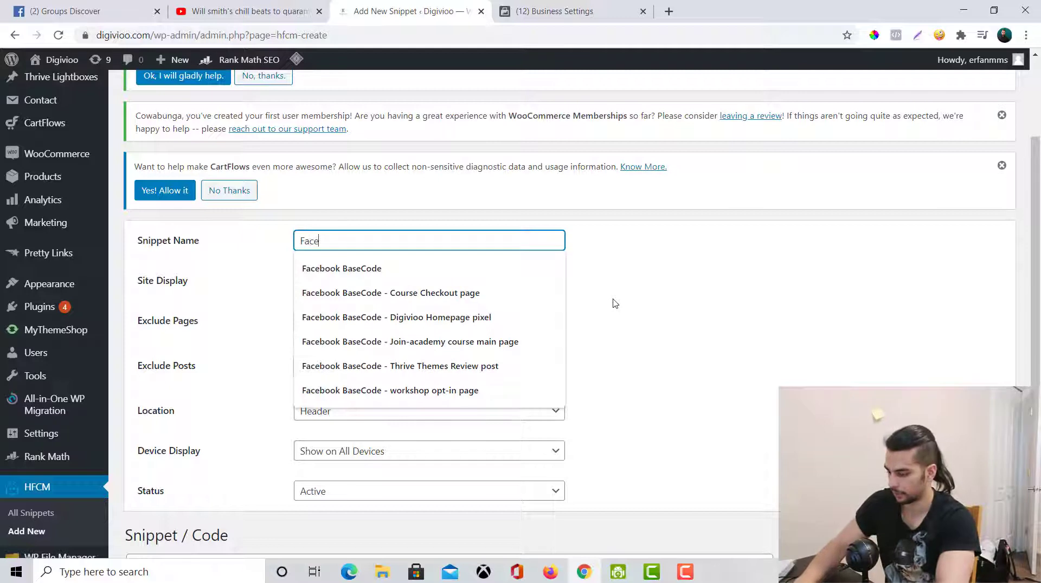
text(book )
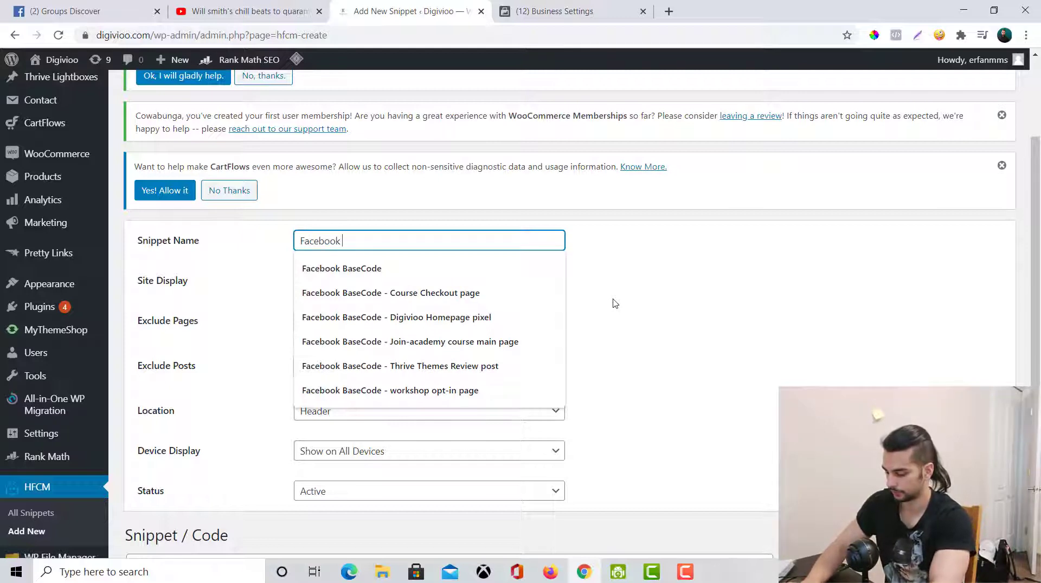
text(VIDE TEST)
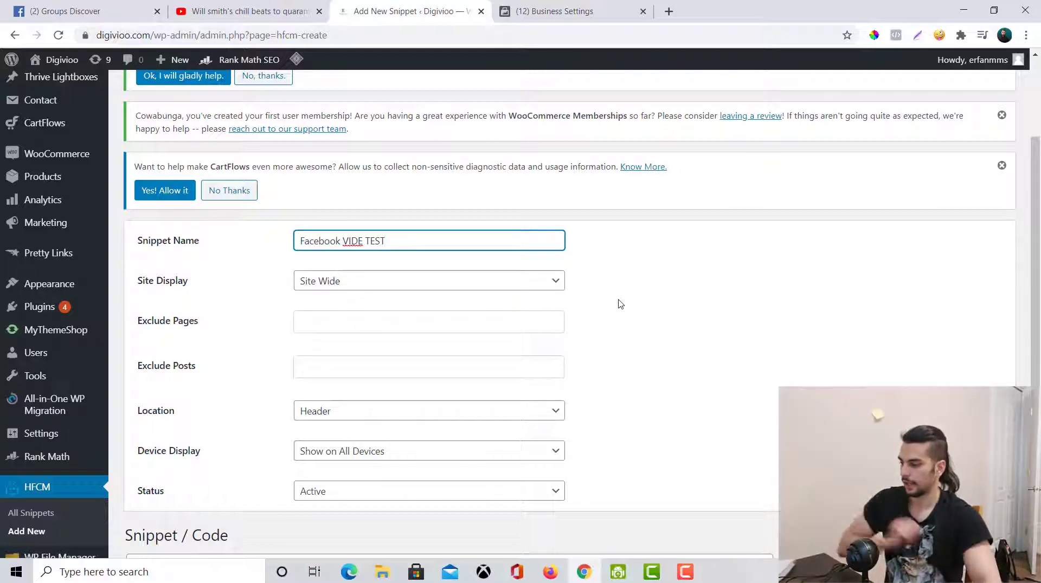
- Review the Site Display options for the new snippet and keep Site Wide
click(369, 279)
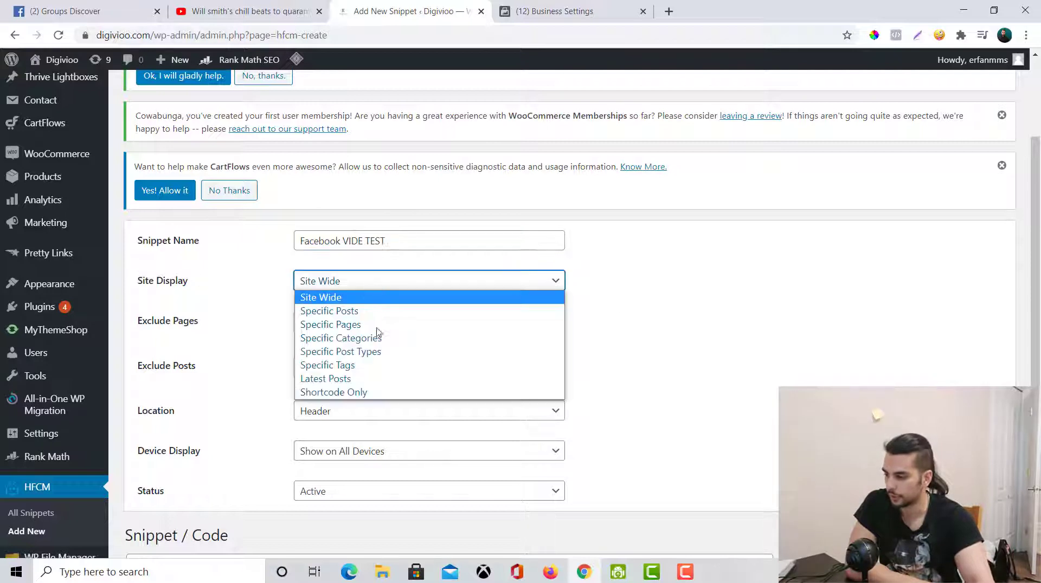
click(882, 291)
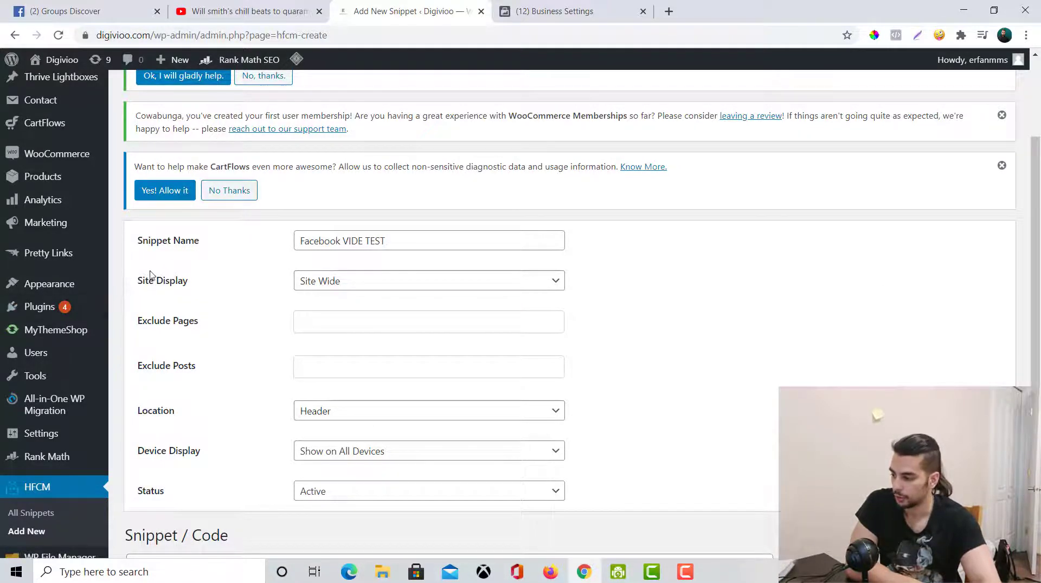
click(359, 278)
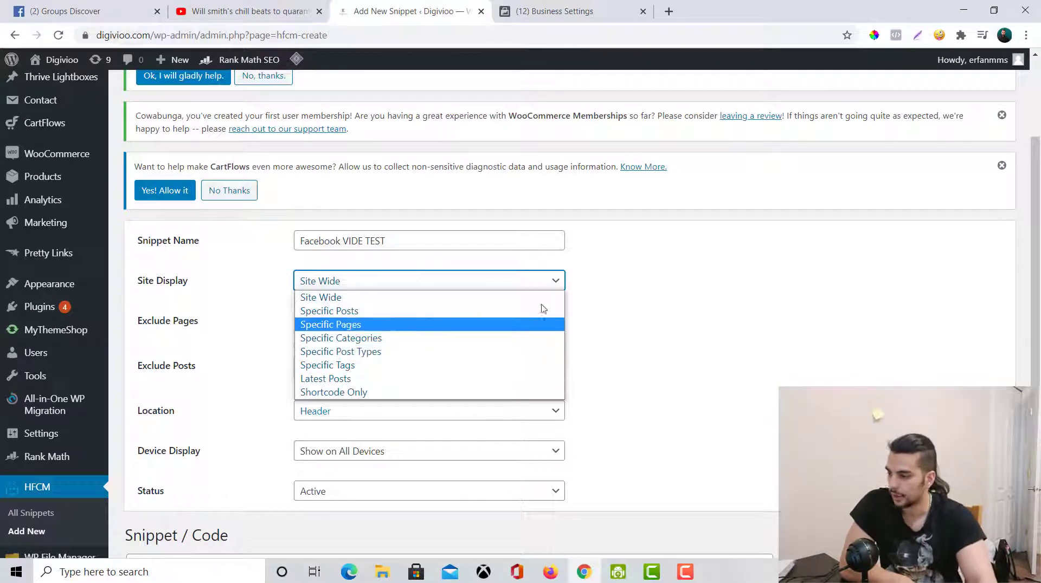
click(546, 288)
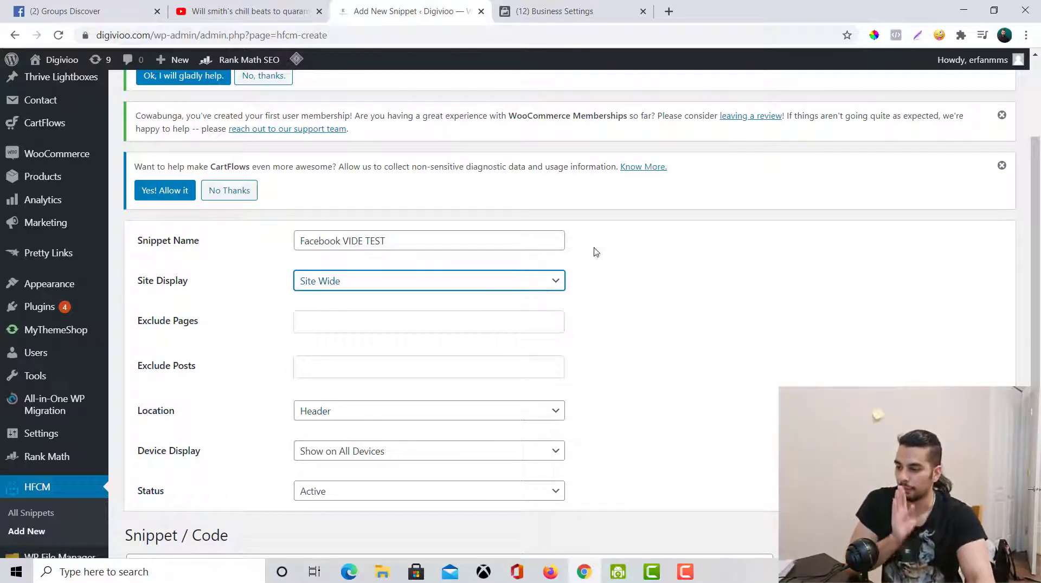
- Check the base code in the Install Pixel dialog in Business Settings and return to the new snippet form
click(562, 12)
scroll(403, 293, up, 5)
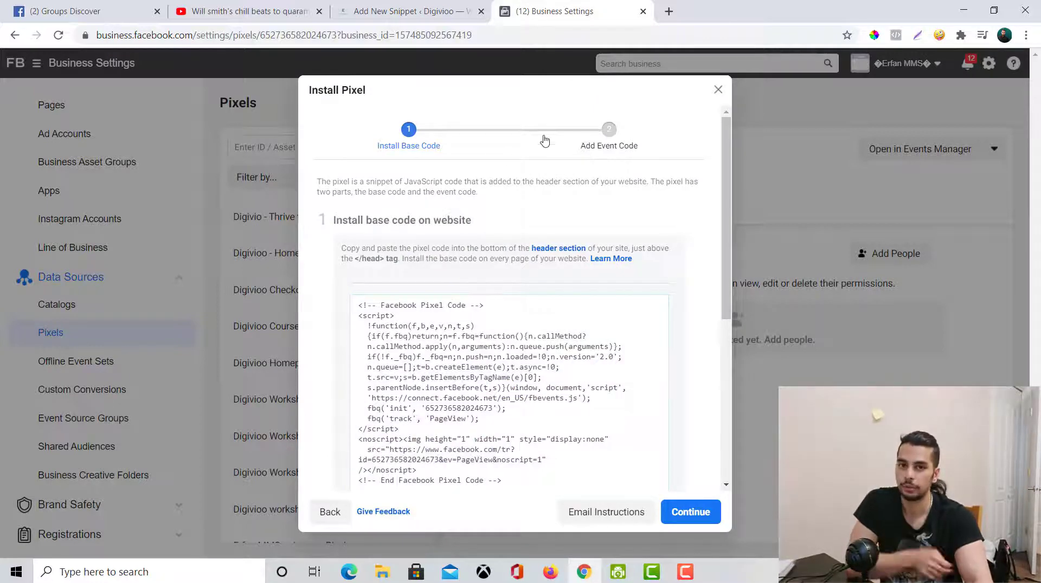
click(412, 12)
- Set the snippet's Device Display to Show on All Devices
scroll(437, 397, down, 3)
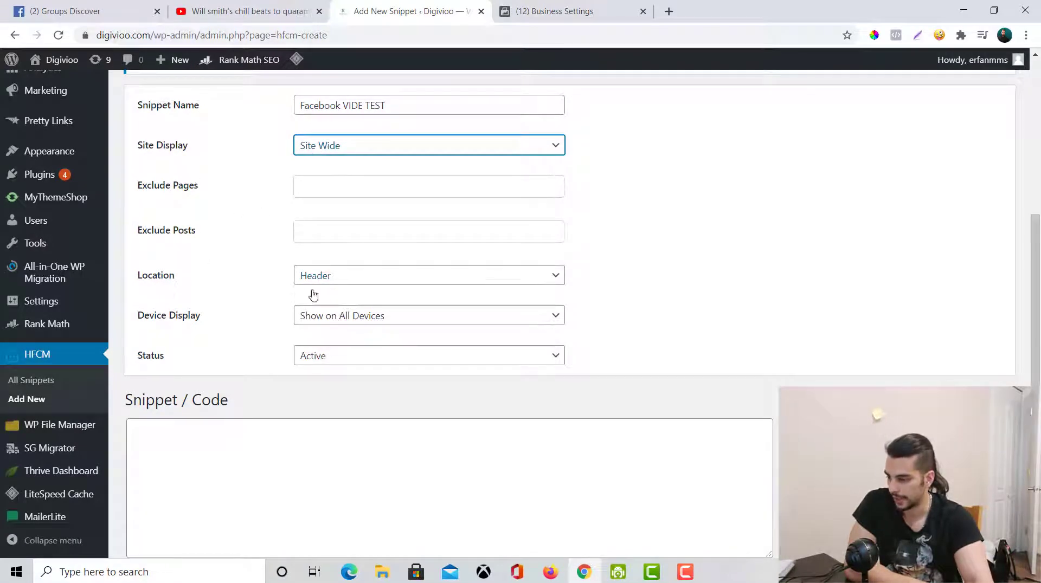
click(319, 315)
click(320, 333)
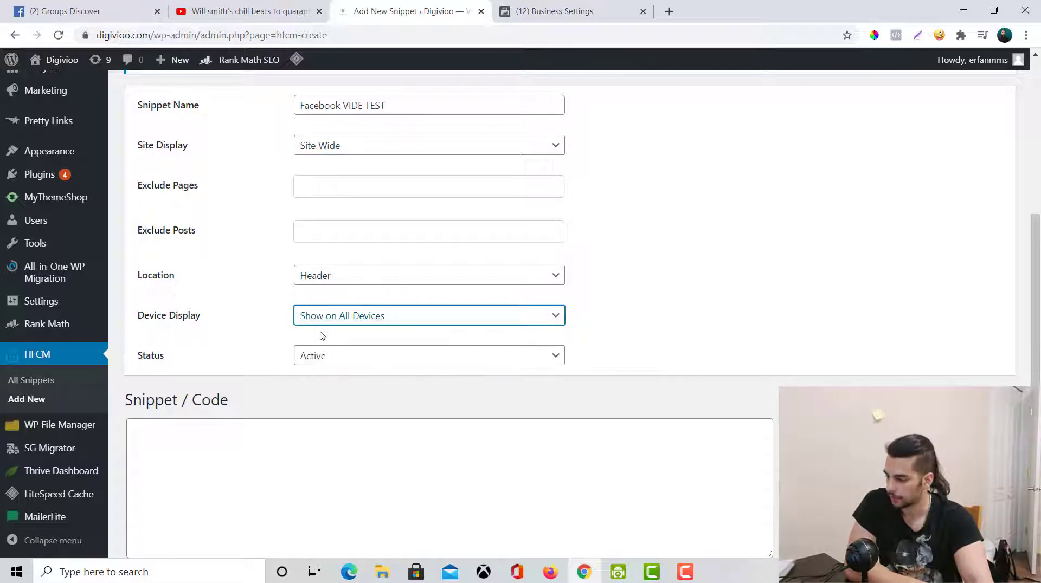
- Paste the copied Facebook pixel base code into the snippet's code area and save the snippet
scroll(255, 298, down, 1)
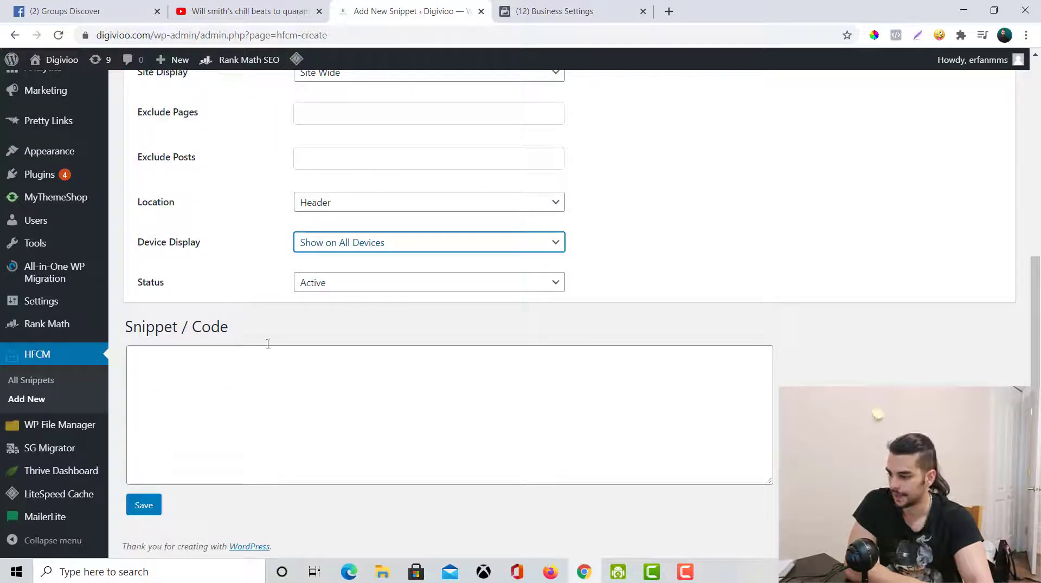
click(225, 365)
right_click(227, 367)
click(260, 259)
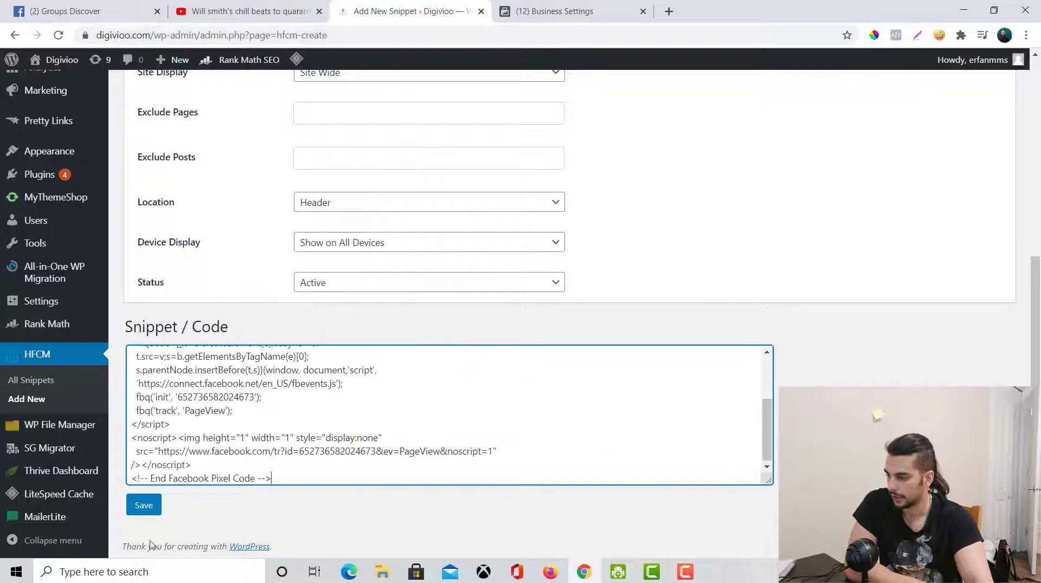
click(143, 506)
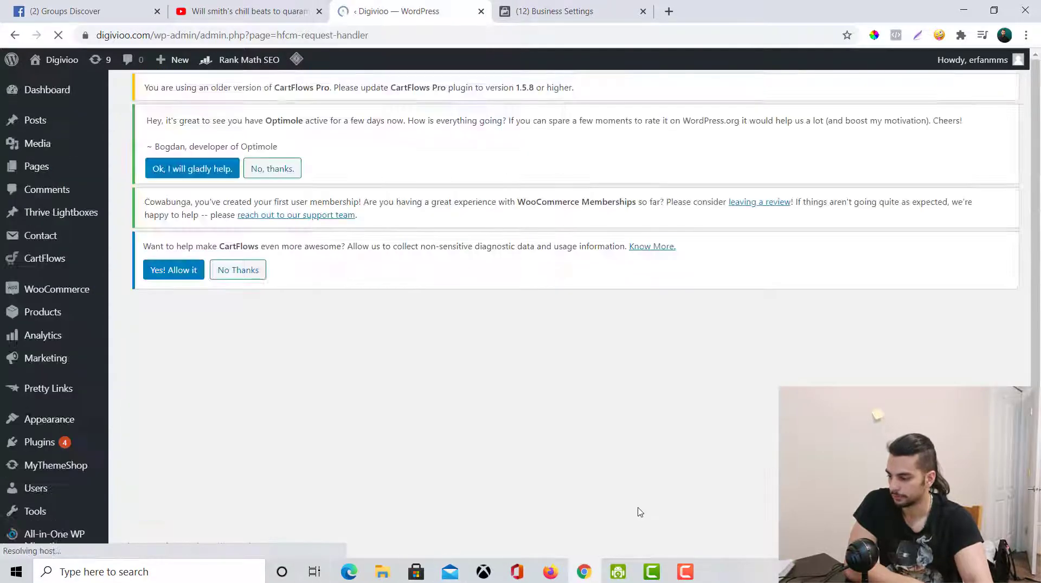
scroll(365, 376, down, 8)
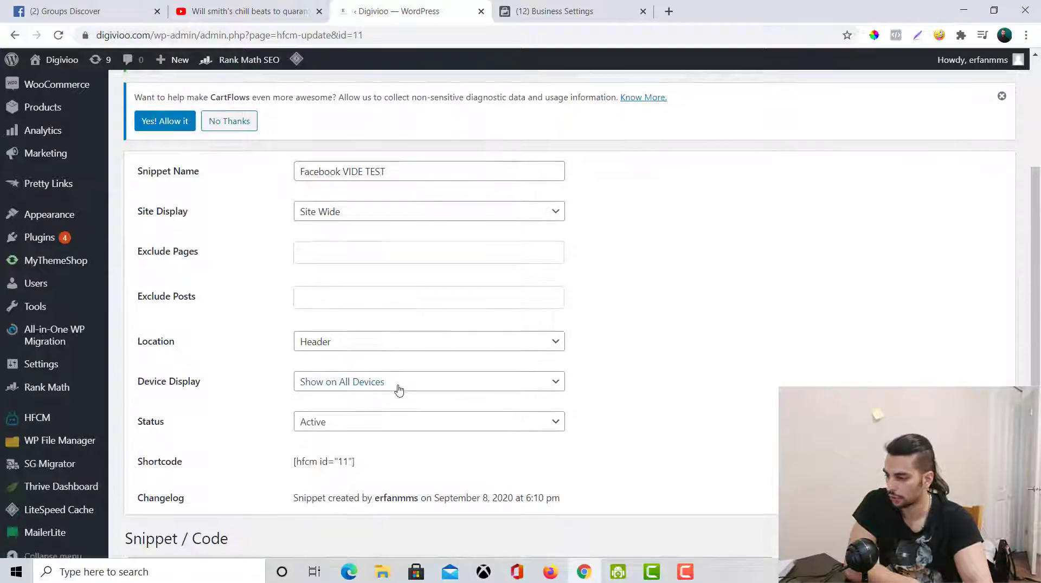
click(564, 11)
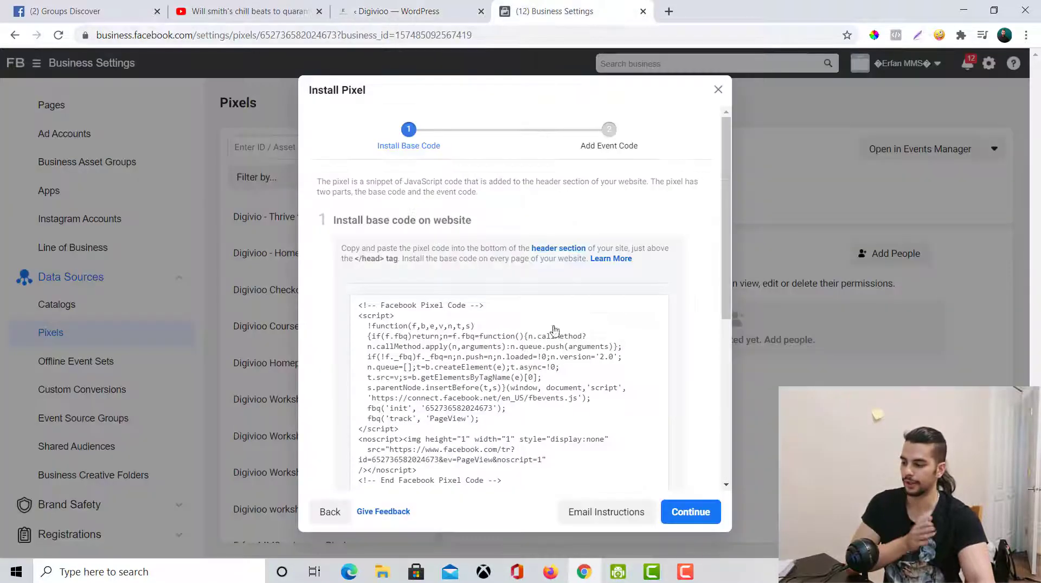
scroll(478, 434, down, 5)
click(478, 453)
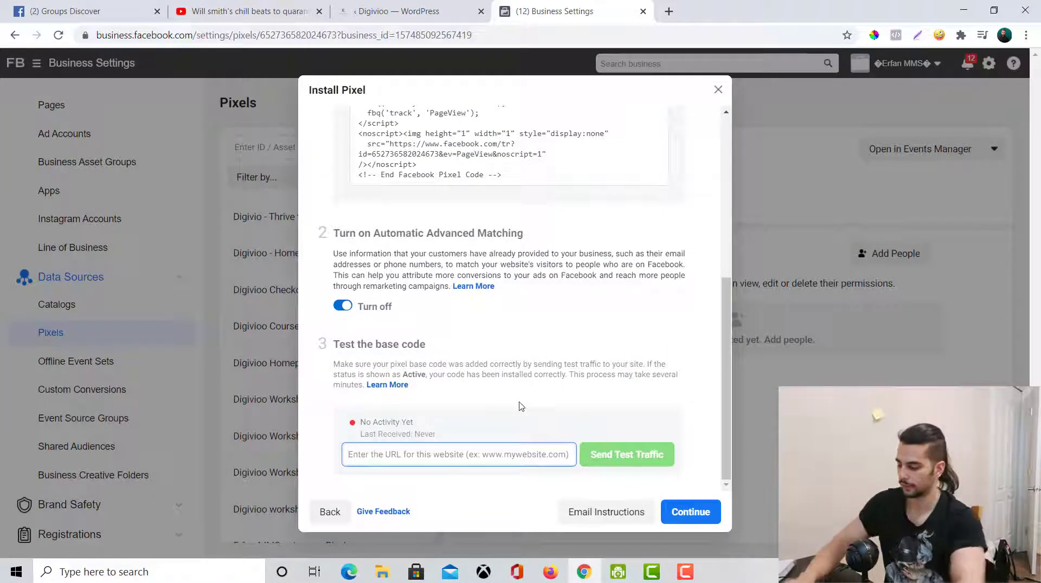
text(wwwo)
key(BackSpace)
key(BackSpace)
key(BackSpace)
key(BackSpace)
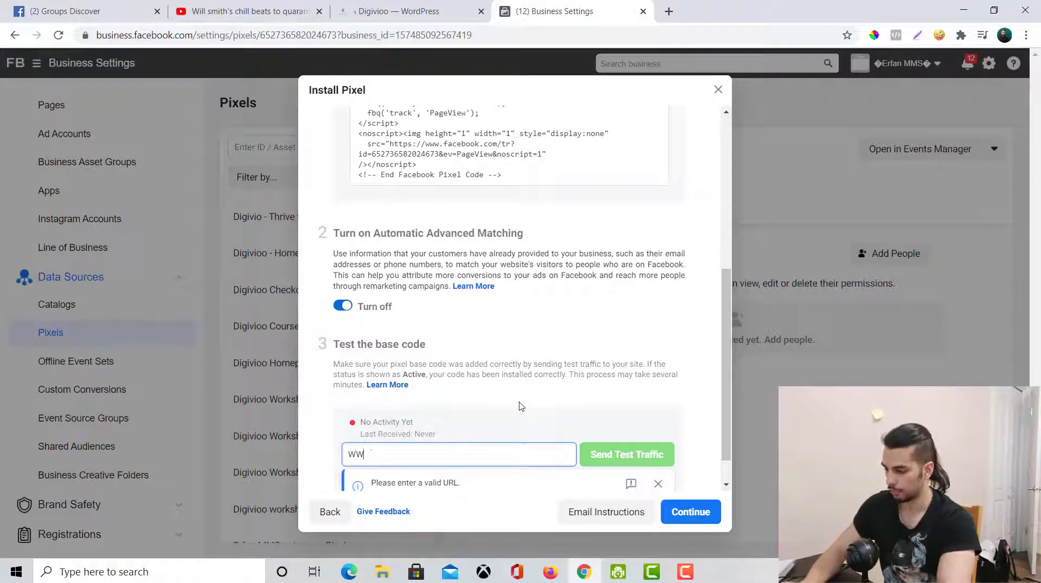
text(www.d)
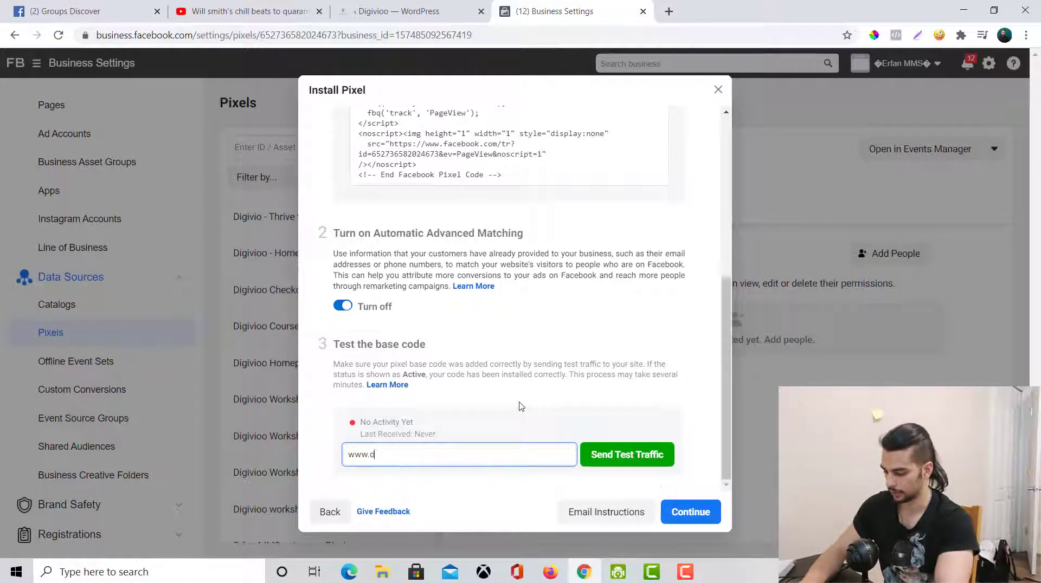
text(igivioo.com)
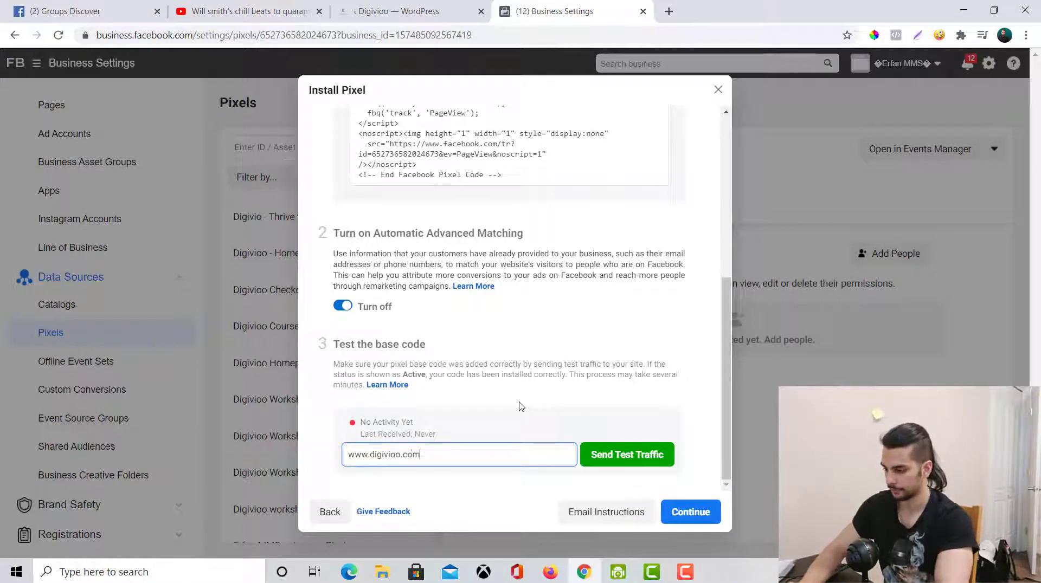
click(600, 455)
click(545, 4)
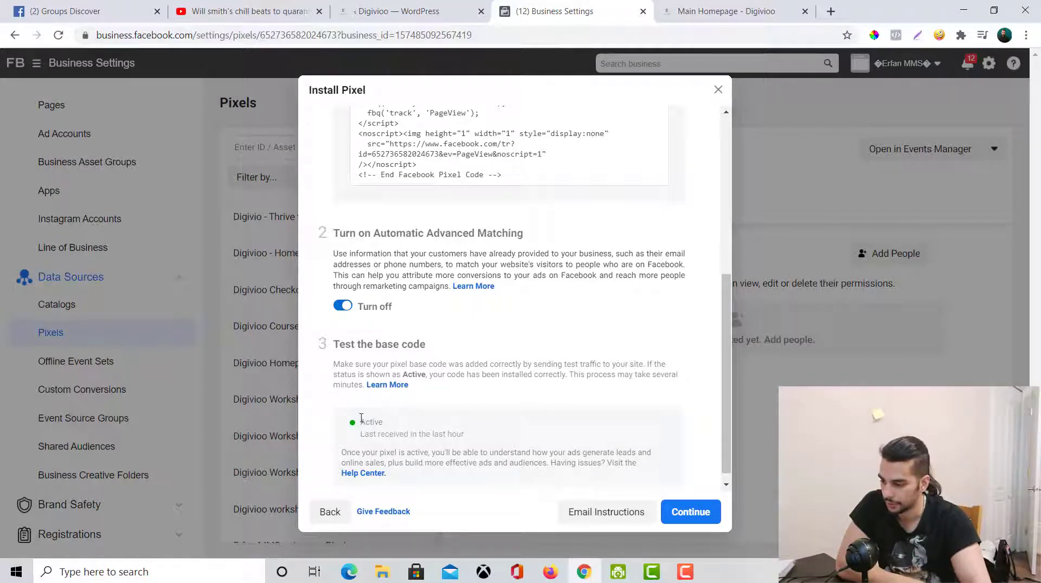
- Continue from the base code installation to event setup and choose Facebook's Event Setup Tool
click(705, 511)
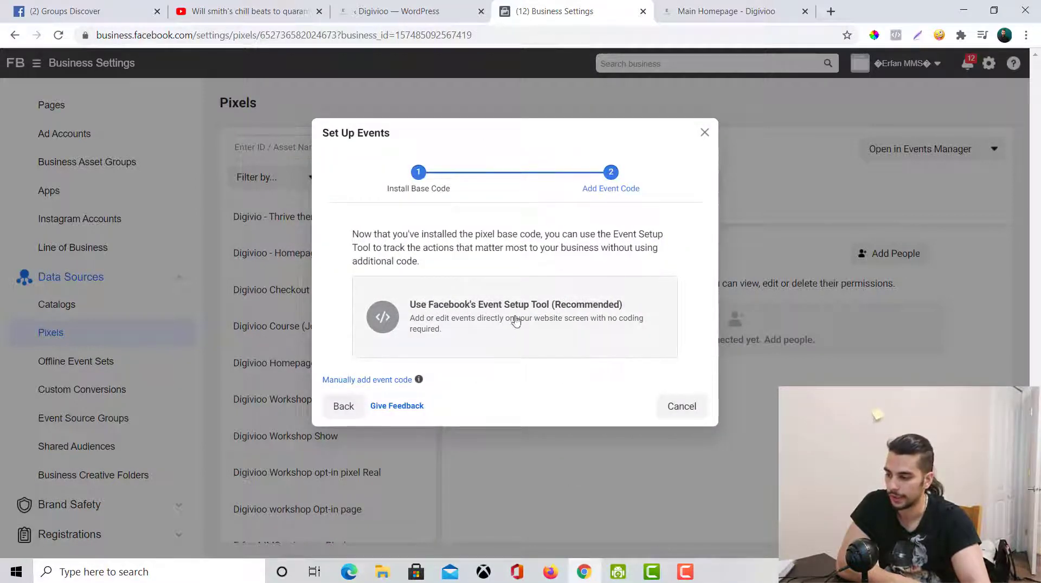
click(645, 304)
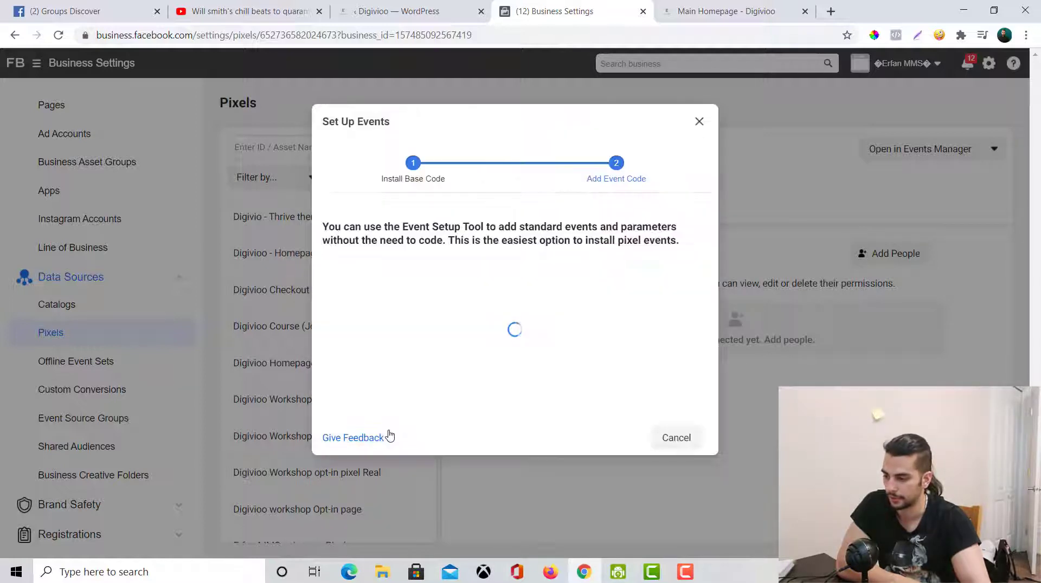
click(445, 327)
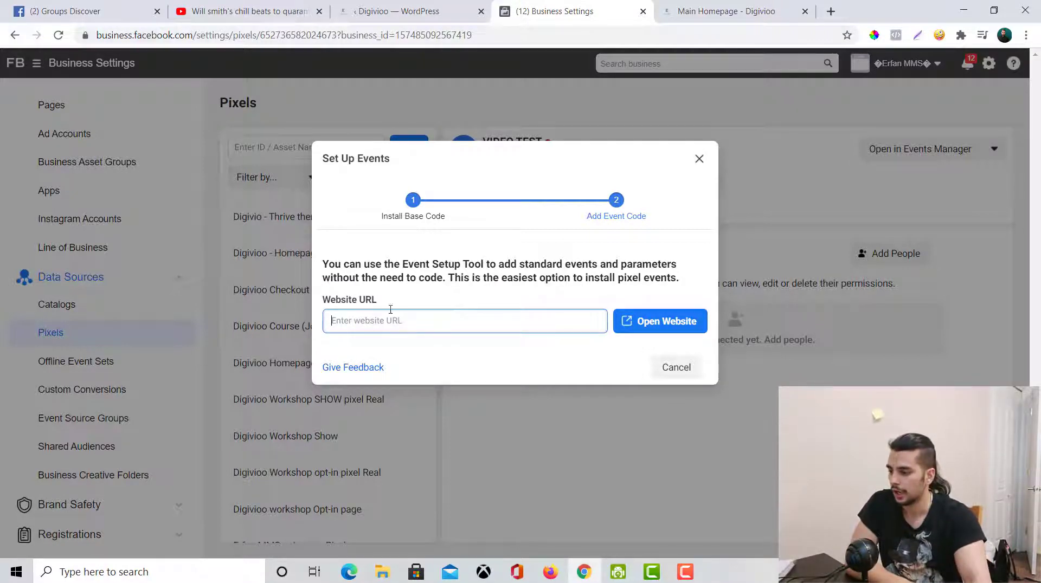
- Copy the view link of the Thrive Comments Review 2020 post from the WordPress posts list
click(413, 16)
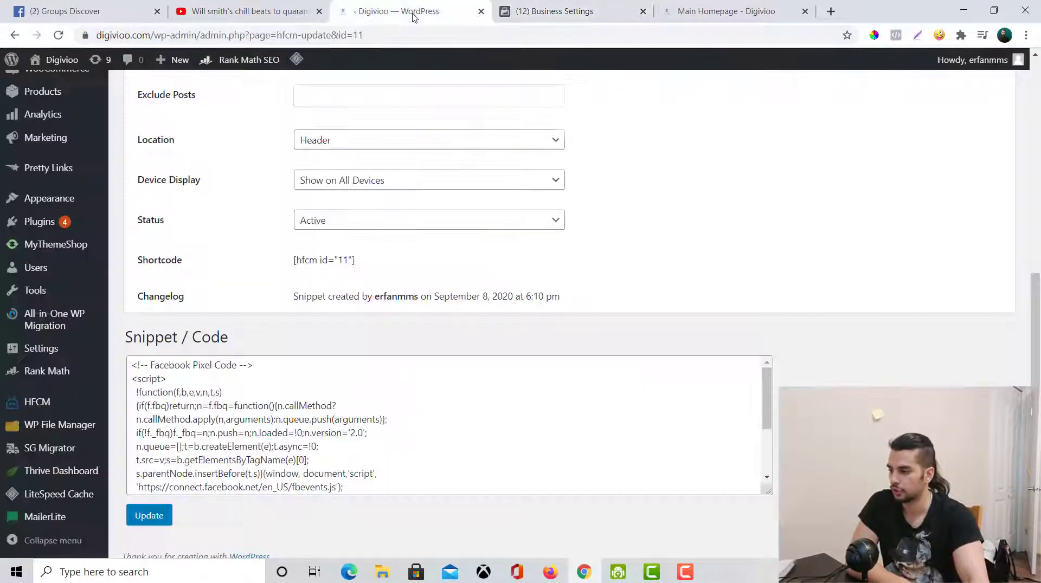
scroll(374, 218, up, 7)
click(36, 121)
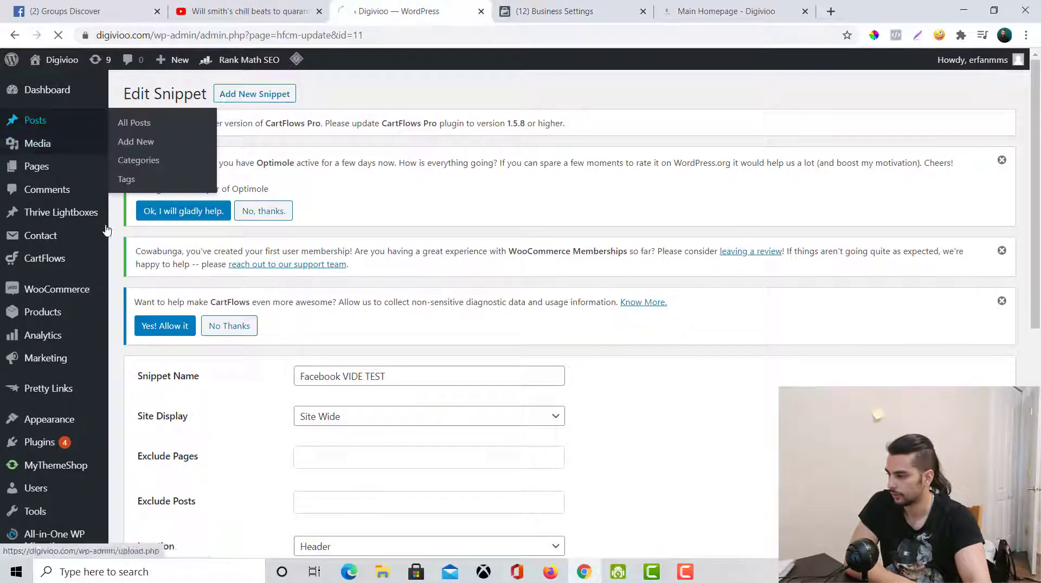
scroll(316, 239, down, 5)
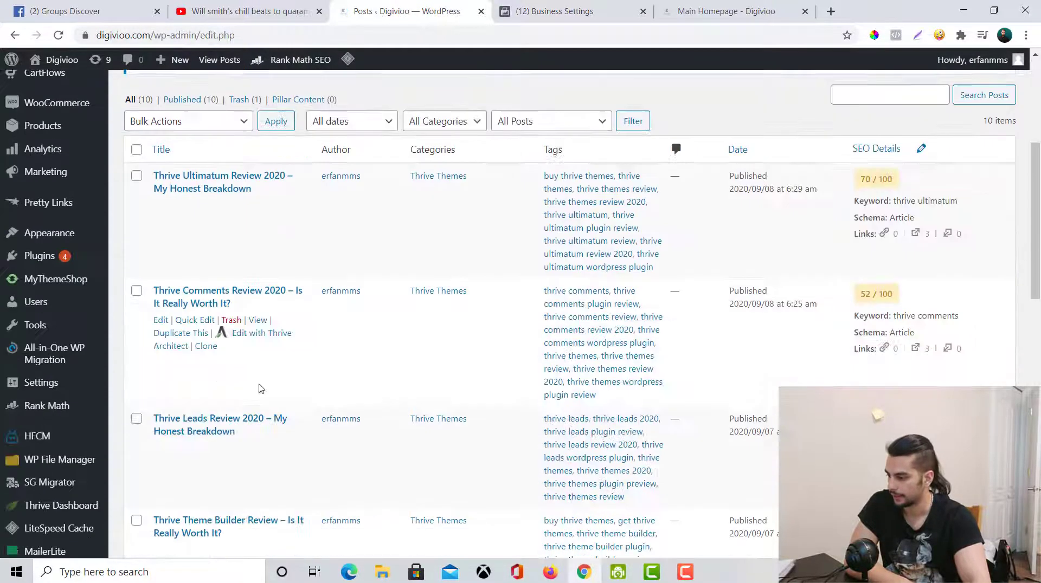
right_click(258, 321)
click(299, 421)
- Paste the copied post link as the website URL in the Set Up Events dialog and open the website
click(727, 11)
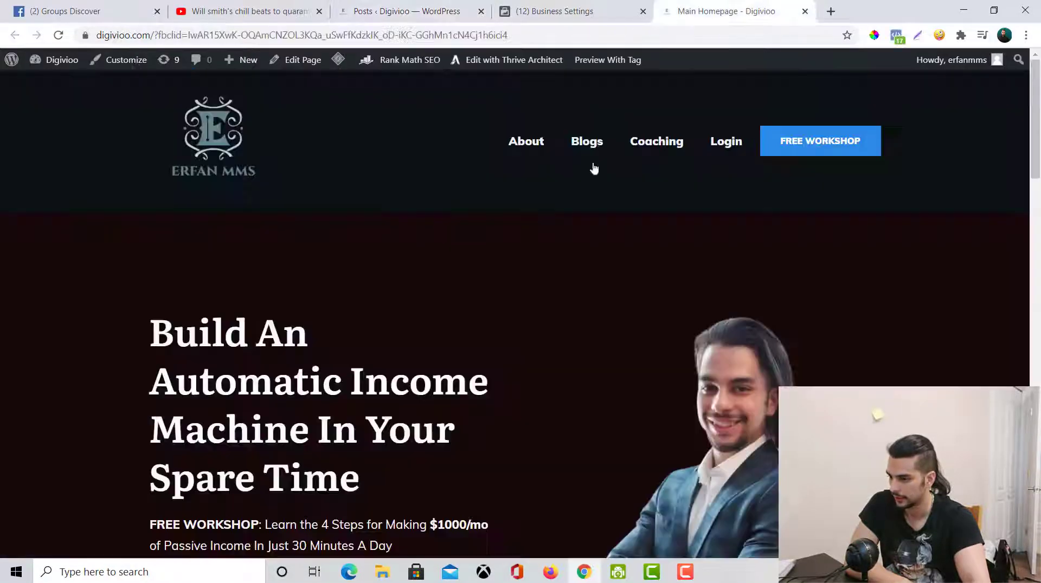
click(564, 11)
right_click(485, 335)
click(510, 432)
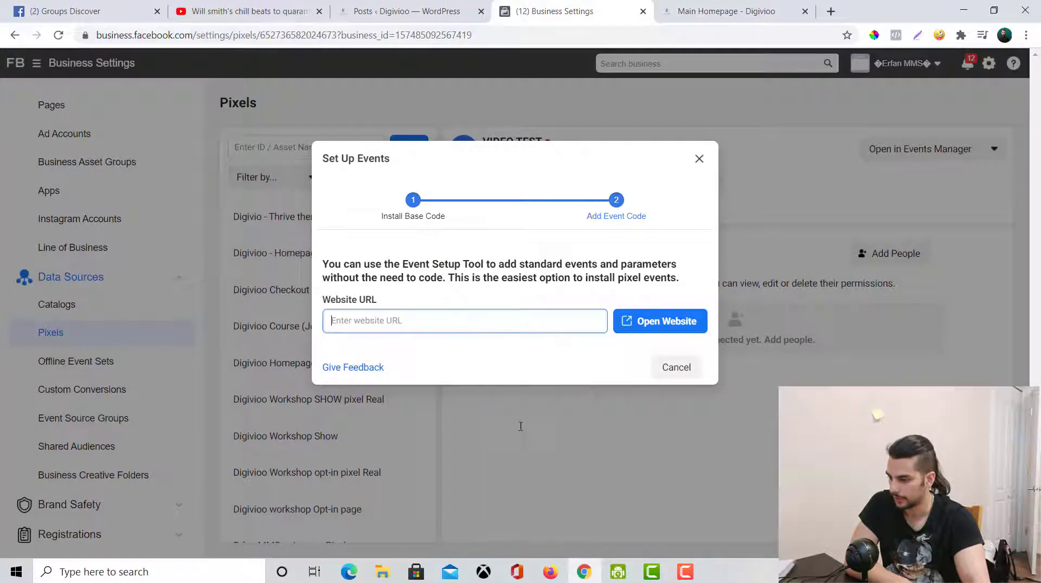
click(616, 322)
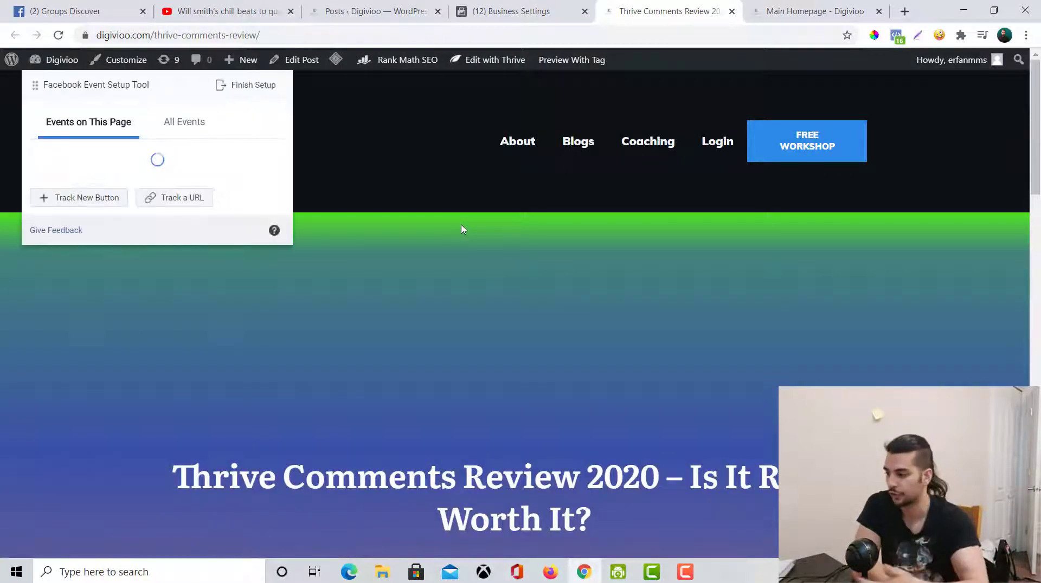
- Check the connected URL in the Set Up Events dialog and look through the Thrive Comments Review page for actions to track
click(496, 8)
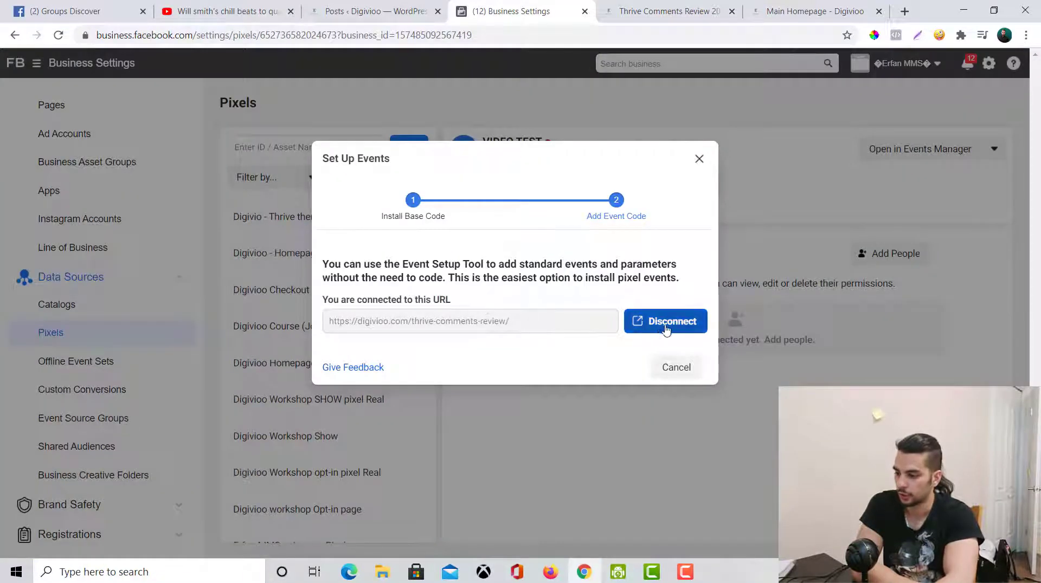
click(677, 321)
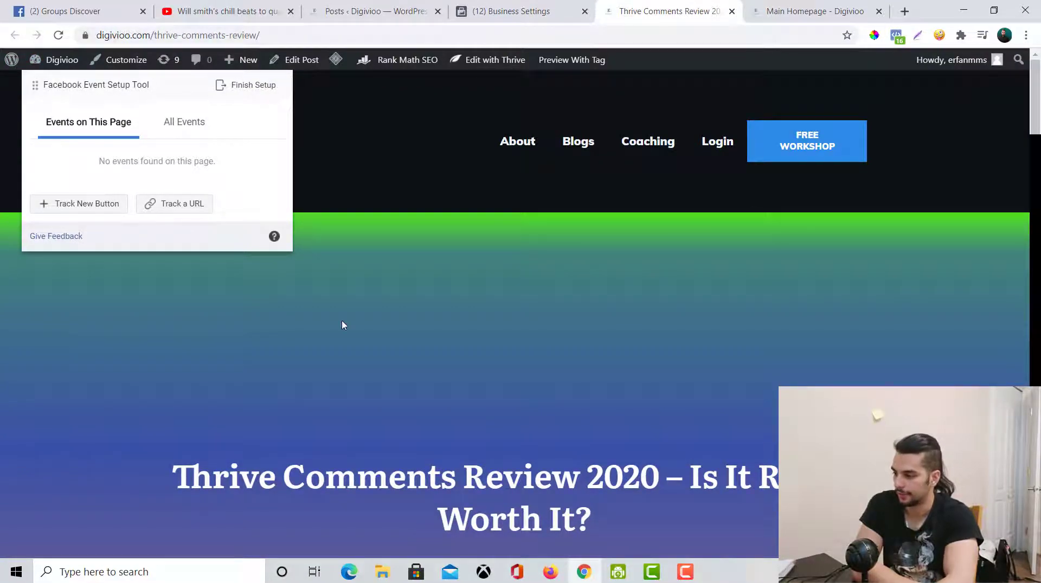
scroll(342, 326, down, 15)
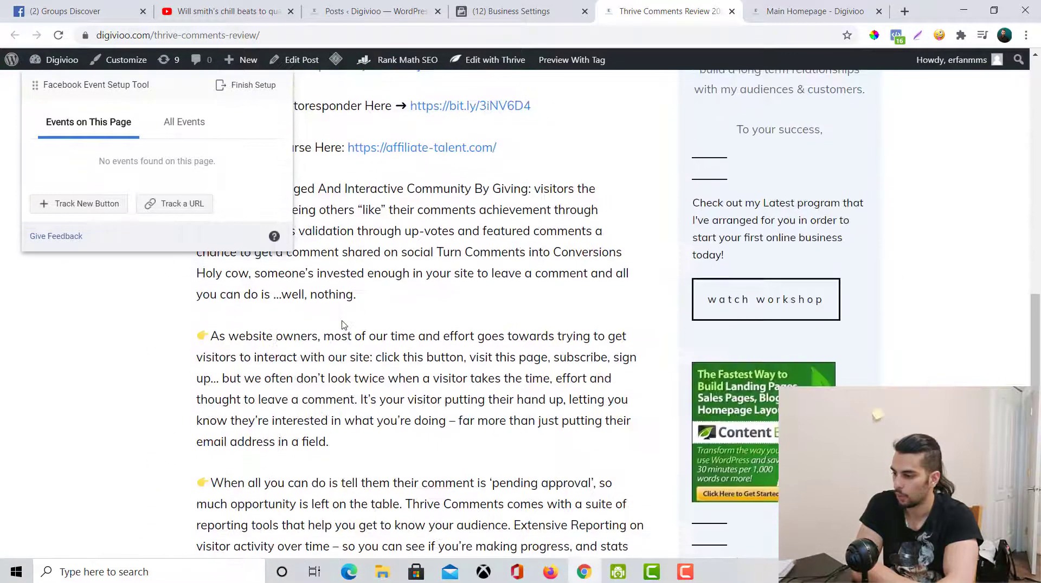
scroll(342, 326, down, 7)
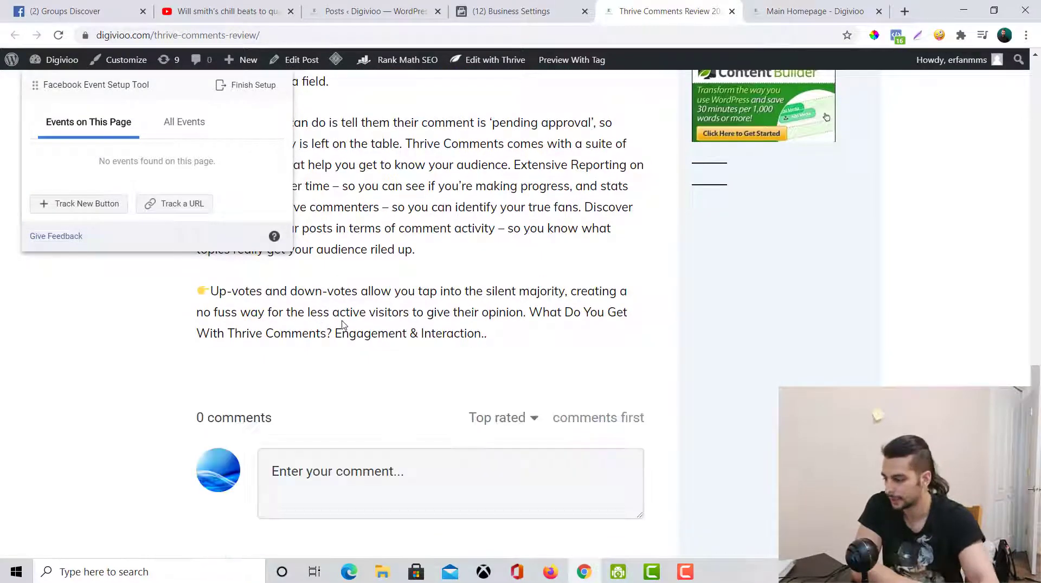
scroll(341, 325, down, 4)
scroll(542, 304, up, 6)
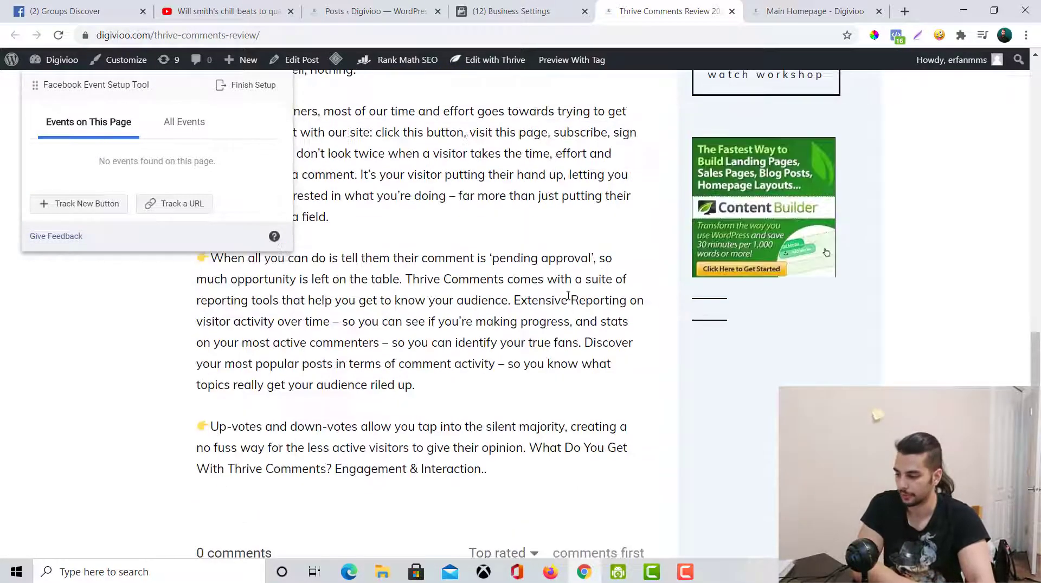
scroll(568, 295, up, 15)
scroll(340, 304, down, 6)
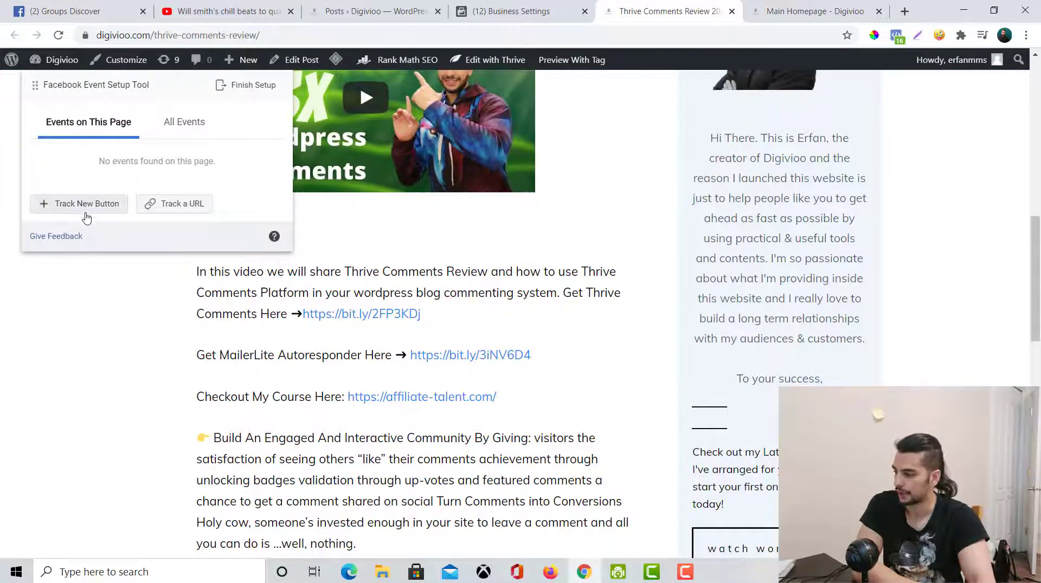
click(179, 210)
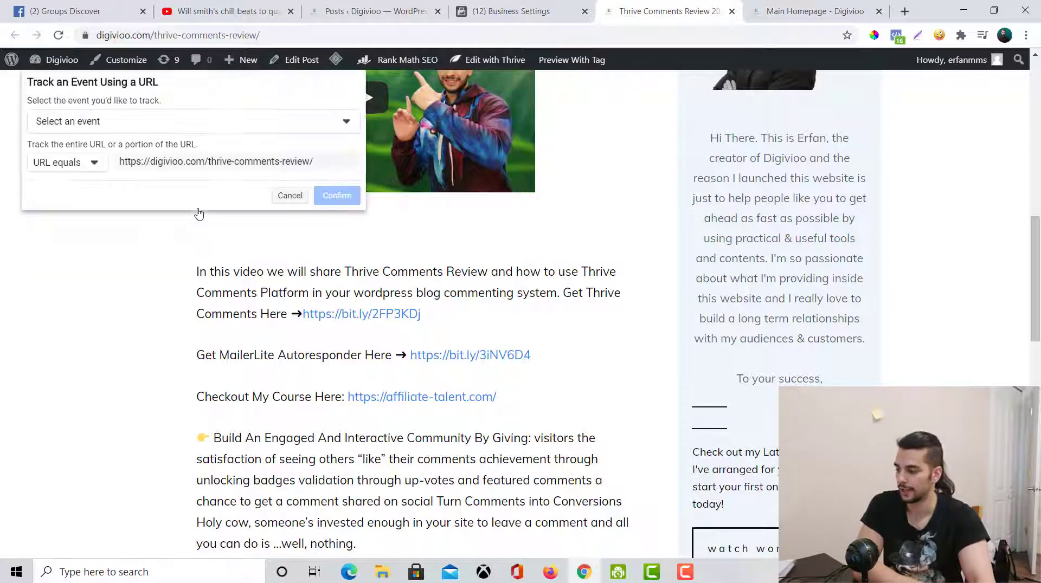
click(98, 123)
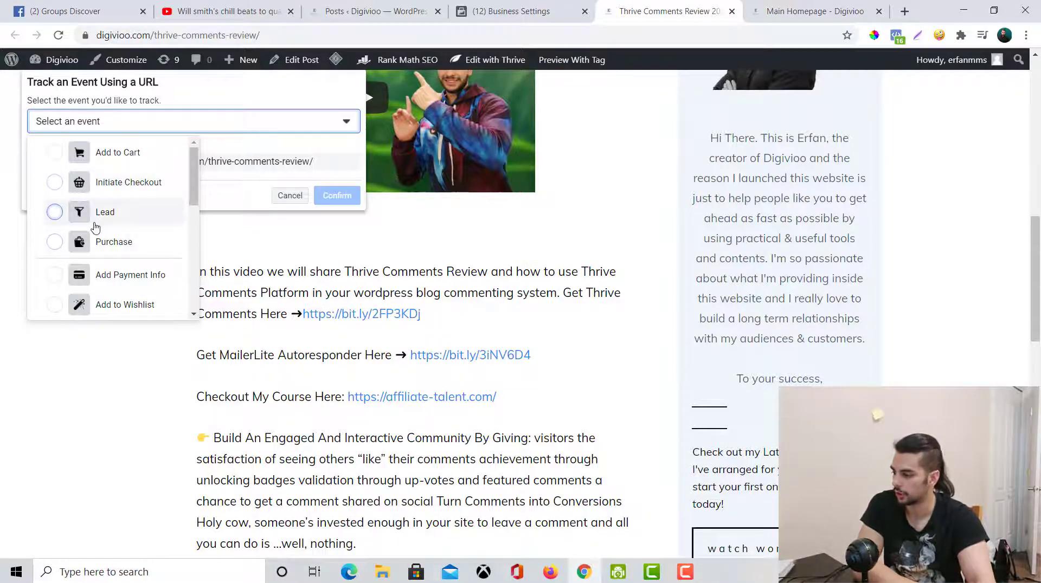
scroll(123, 239, down, 1)
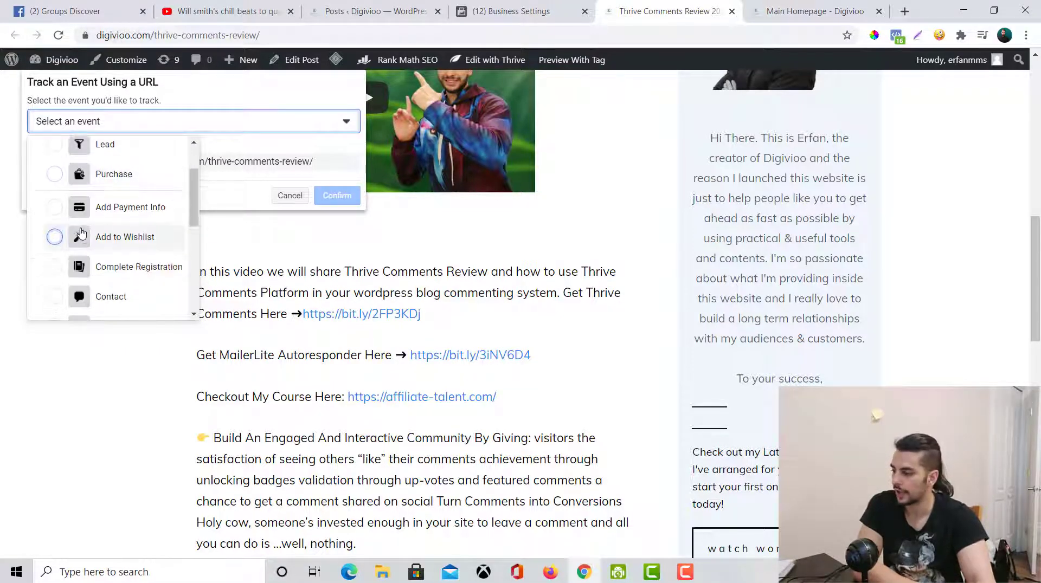
scroll(116, 244, down, 1)
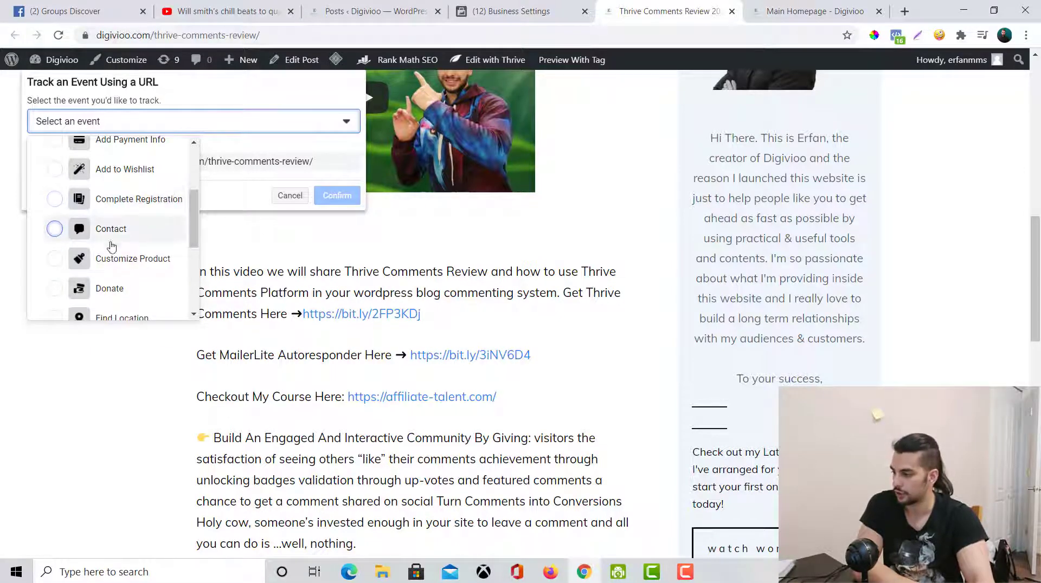
scroll(107, 245, down, 1)
scroll(106, 245, down, 1)
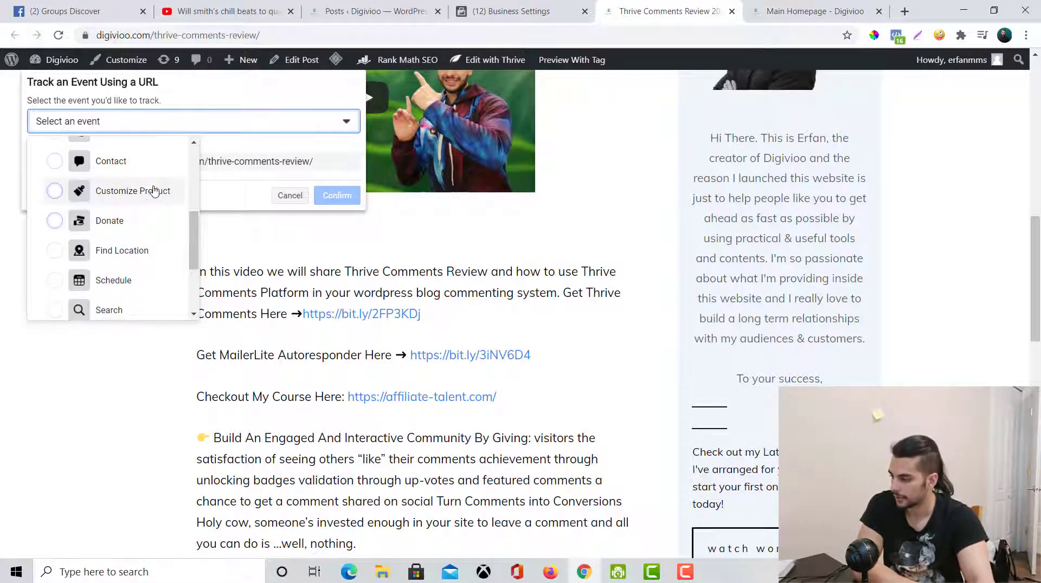
scroll(142, 234, down, 1)
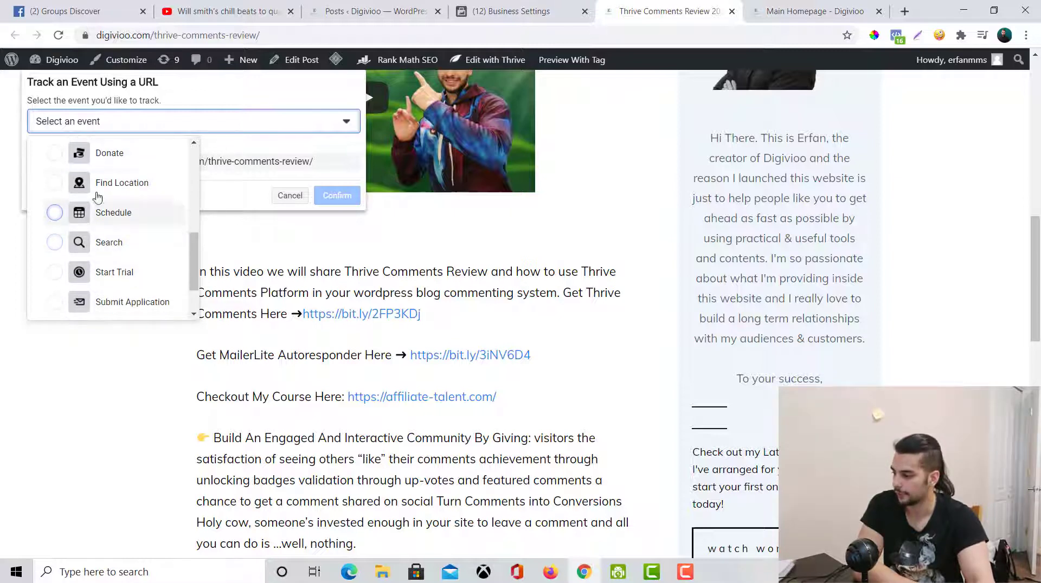
scroll(157, 233, down, 1)
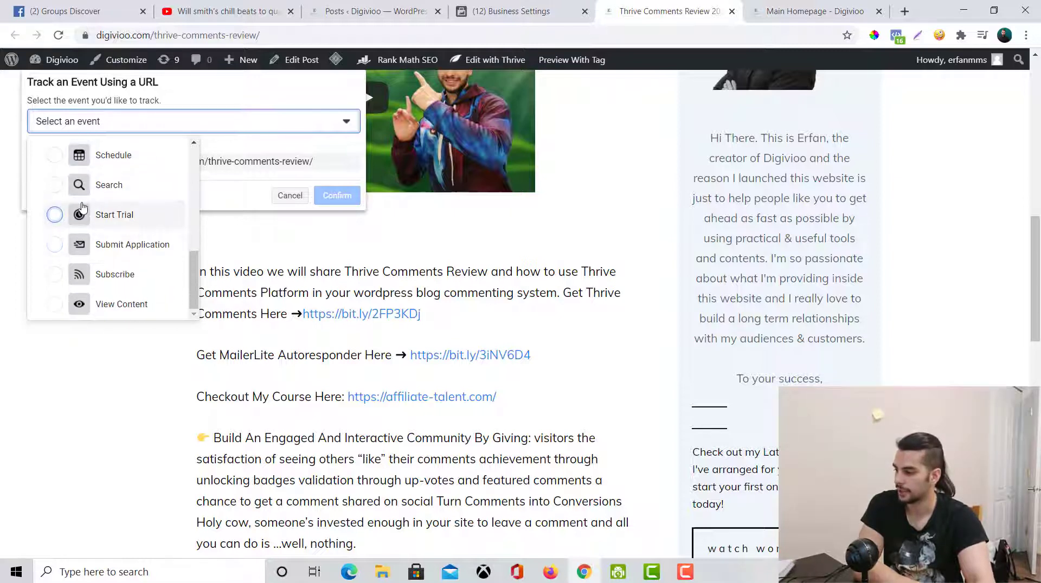
scroll(146, 239, down, 1)
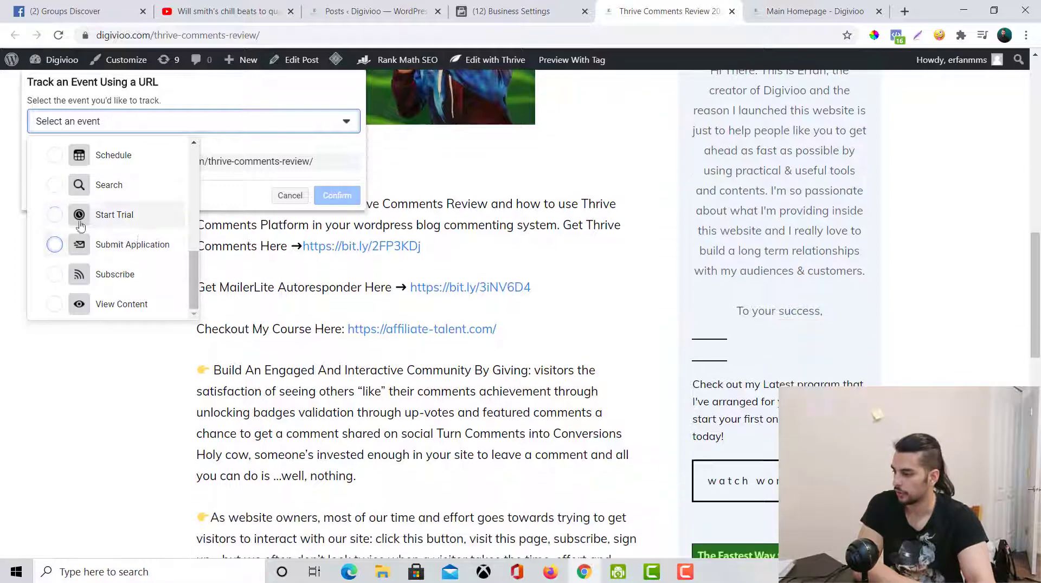
click(116, 306)
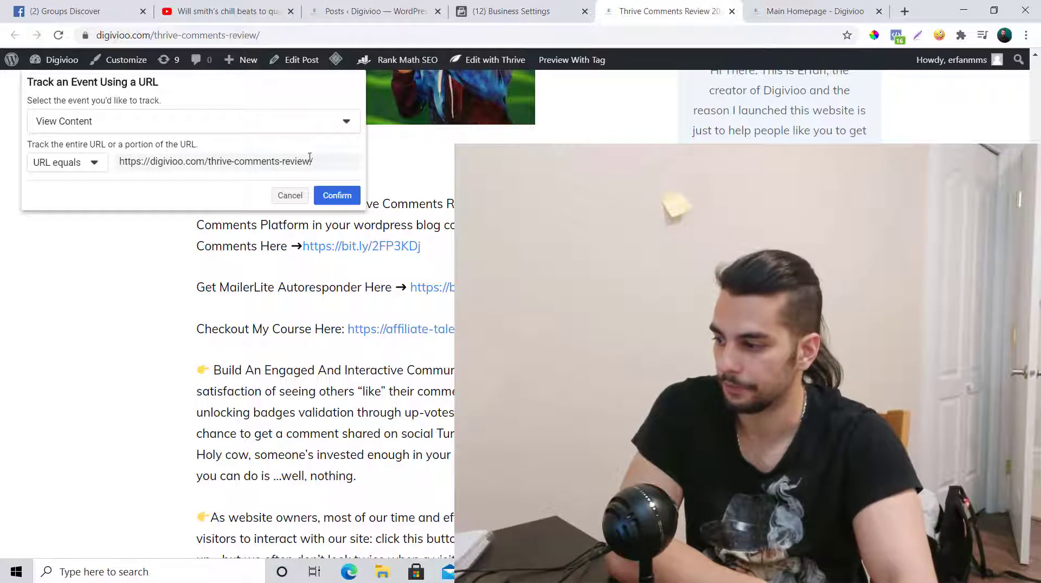
click(324, 196)
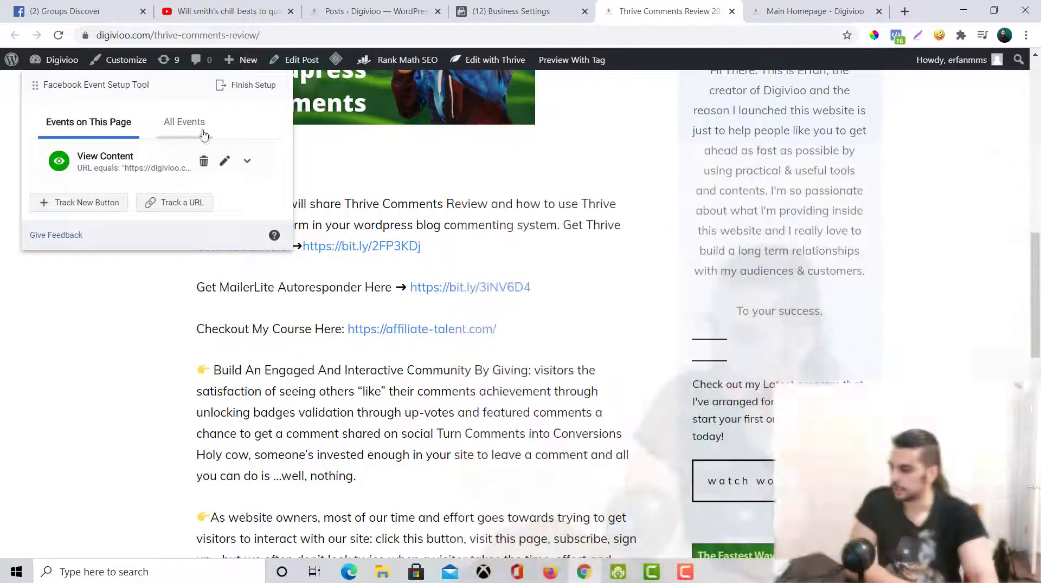
click(72, 205)
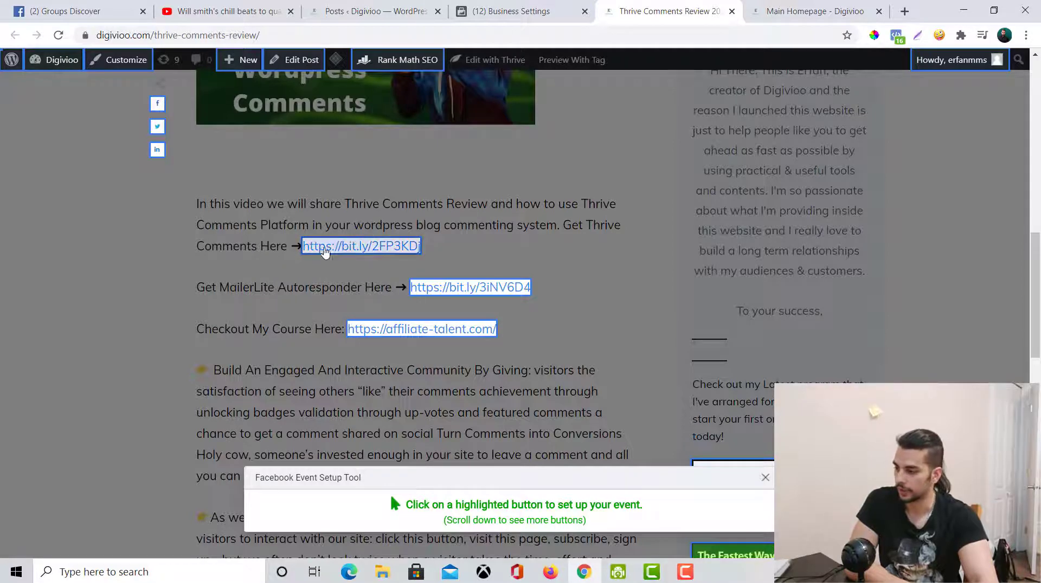
scroll(476, 240, down, 5)
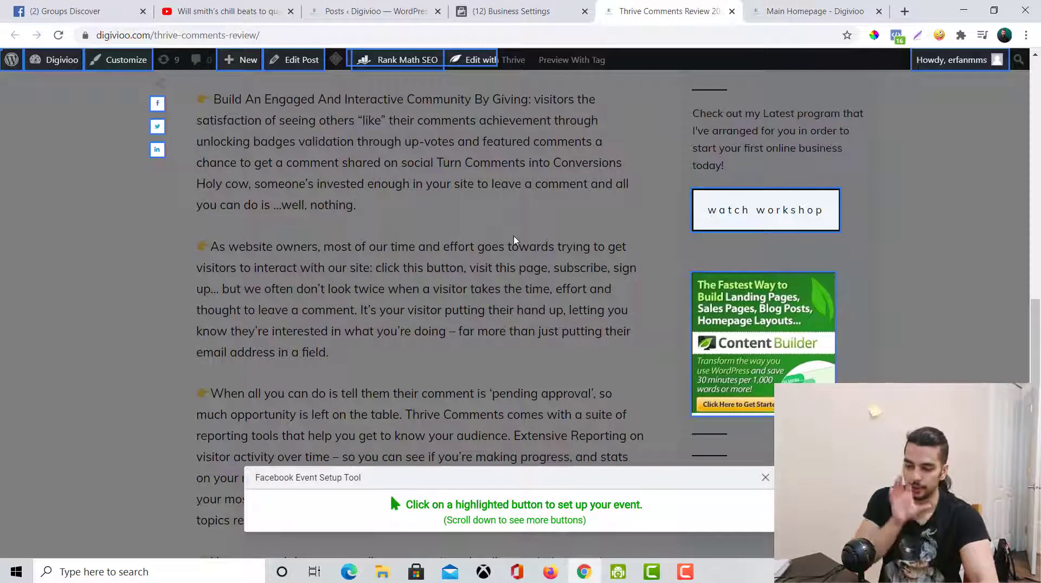
scroll(500, 246, down, 10)
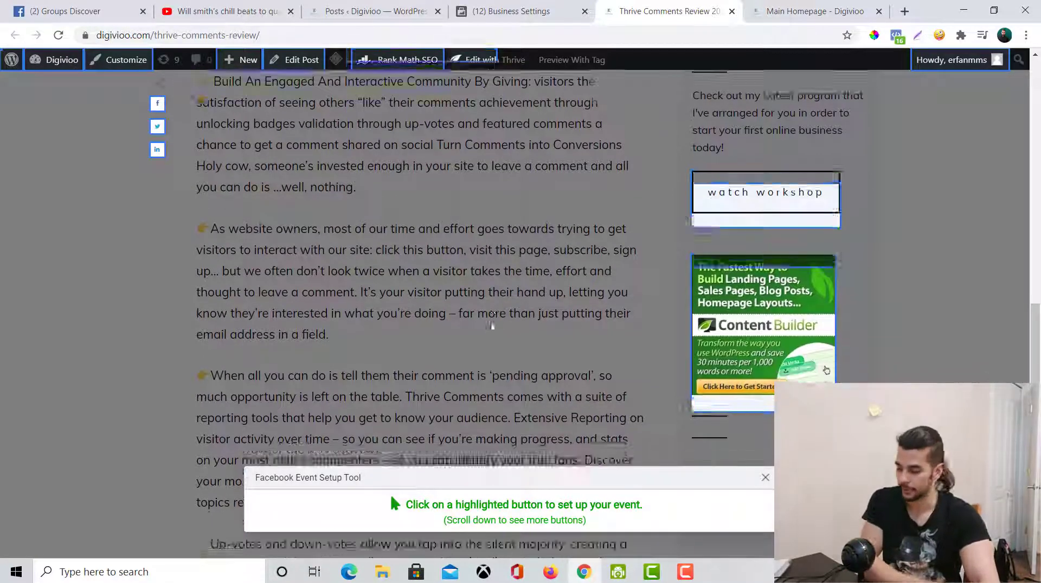
scroll(454, 369, up, 15)
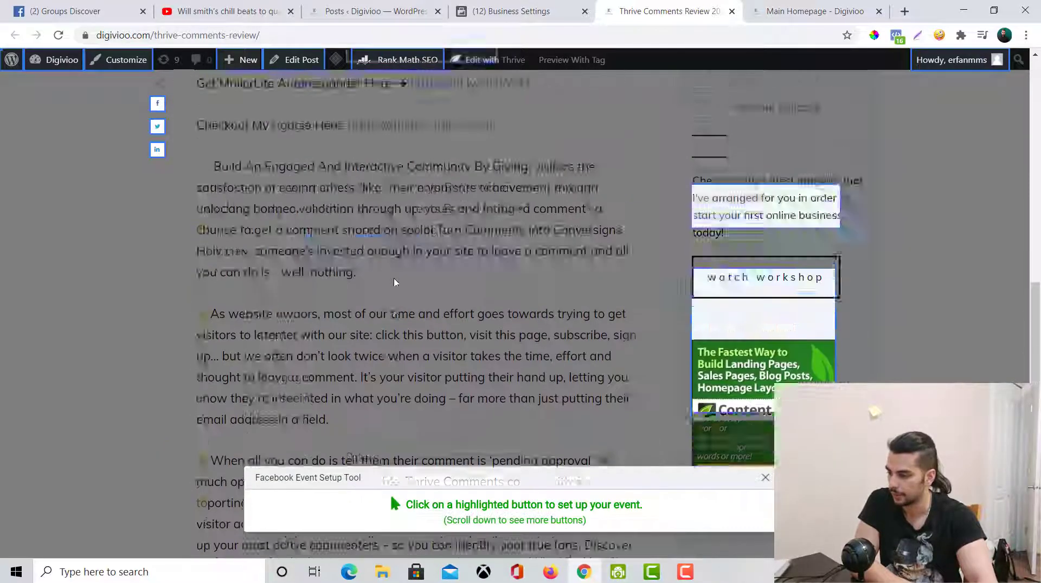
scroll(388, 197, down, 2)
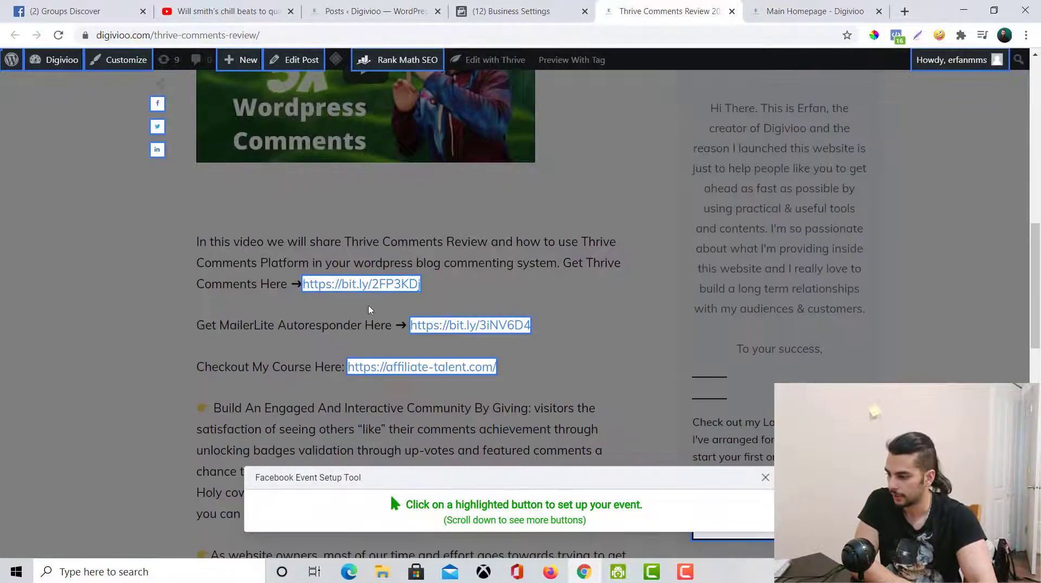
click(376, 288)
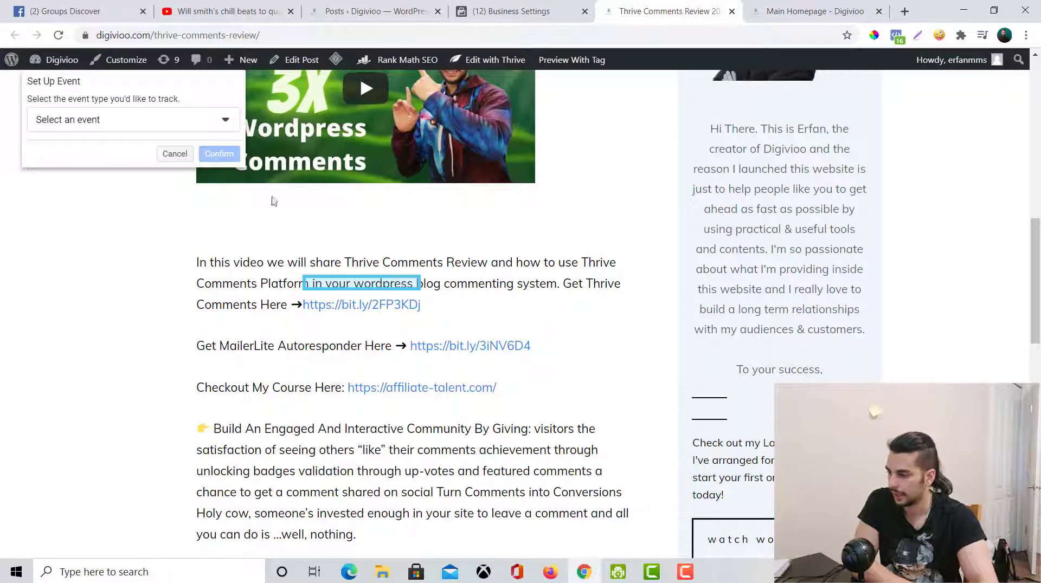
click(54, 129)
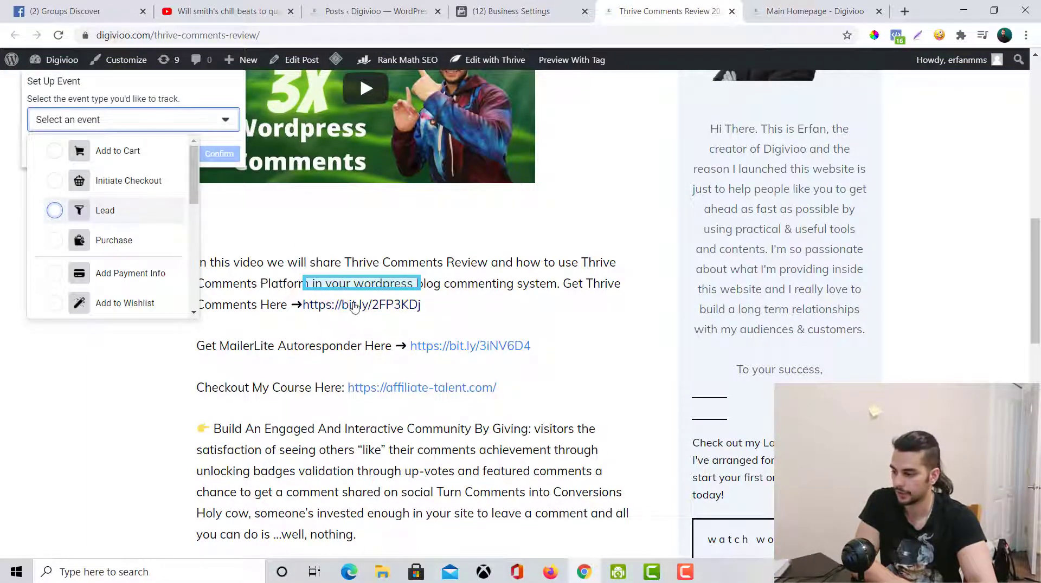
click(207, 125)
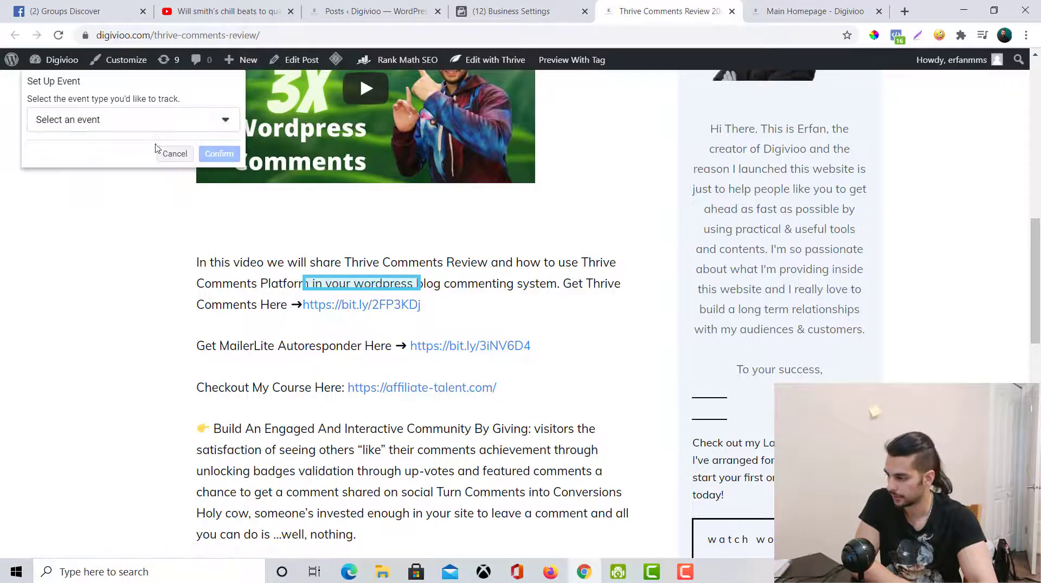
click(175, 159)
click(76, 202)
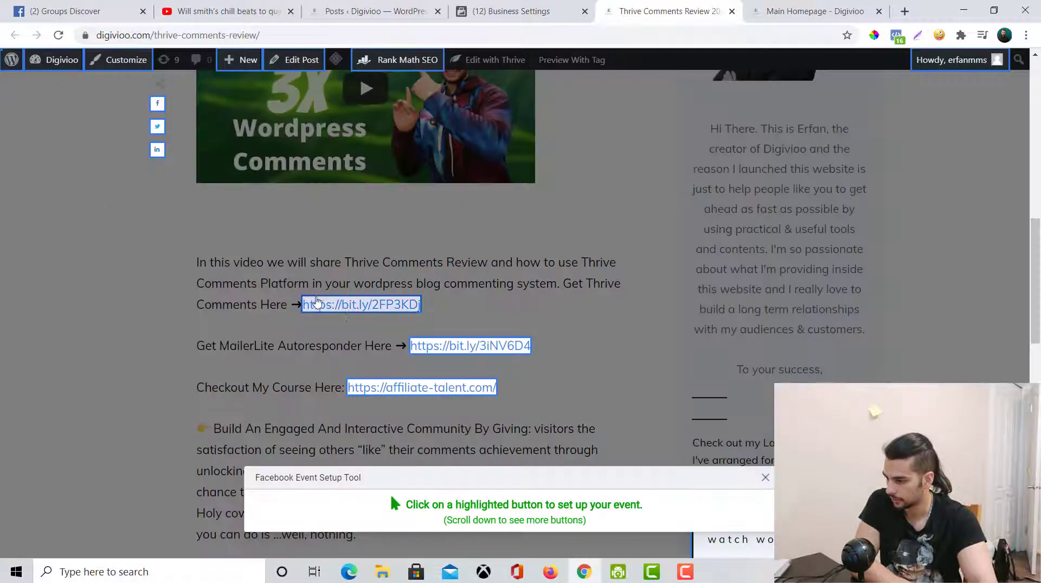
click(348, 314)
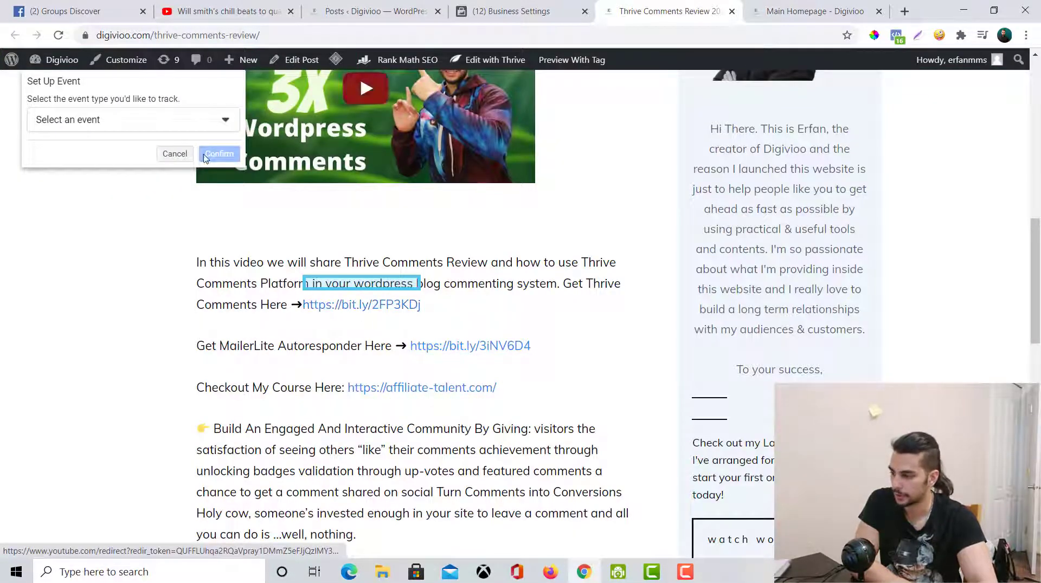
click(225, 120)
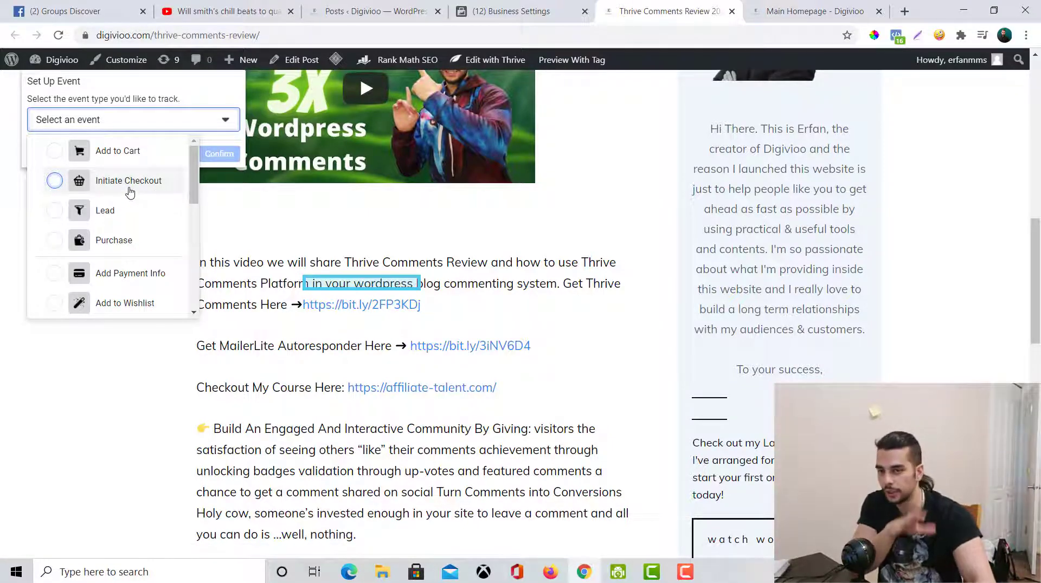
click(105, 210)
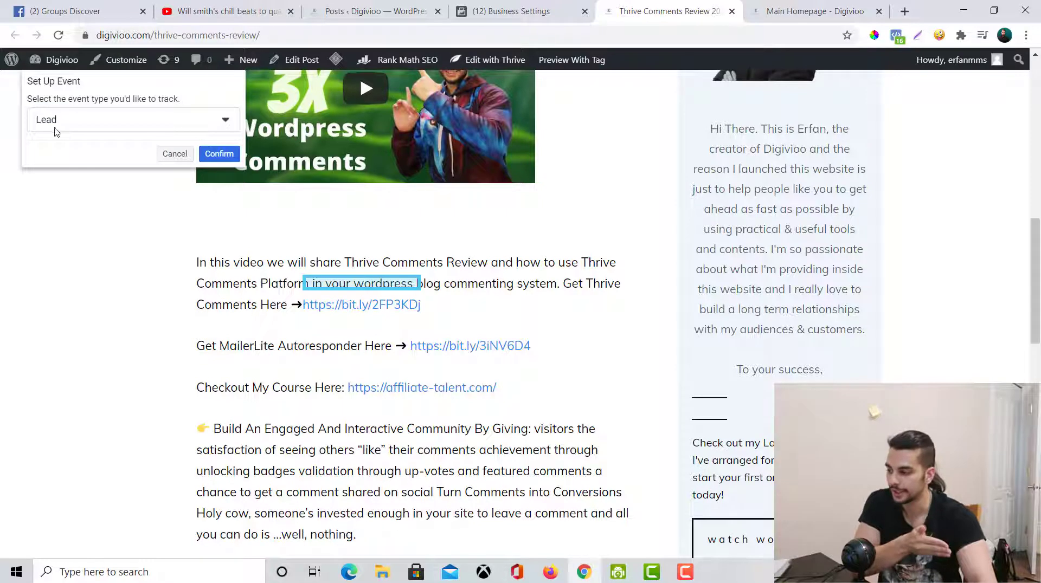
click(219, 154)
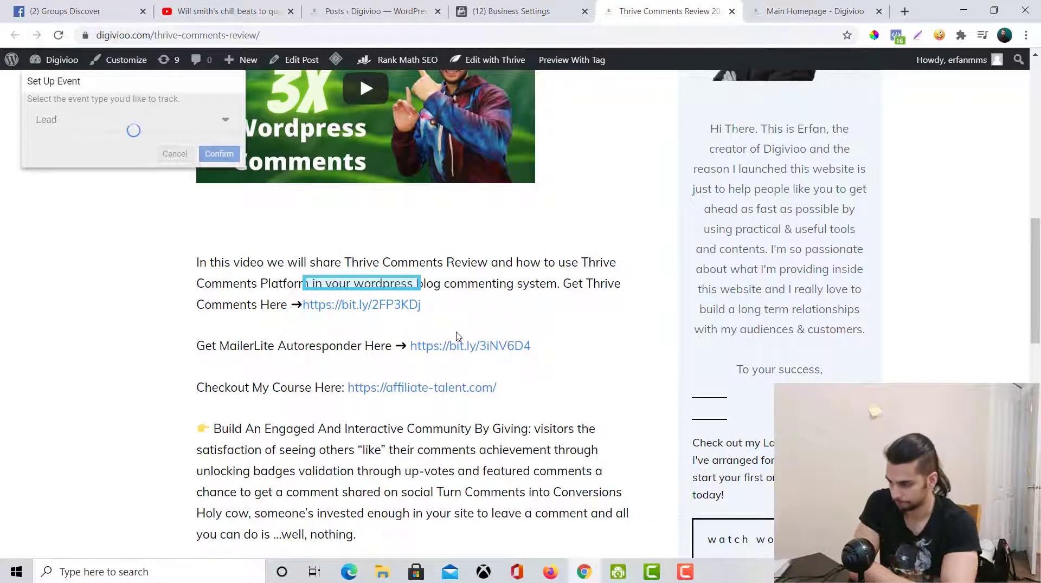
scroll(457, 336, down, 1)
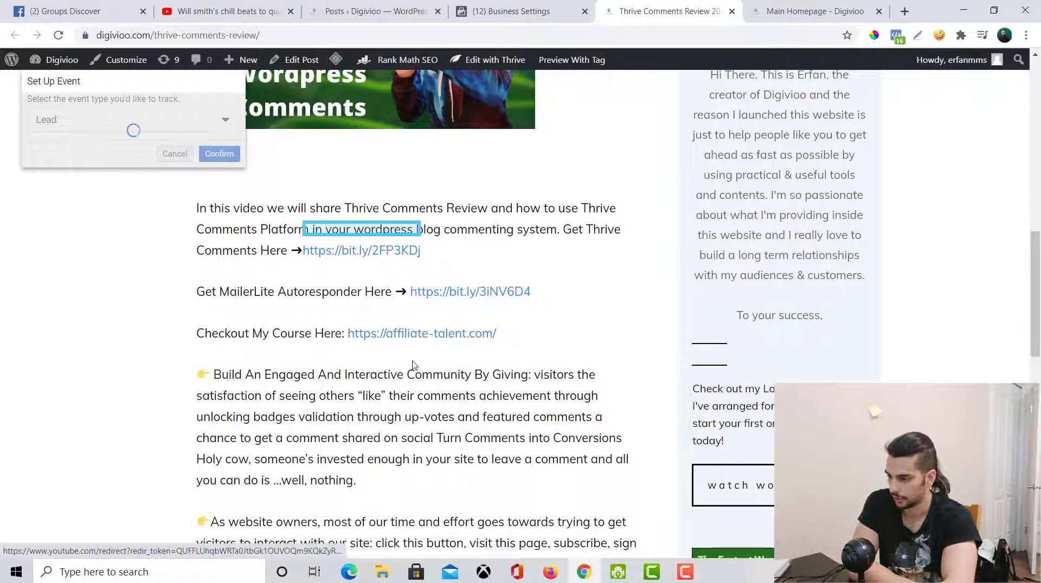
scroll(412, 364, down, 6)
scroll(412, 364, up, 5)
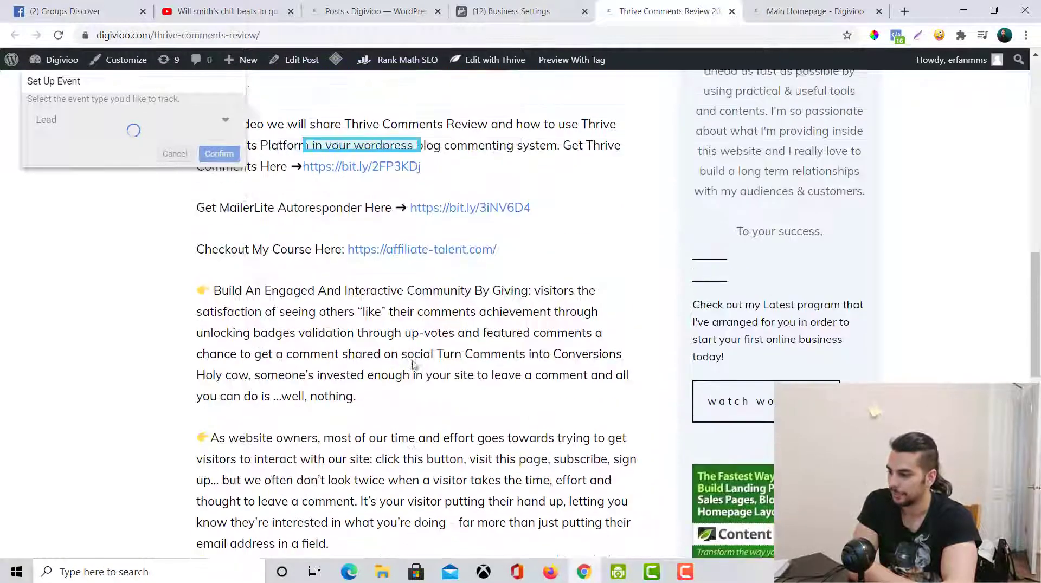
scroll(412, 365, up, 1)
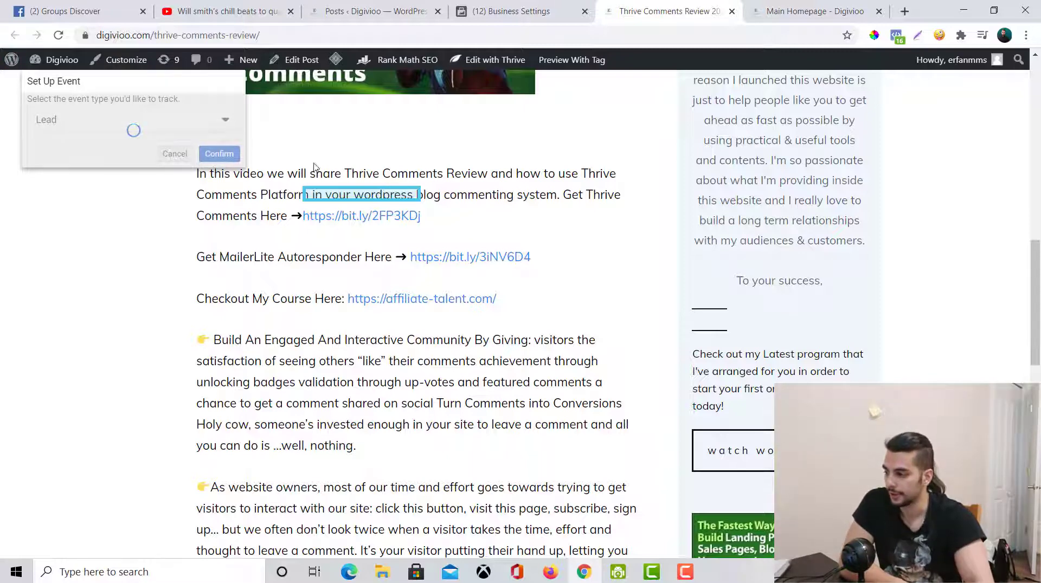
scroll(766, 300, down, 3)
scroll(766, 299, down, 1)
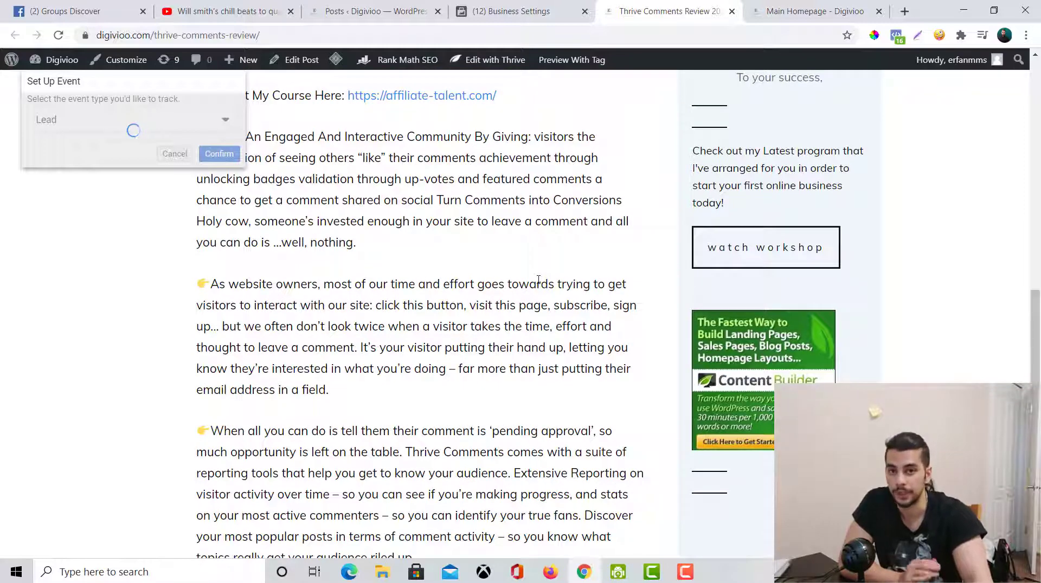
scroll(449, 201, down, 1)
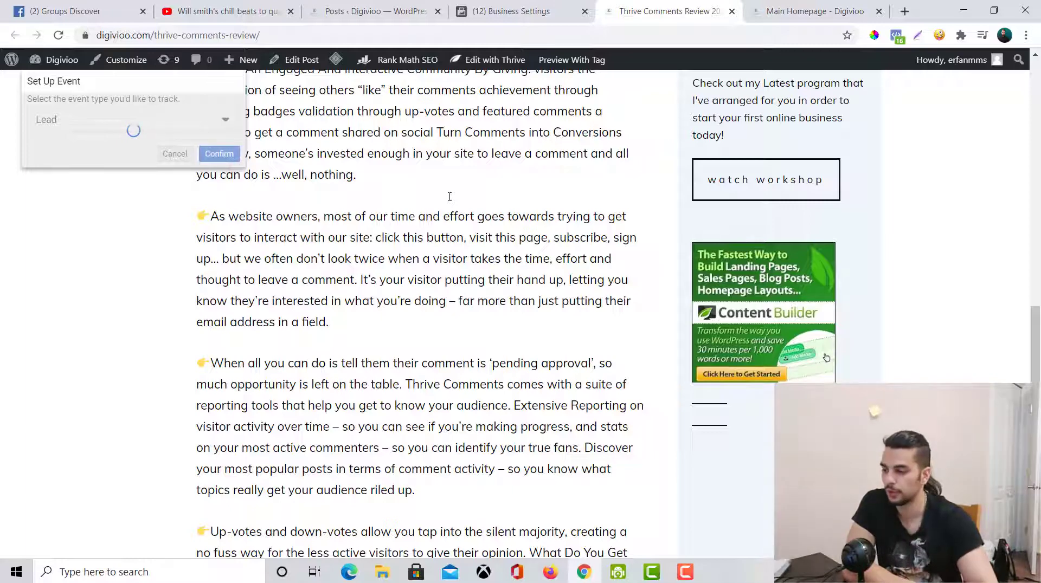
scroll(449, 196, up, 15)
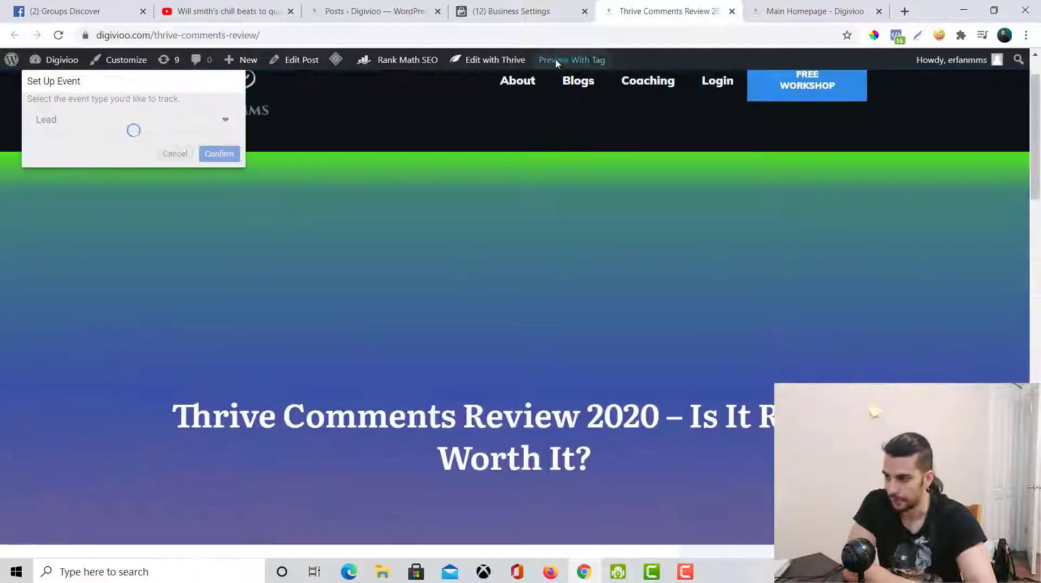
- Review the Set Up Events dialog and the HFCM snippet options in the WordPress admin, and return to the Thrive Comments Review page
click(531, 6)
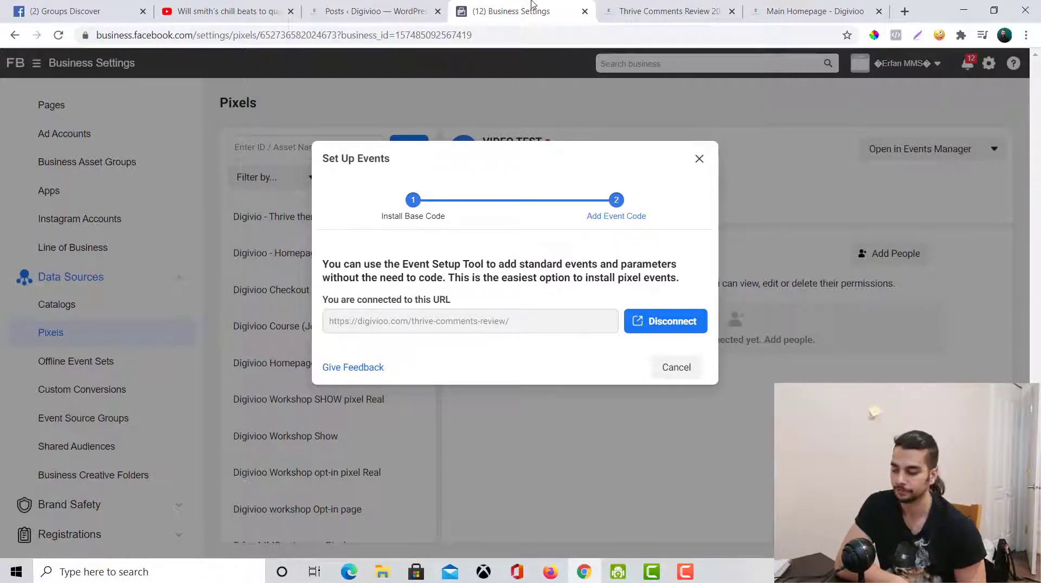
click(328, 8)
scroll(25, 276, down, 3)
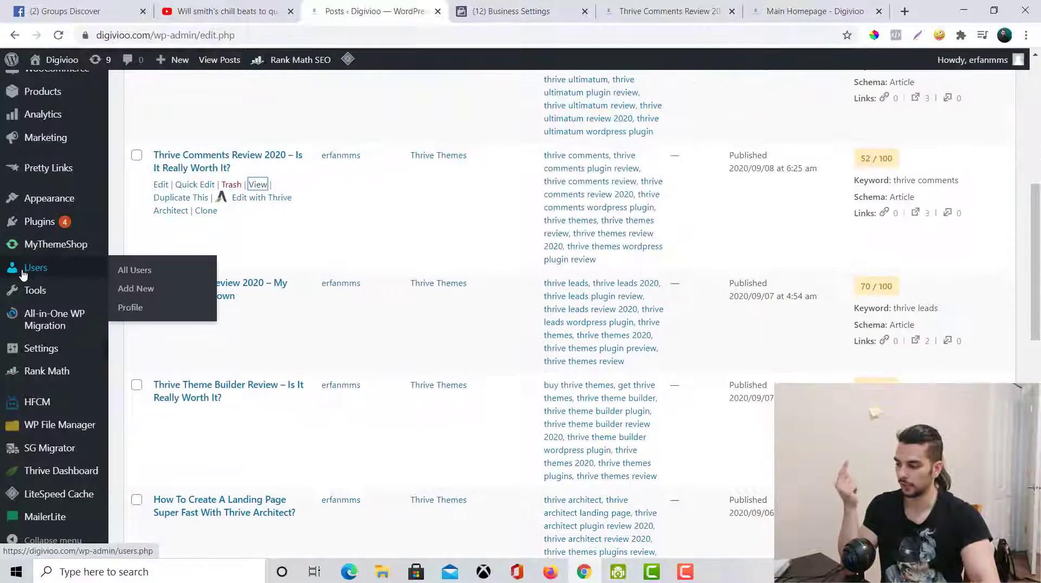
mouse_move(38, 406)
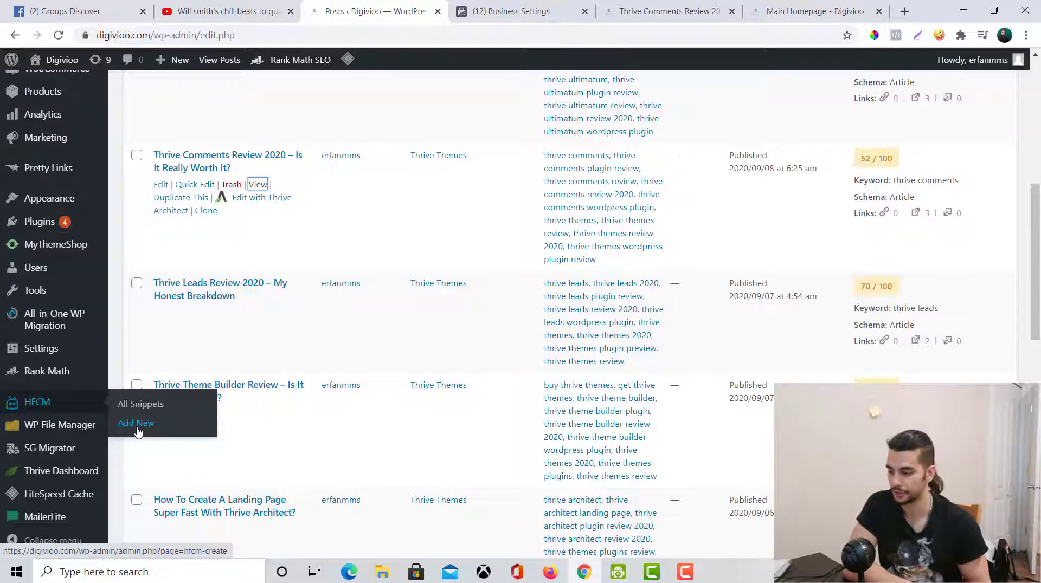
scroll(515, 152, up, 5)
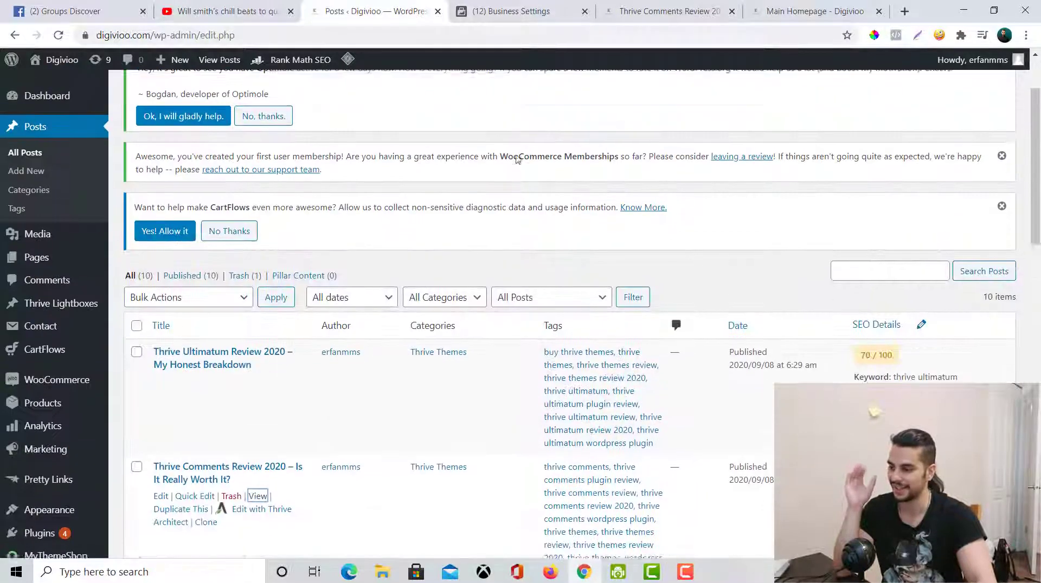
click(511, 12)
click(670, 12)
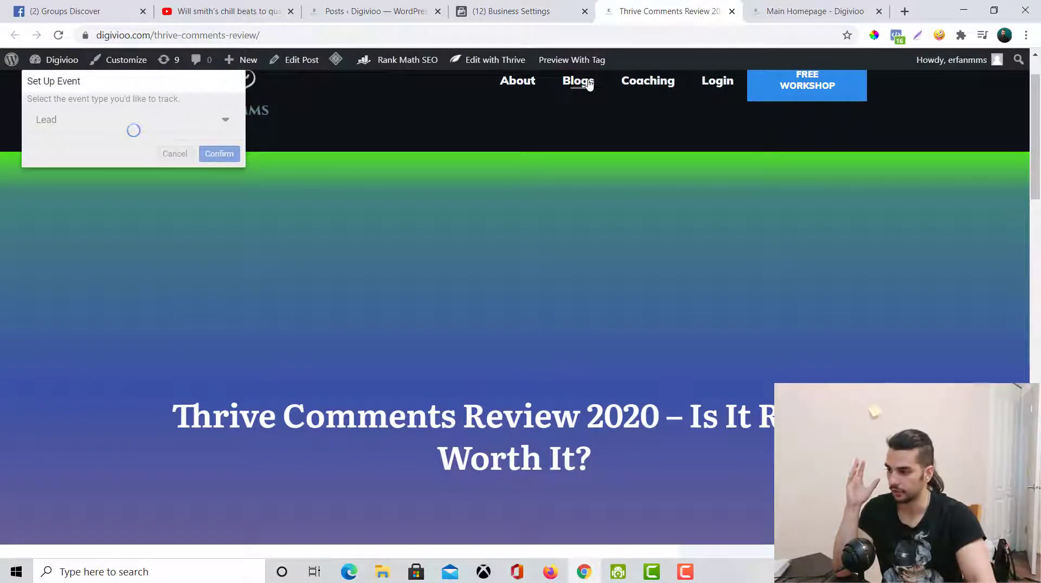
scroll(46, 132, down, 12)
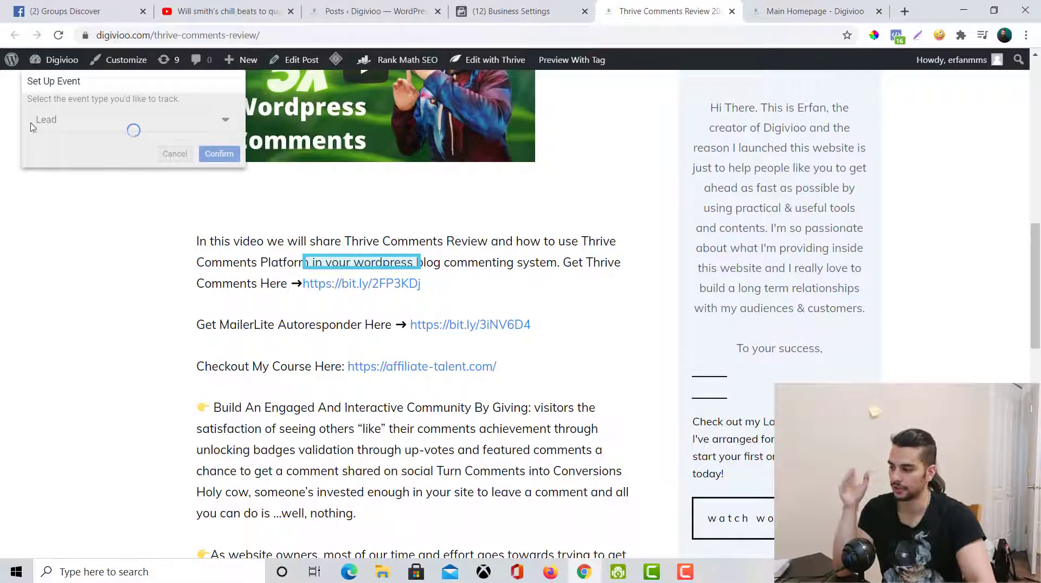
scroll(537, 374, down, 9)
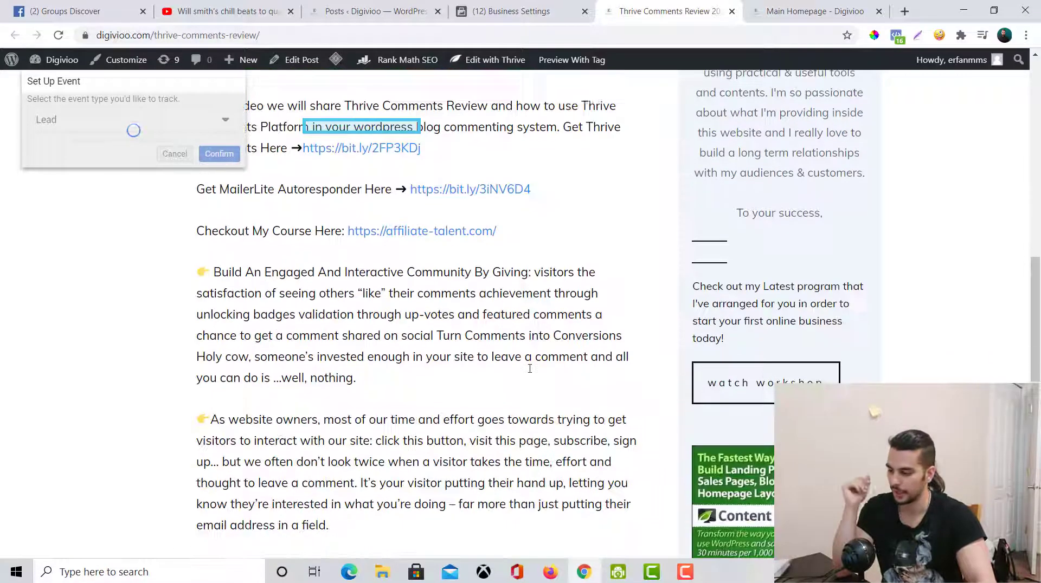
scroll(125, 276, up, 8)
scroll(412, 303, down, 3)
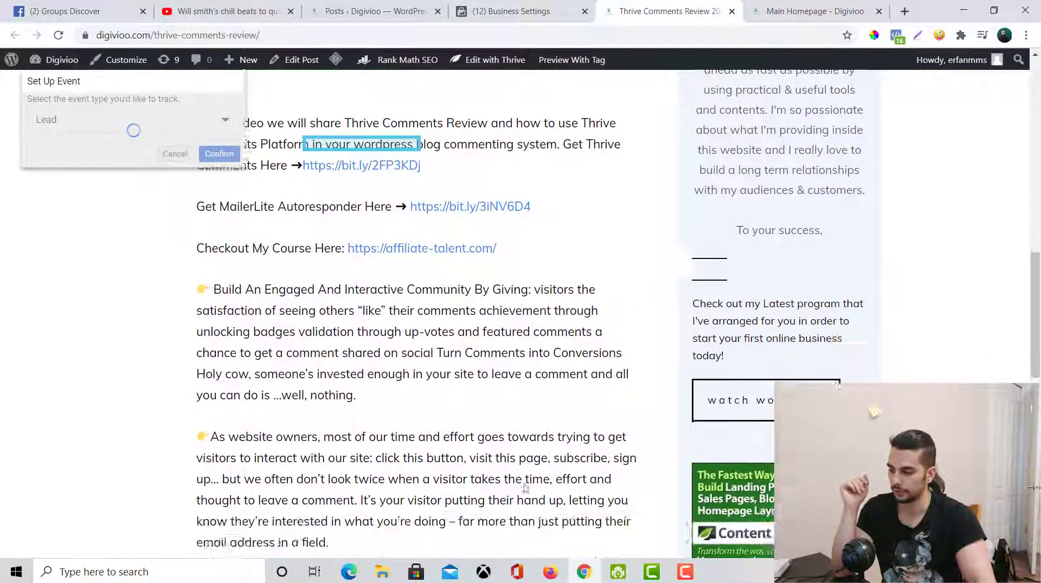
scroll(535, 326, down, 5)
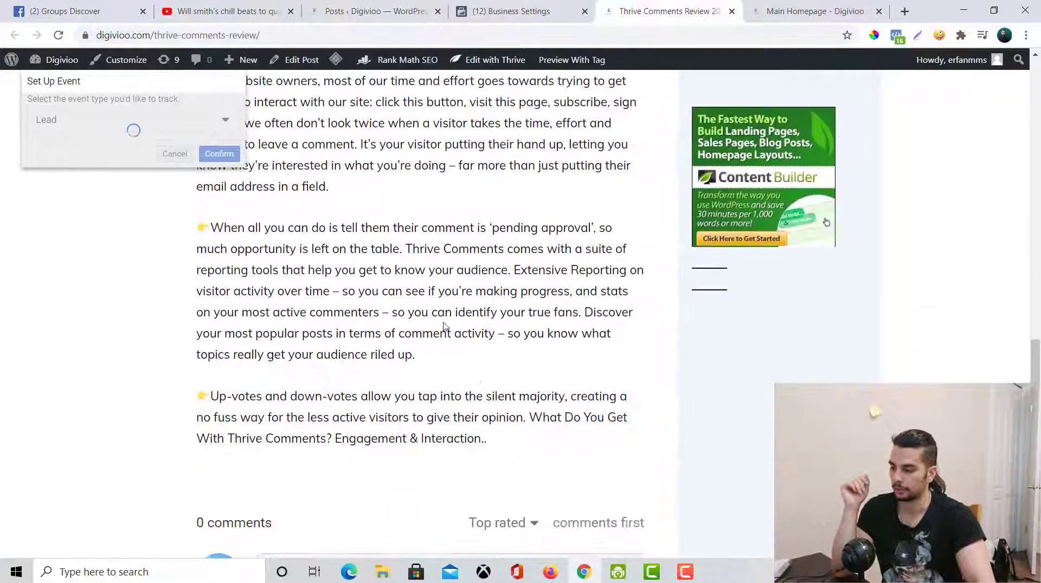
scroll(445, 328, up, 4)
scroll(474, 325, up, 12)
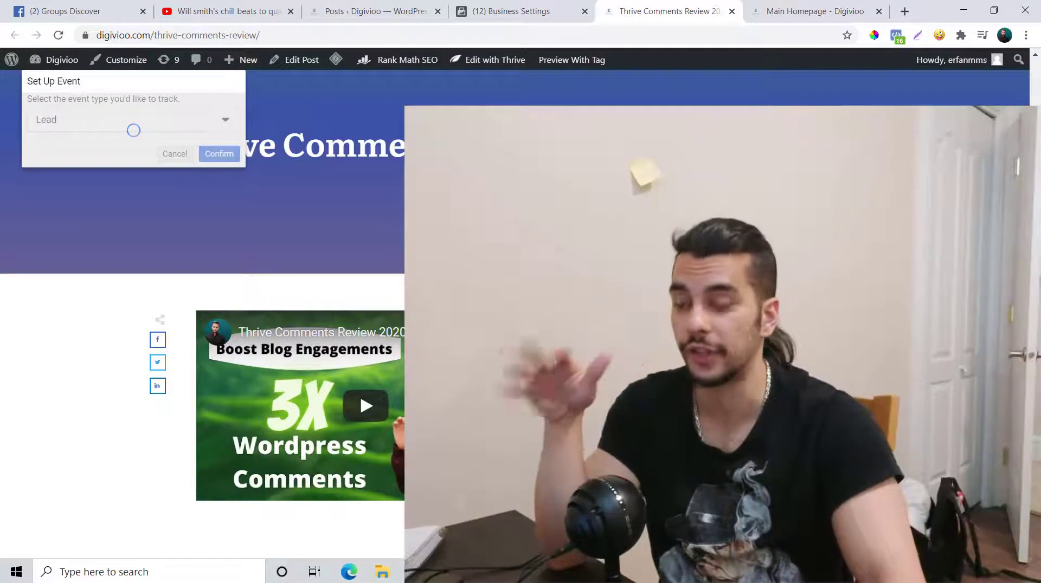
scroll(203, 325, down, 3)
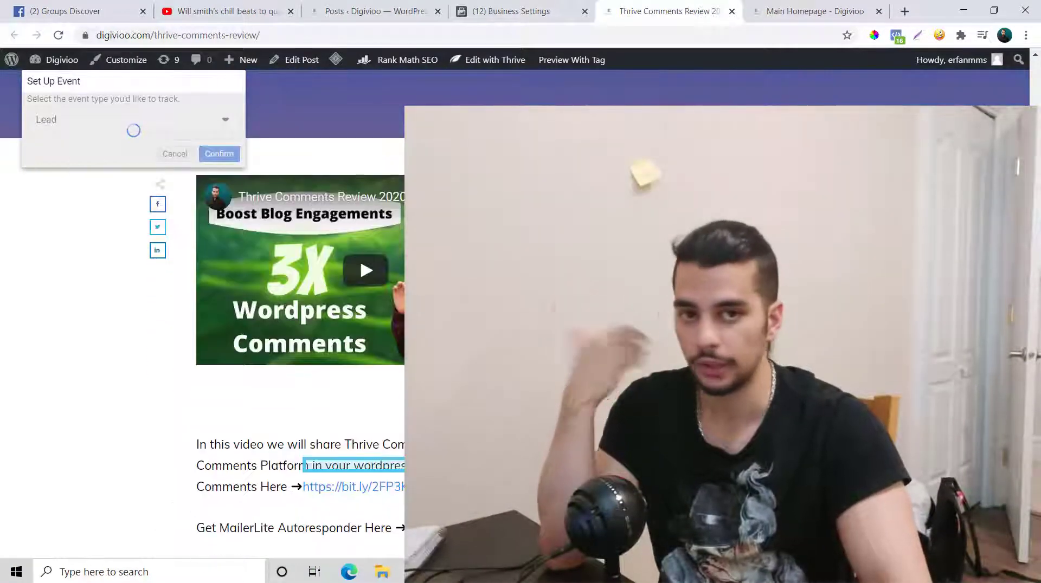
scroll(203, 325, up, 3)
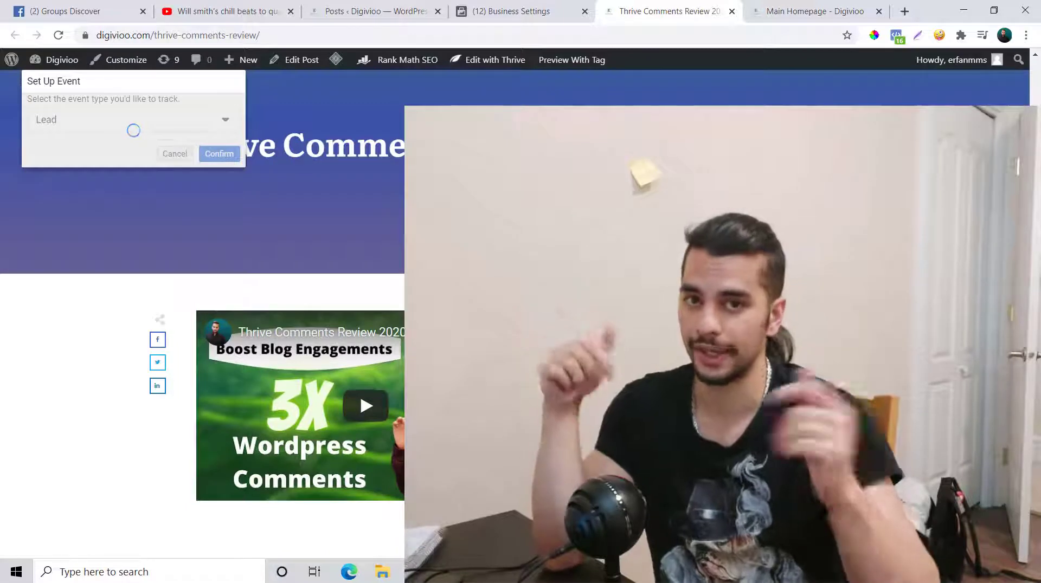